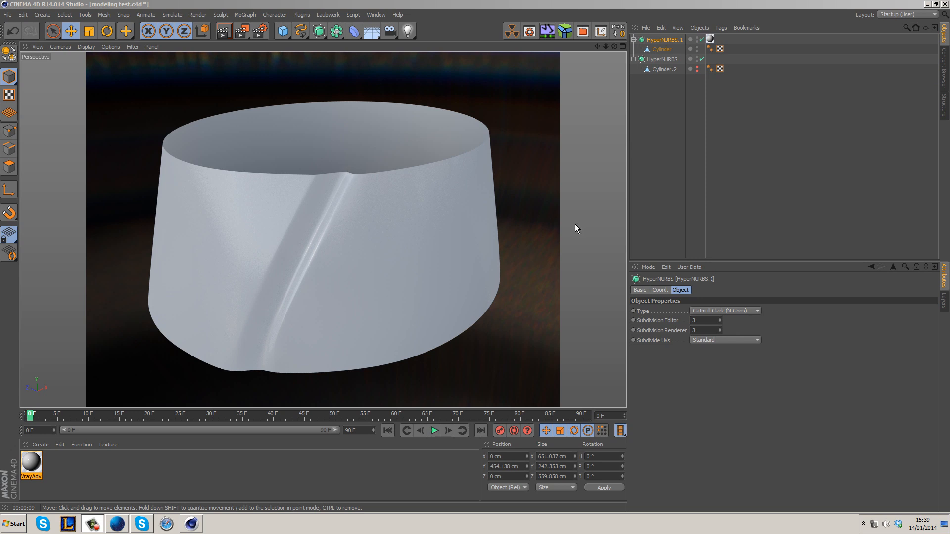
Delete the material tag from HyperNURBS.1, working in the perspective view.
middle_click(474, 174)
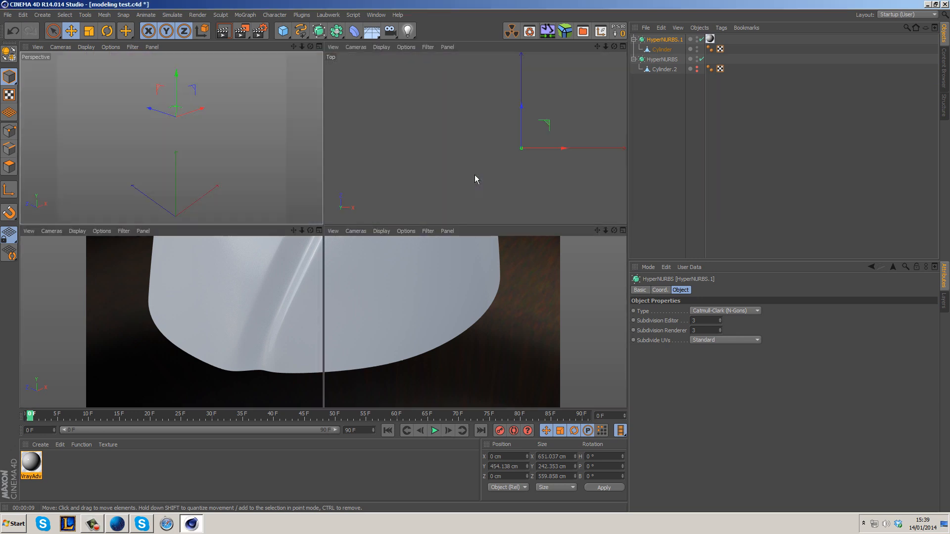
middle_click(281, 168)
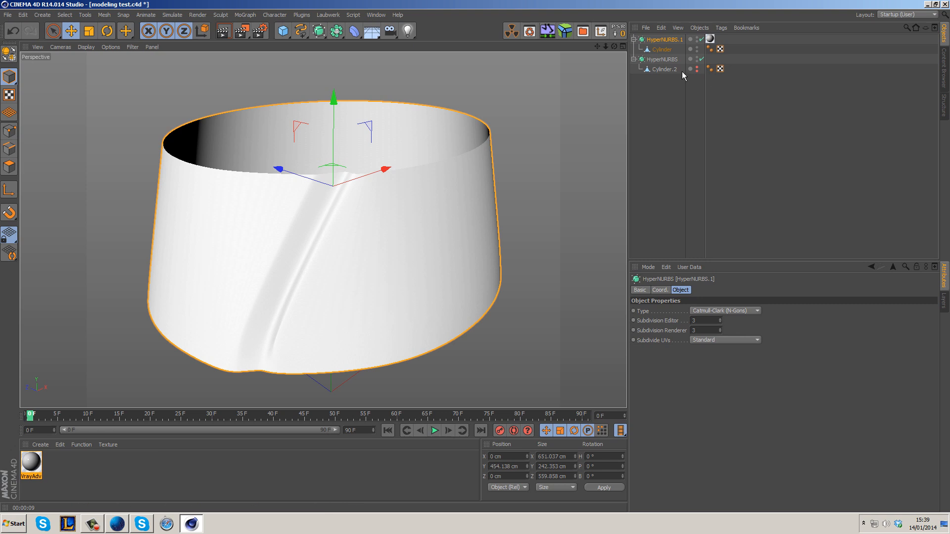
click(710, 39)
key(Delete)
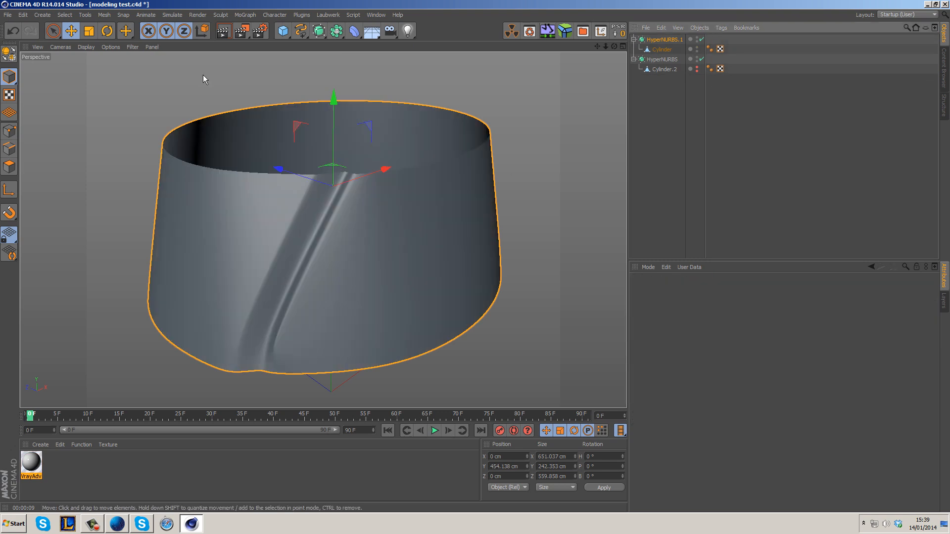
Set the perspective view's display mode to Gouraud Shading (Lines).
click(71, 30)
click(86, 46)
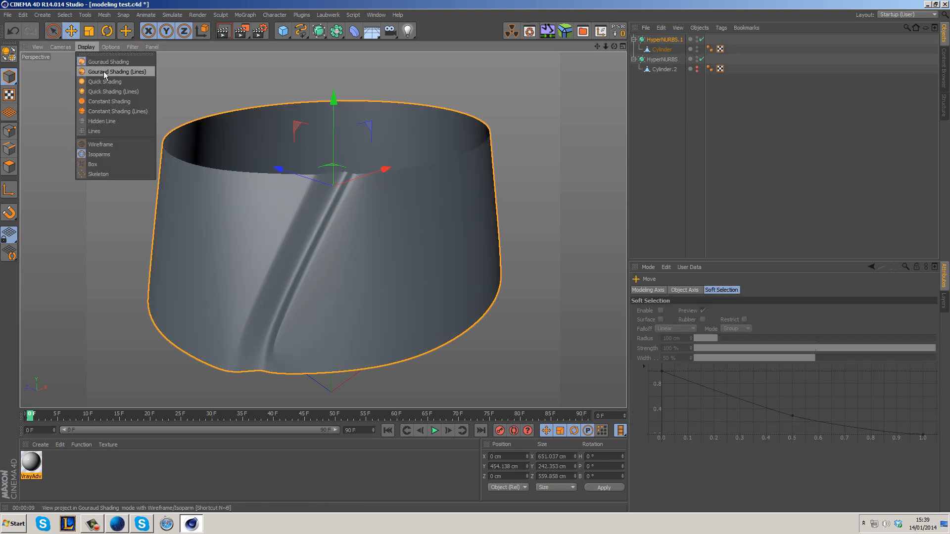
click(109, 75)
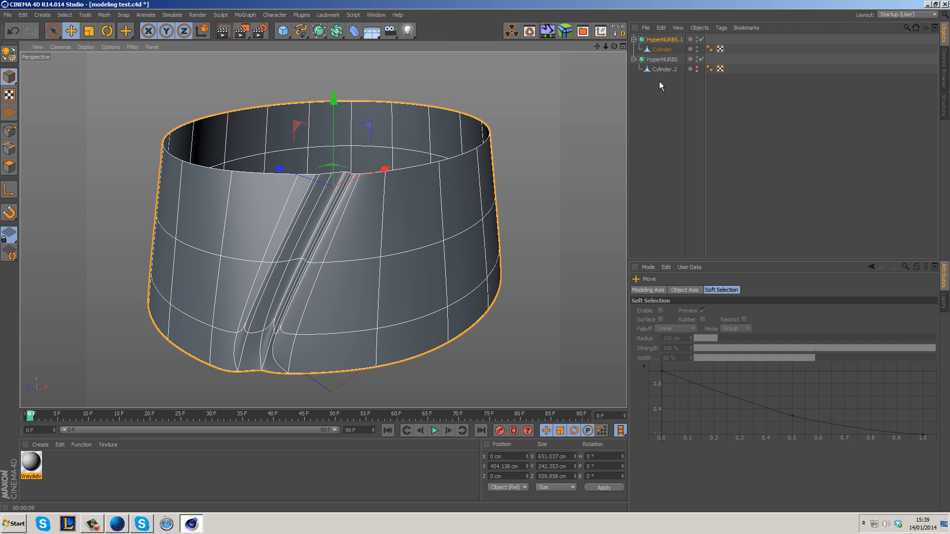
Disable HyperNURBS.1 to show the unsmoothed polygon cage of its Cylinder child.
click(661, 49)
click(701, 39)
alt+drag(421, 229, 389, 189)
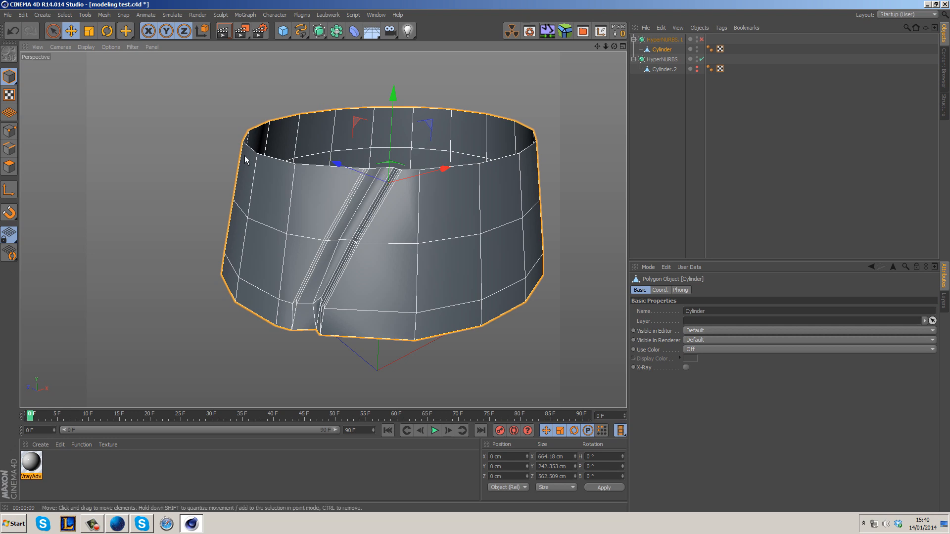
Switch to the front view and hide both HyperNURBS objects and their cylinders in the editor.
click(179, 183)
middle_click(198, 175)
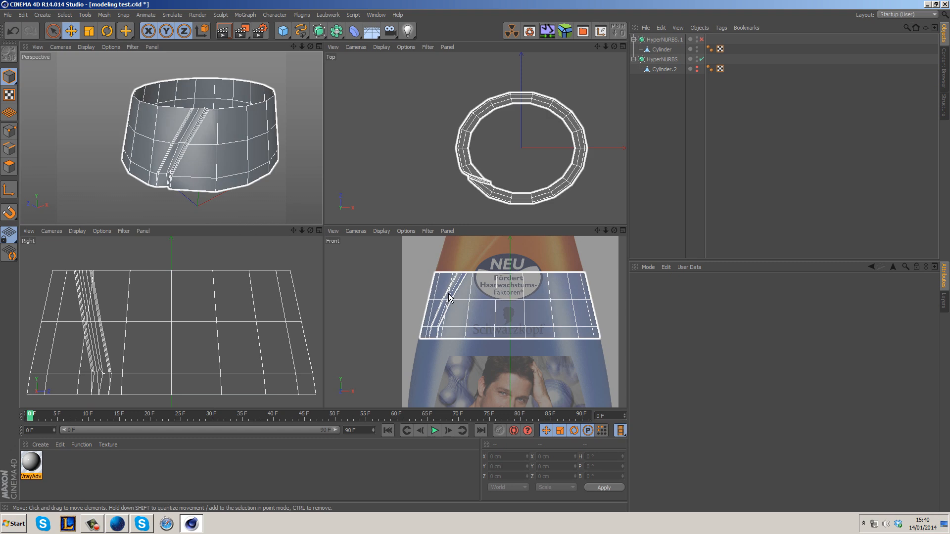
middle_click(547, 292)
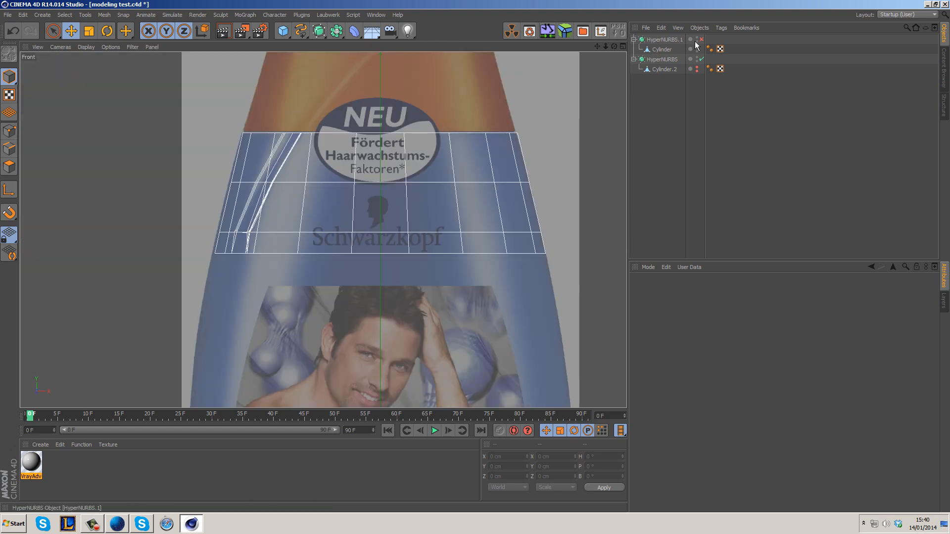
alt+drag(697, 38, 697, 69)
alt+drag(697, 69, 697, 39)
Examine the shampoo bottle reference image in the front view, both as a whole and around the brand logo.
scroll(533, 187, down, 8)
alt+middle_drag(533, 186, 452, 153)
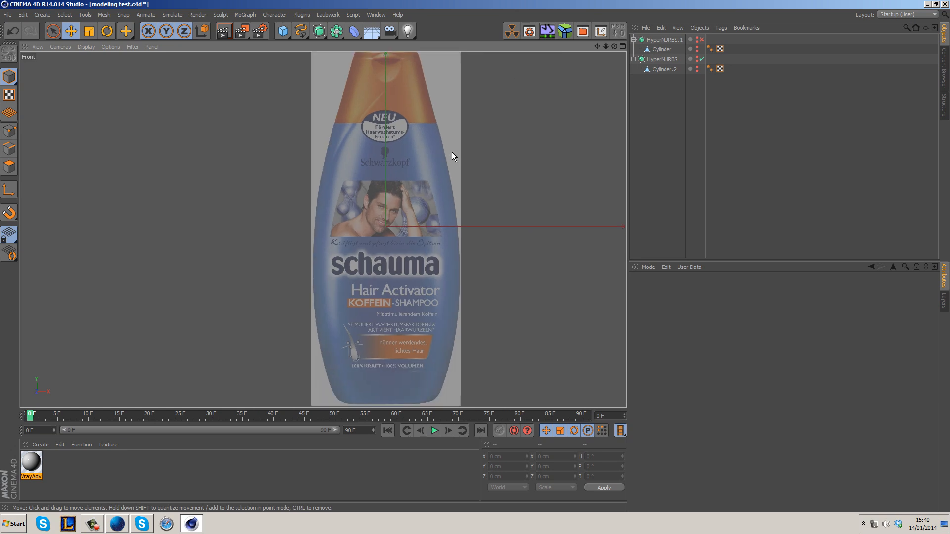
scroll(451, 153, down, 1)
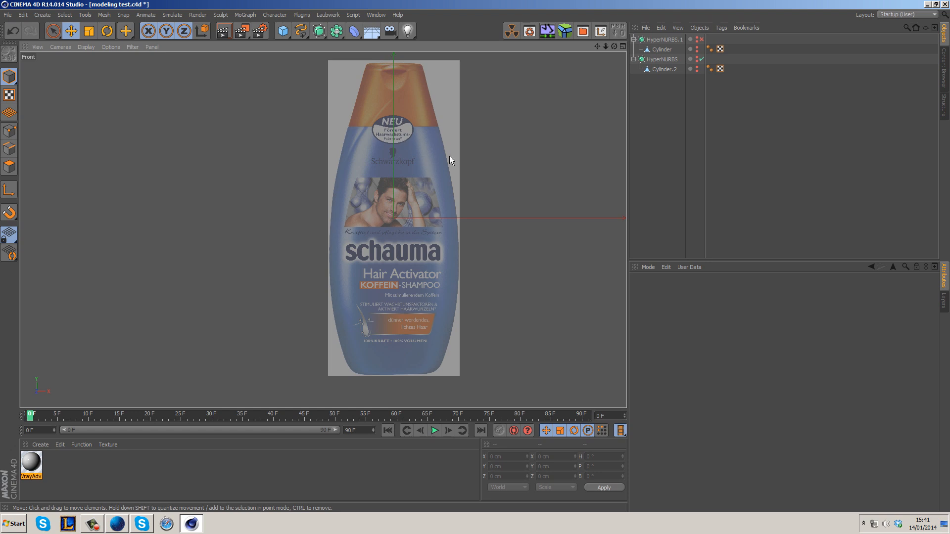
scroll(456, 208, up, 10)
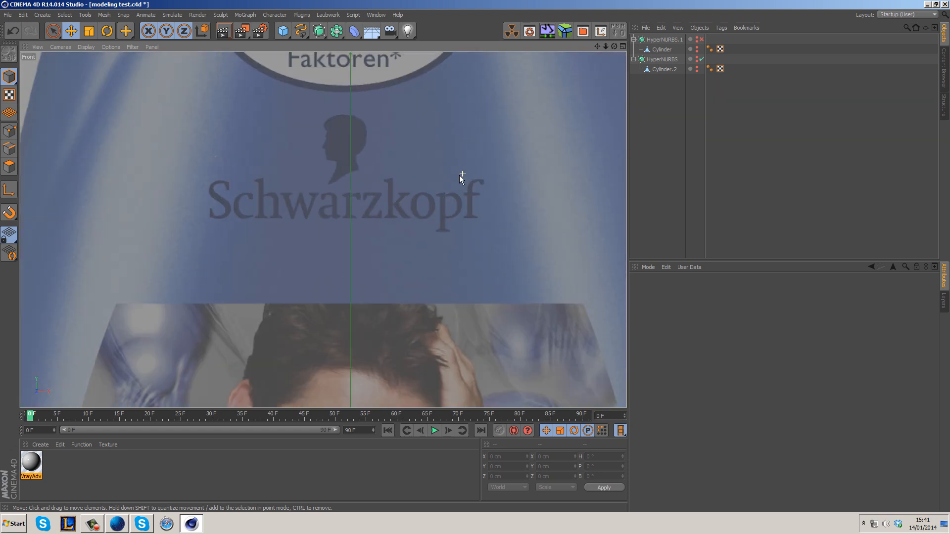
scroll(329, 169, up, 4)
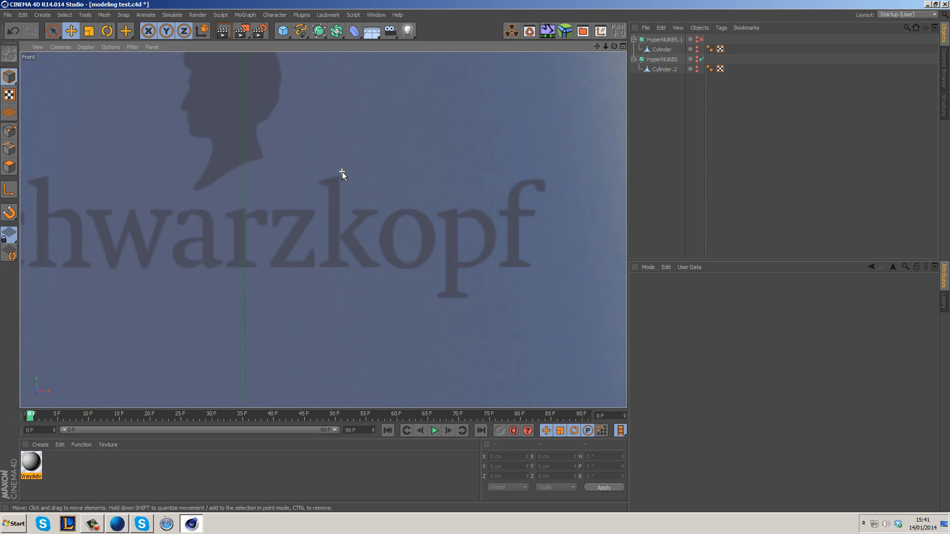
scroll(342, 171, down, 6)
scroll(343, 171, down, 2)
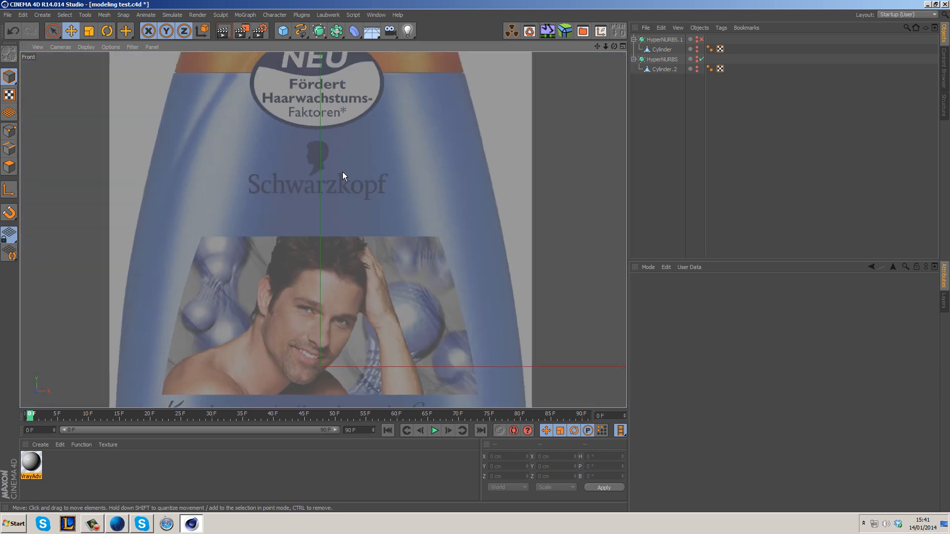
scroll(343, 171, down, 4)
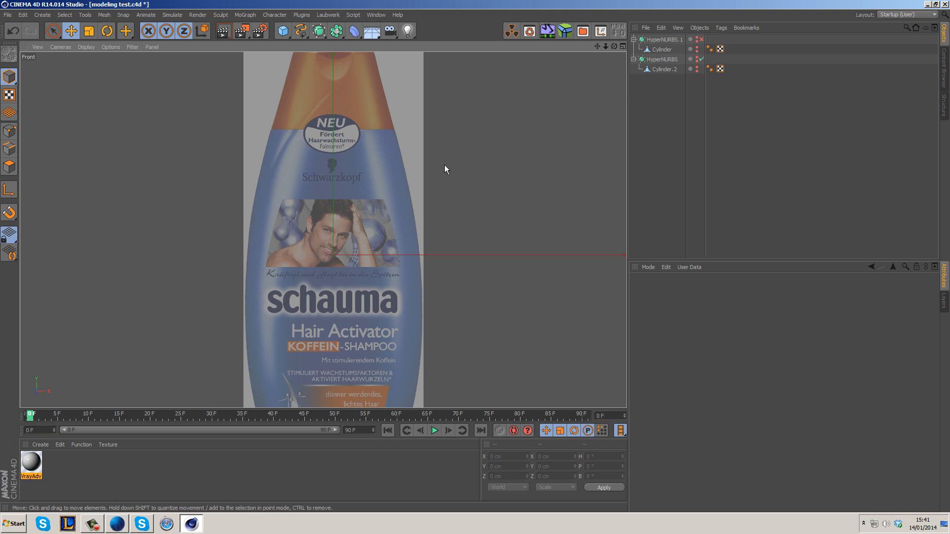
Show the existing Cylinder mesh over the bottle reference to compare its shape, and hide it again.
click(696, 49)
scroll(279, 144, up, 5)
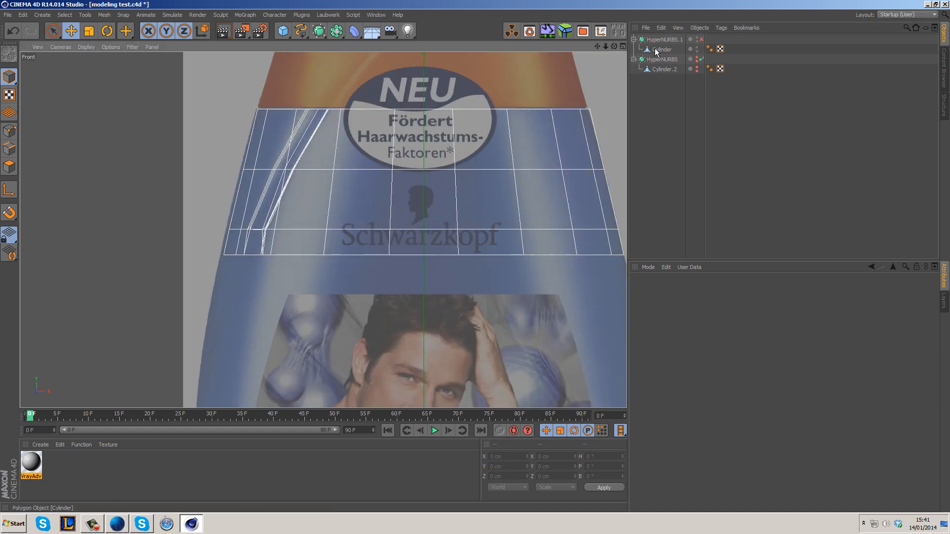
ctrl+click(697, 38)
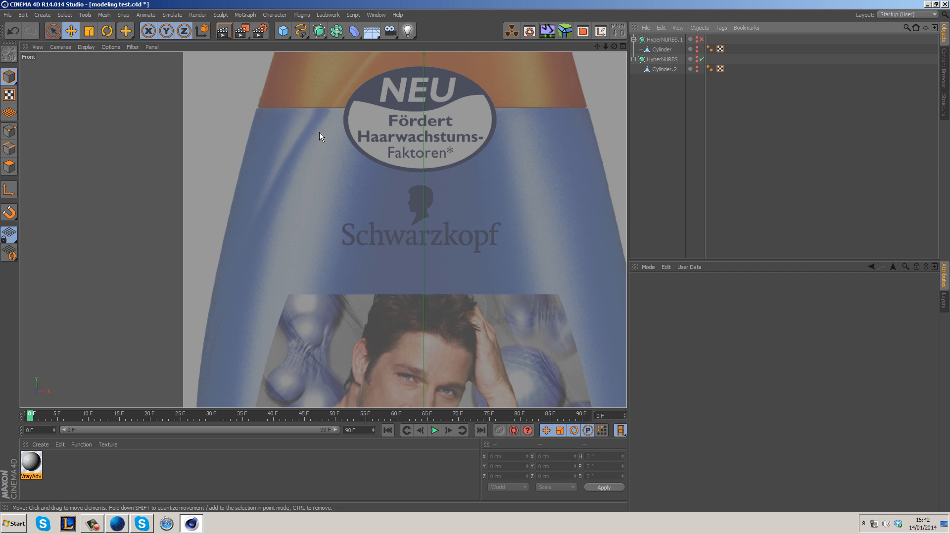
Add a Cylinder primitive and move it up to about 489 cm on Y, over the bottle's oval label.
scroll(341, 127, down, 3)
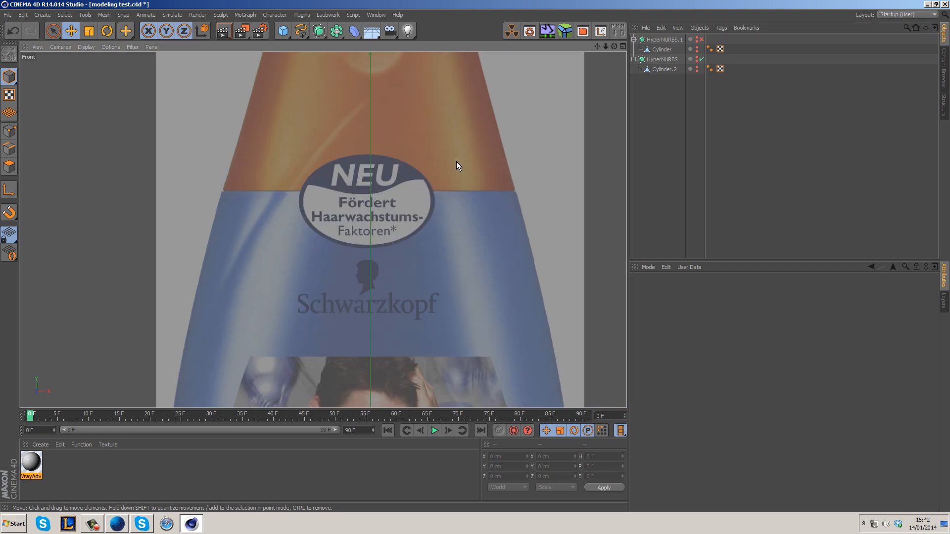
alt+middle_drag(281, 71, 290, 115)
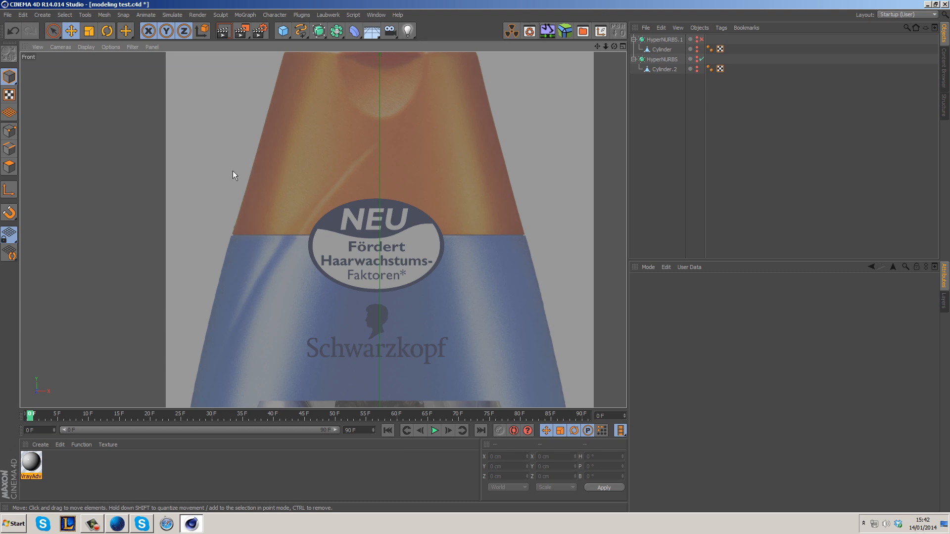
click(288, 35)
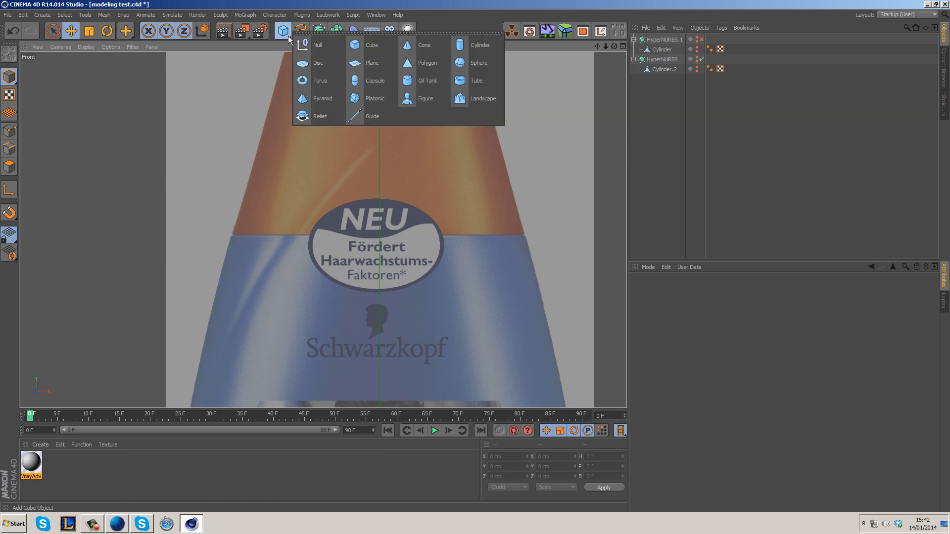
click(469, 45)
scroll(407, 228, down, 5)
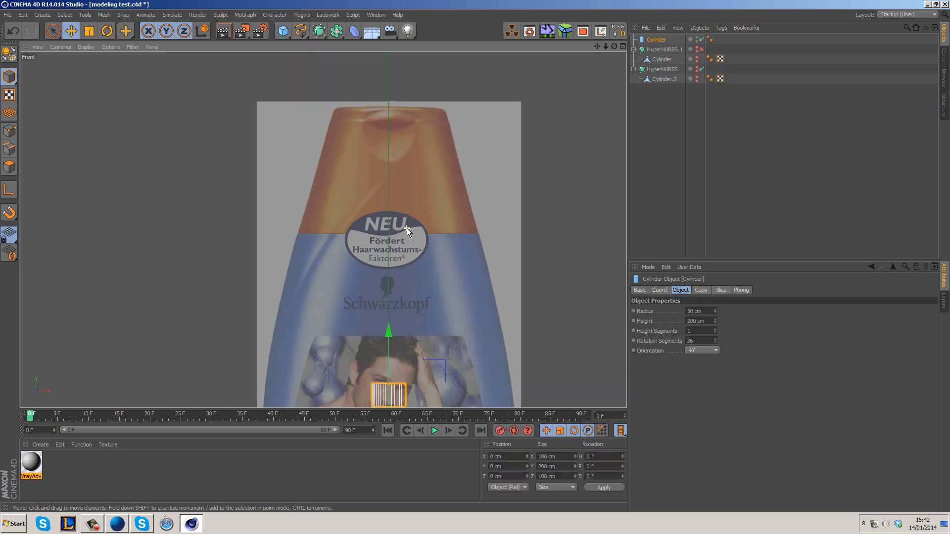
drag(387, 335, 390, 171)
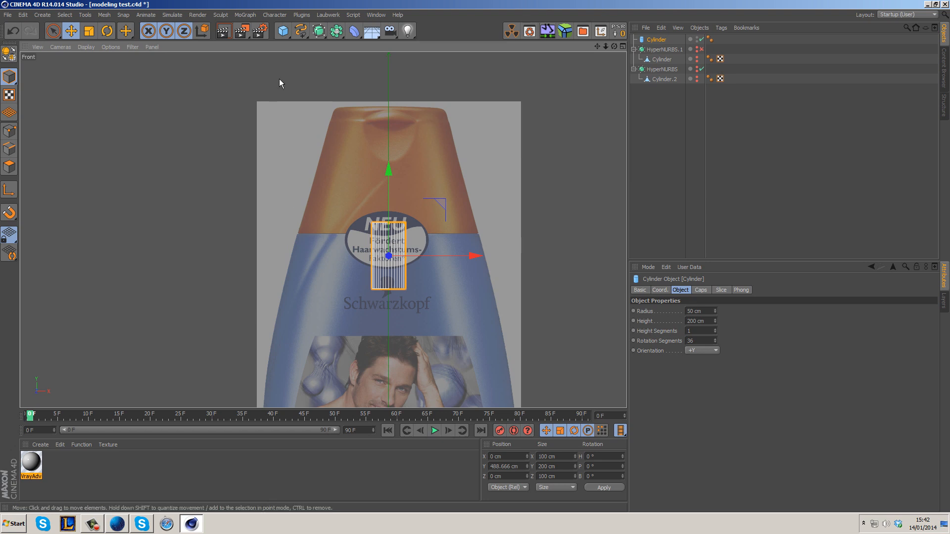
Widen the cylinder to a 275 cm radius and lower it to about Y 452 cm, aligning its top with the cap seam.
drag(714, 311, 713, 202)
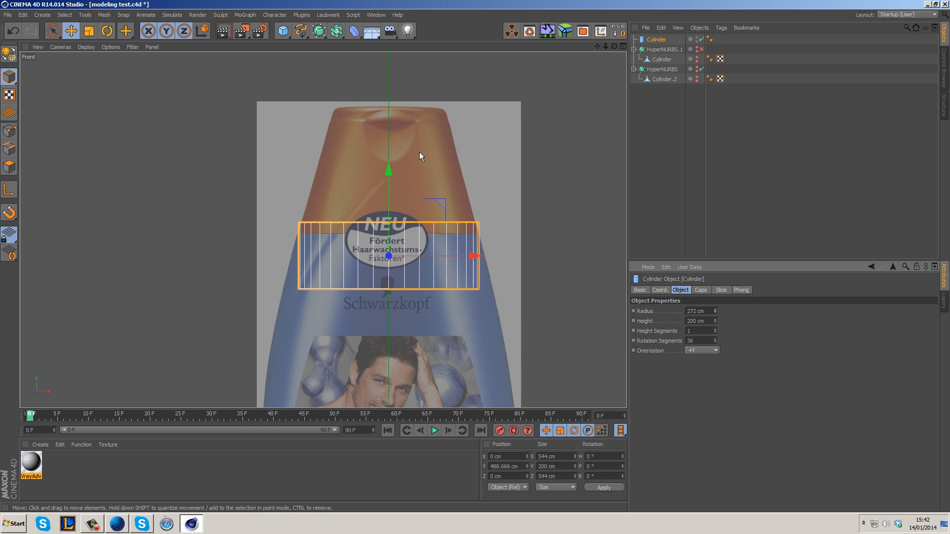
drag(385, 167, 387, 179)
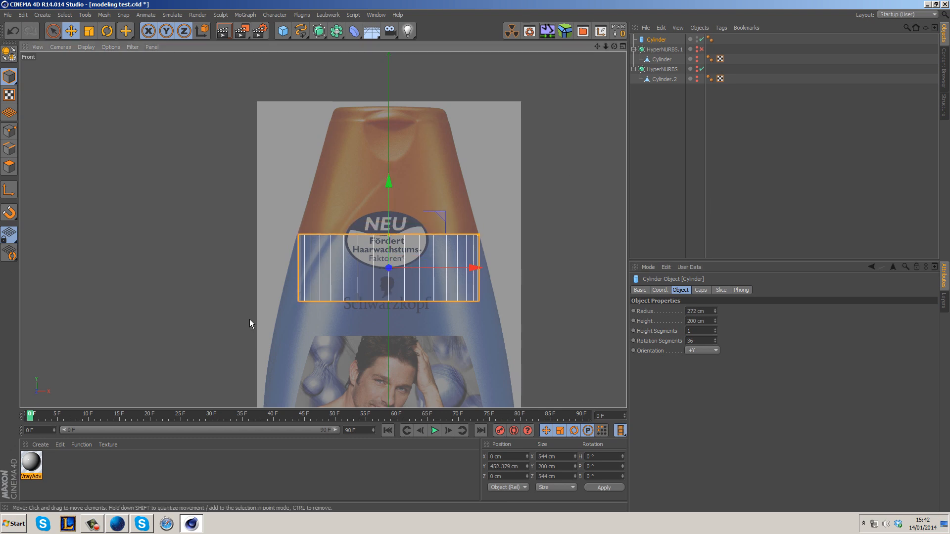
drag(717, 312, 717, 309)
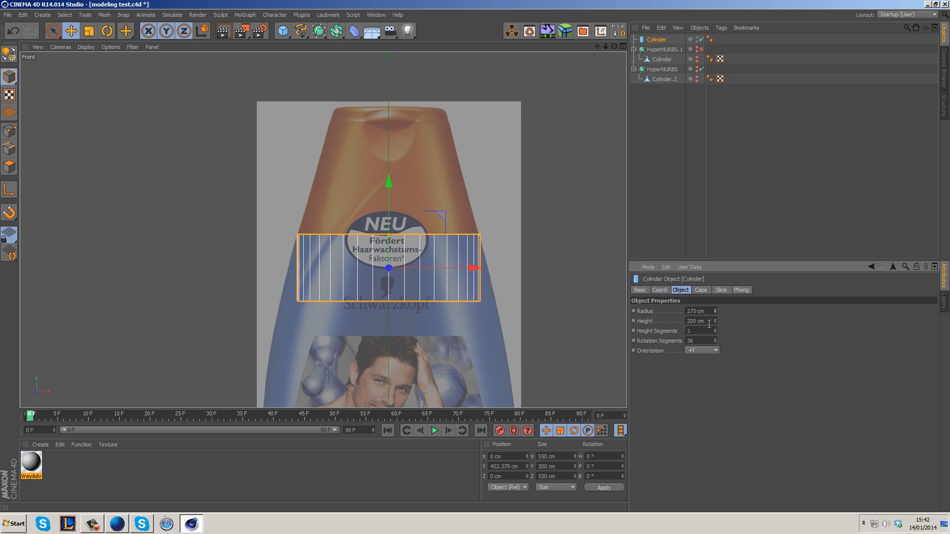
Reduce the new cylinder's rotation segments to 18 and compare its segments with the original mesh.
drag(716, 340, 716, 342)
scroll(282, 247, up, 2)
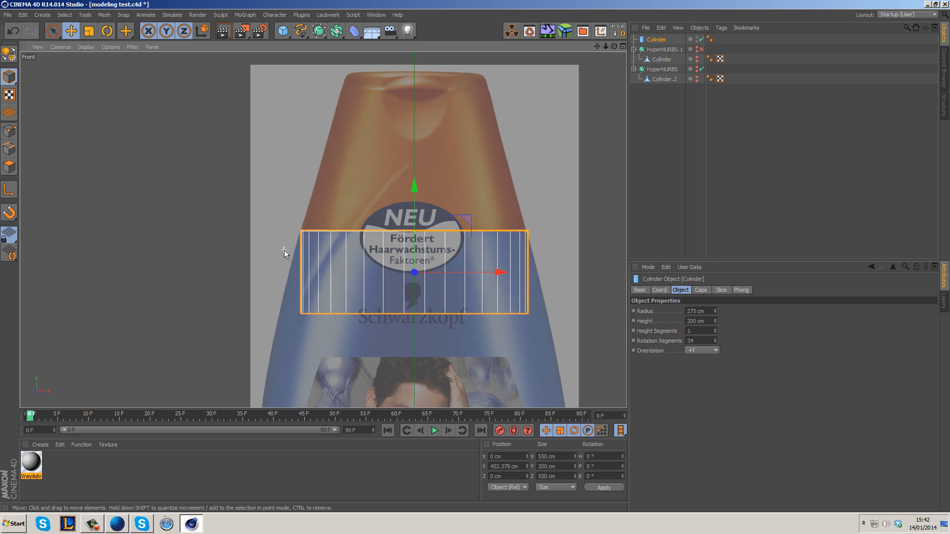
scroll(402, 283, up, 2)
scroll(402, 283, up, 1)
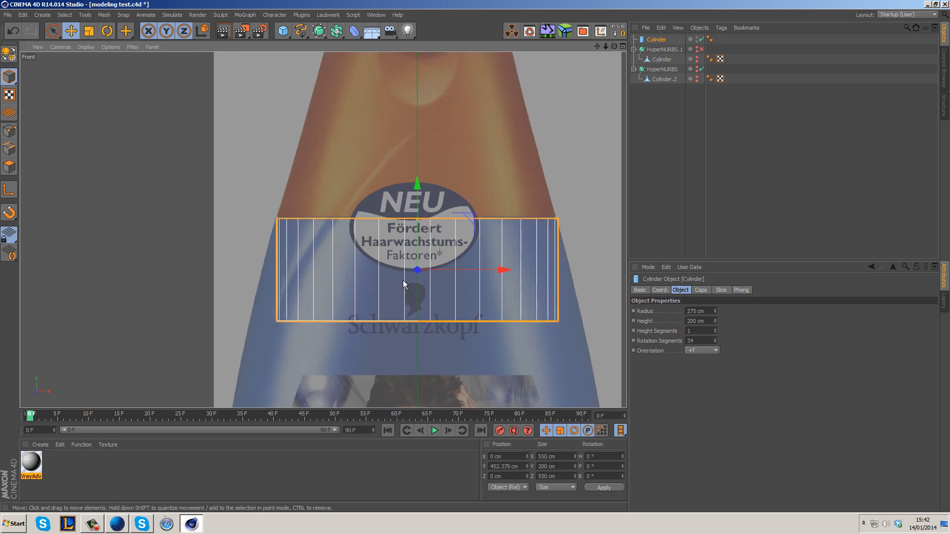
drag(715, 341, 717, 349)
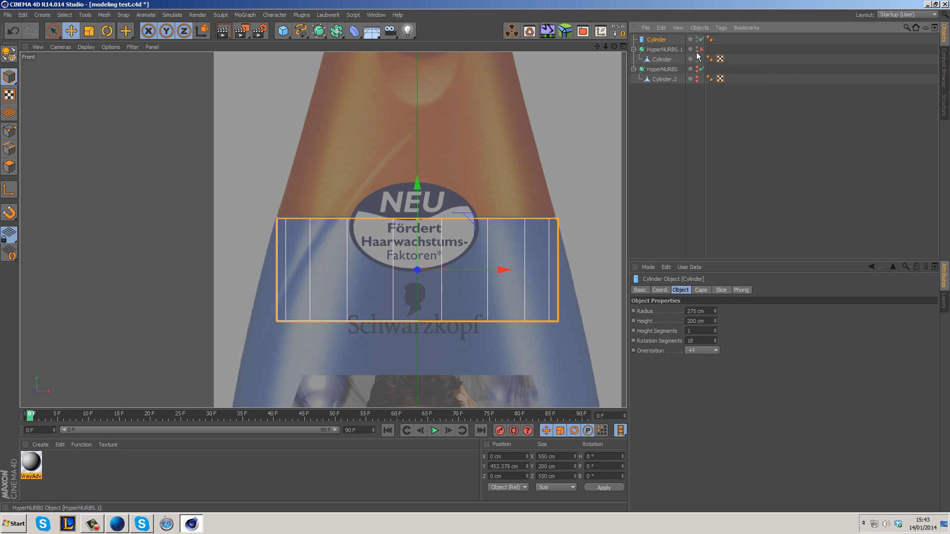
click(702, 69)
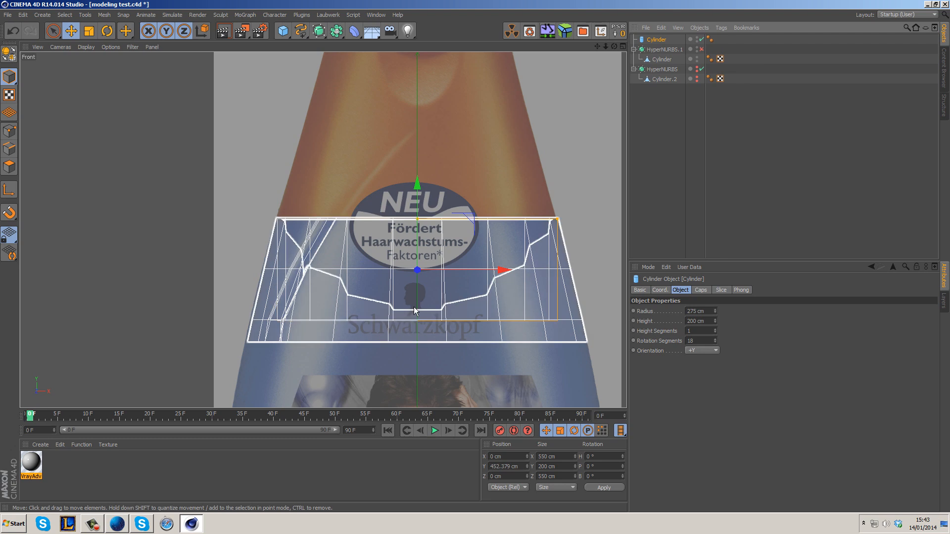
click(701, 69)
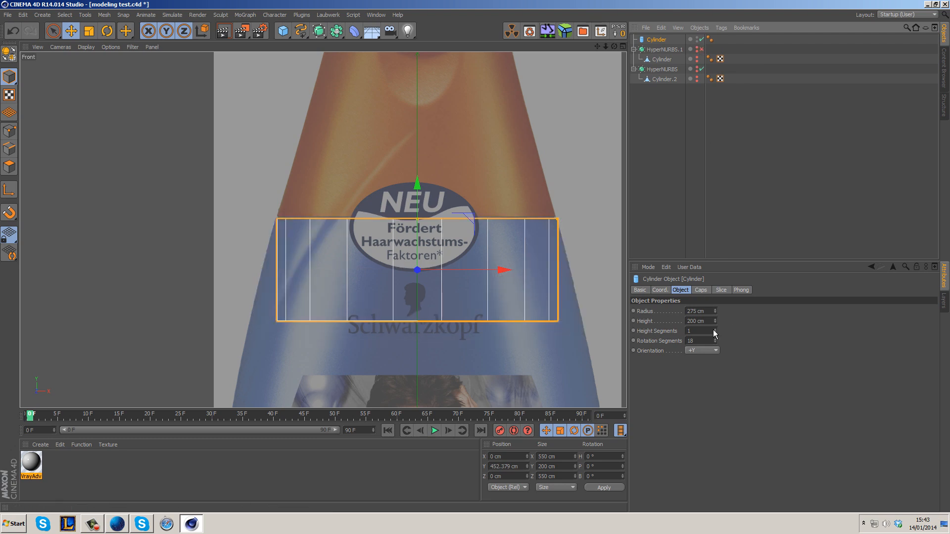
Try 11 rotation segments on the new cylinder, and return to 18.
drag(716, 341, 717, 345)
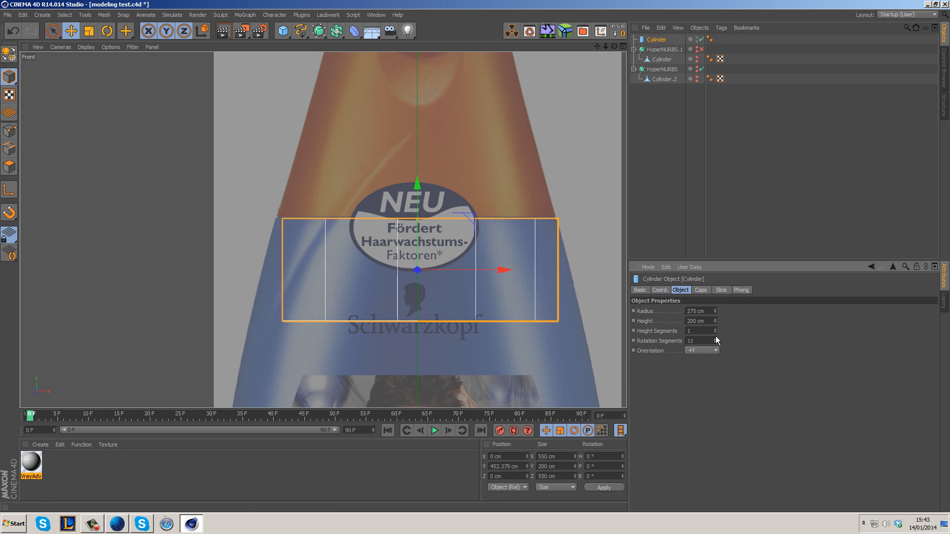
drag(716, 340, 715, 334)
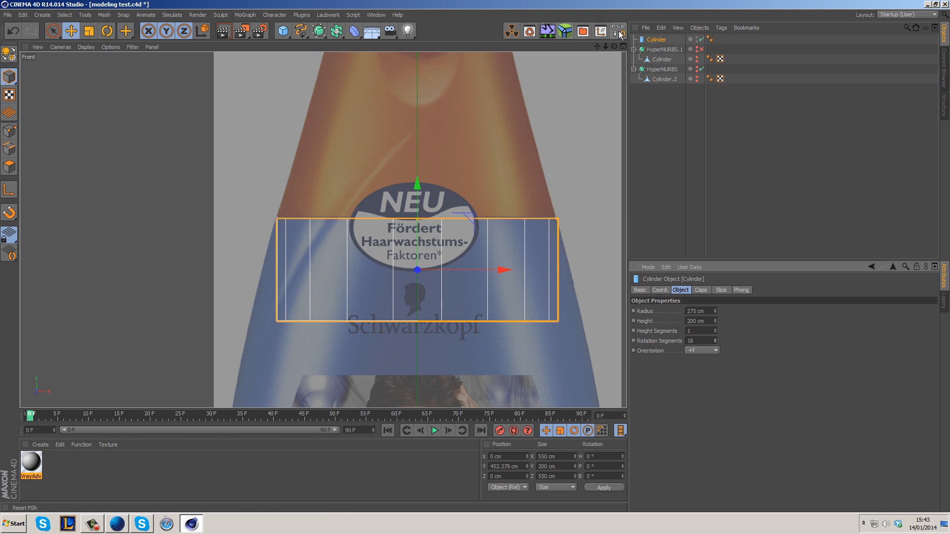
Turn off the new cylinder's caps so that it is open at both ends.
click(700, 290)
click(666, 311)
click(680, 290)
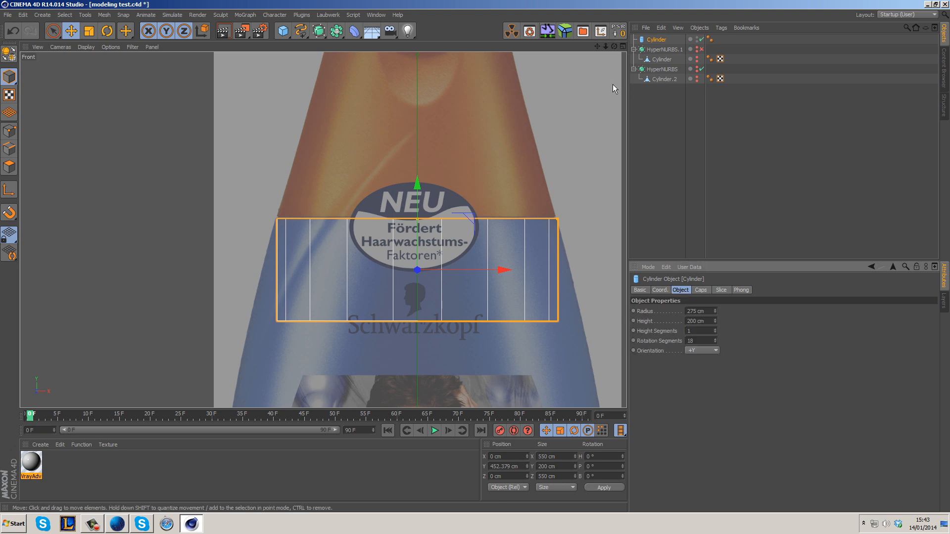
Make the cylinder editable, optimize its mesh in point mode, and deselect all points.
key(c)
click(12, 130)
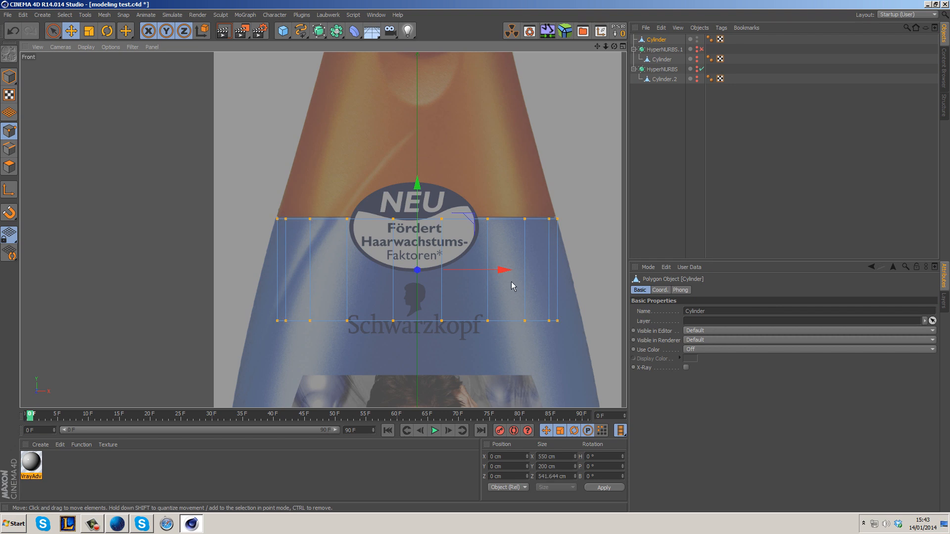
right_click(521, 244)
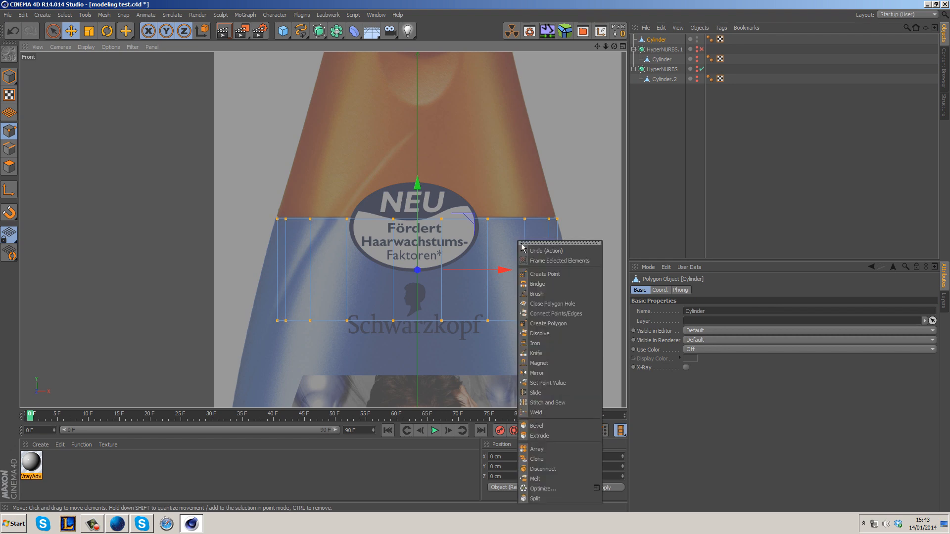
click(560, 485)
click(231, 214)
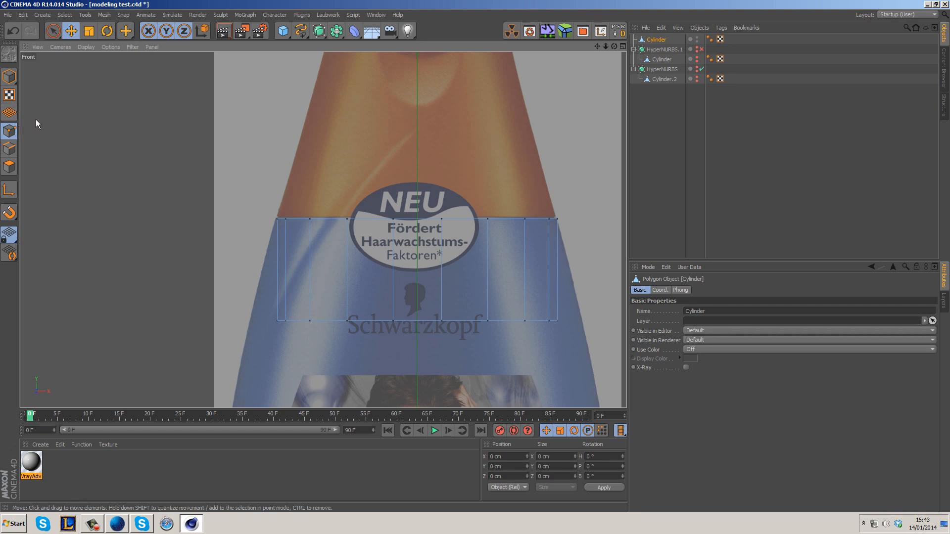
Rectangle-select the full bottom ring of points on the cylinder against the bottle reference in the front view.
middle_click(248, 177)
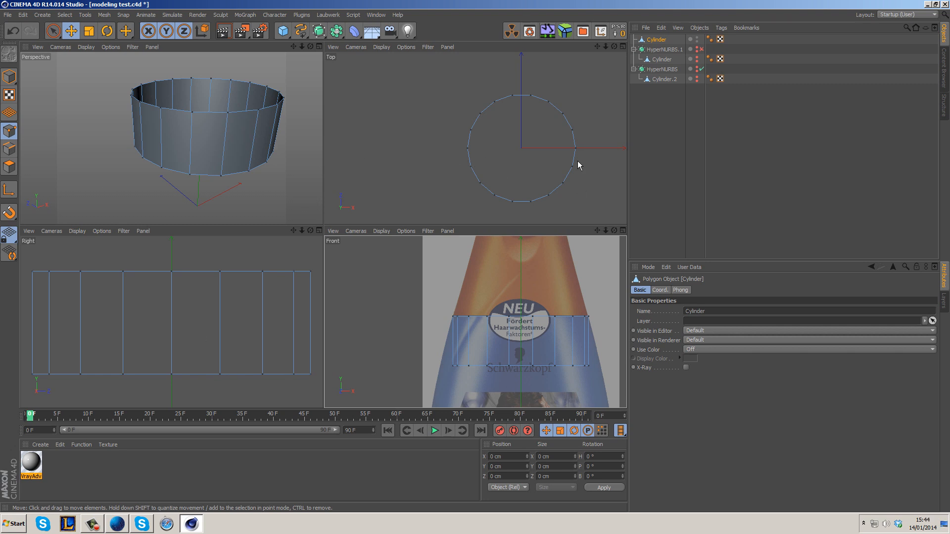
scroll(495, 158, up, 4)
scroll(465, 291, up, 7)
scroll(221, 319, up, 1)
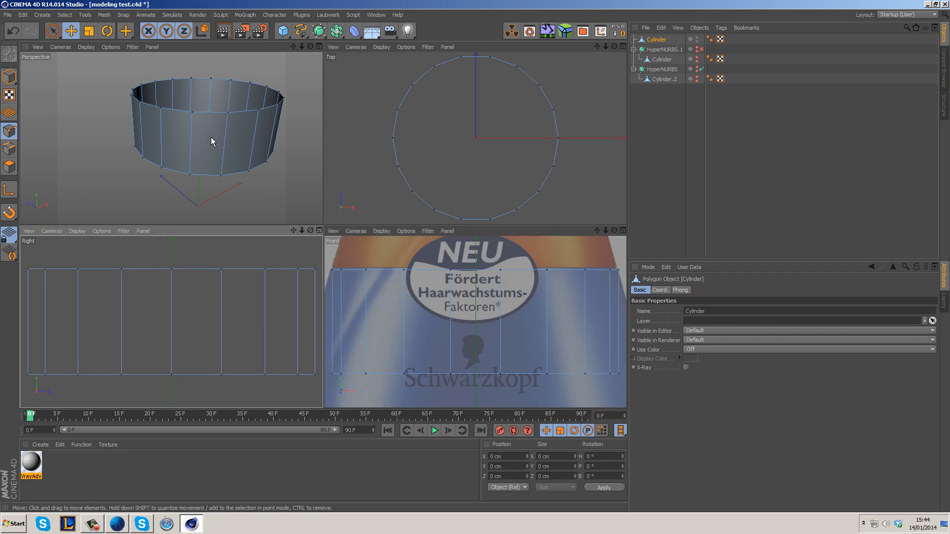
scroll(211, 137, down, 2)
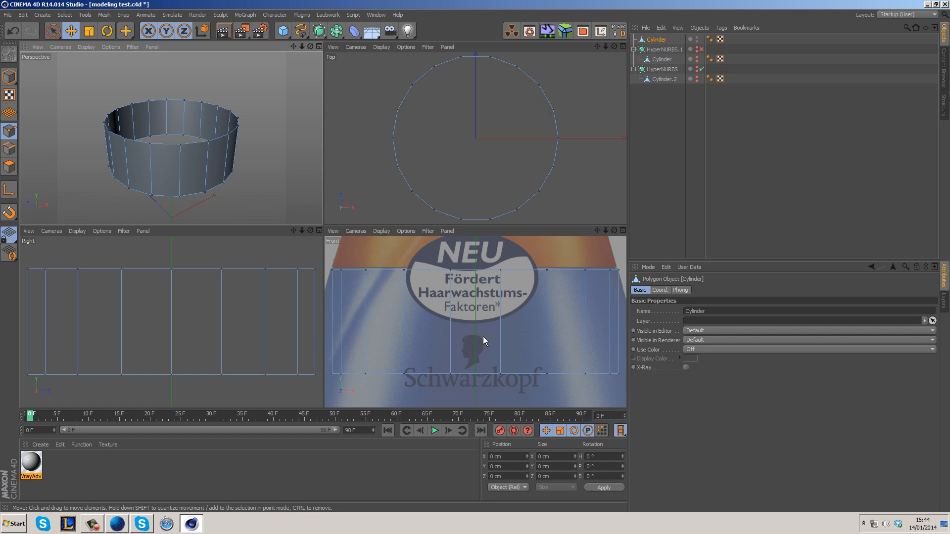
scroll(483, 346, down, 3)
alt+middle_drag(505, 374, 510, 346)
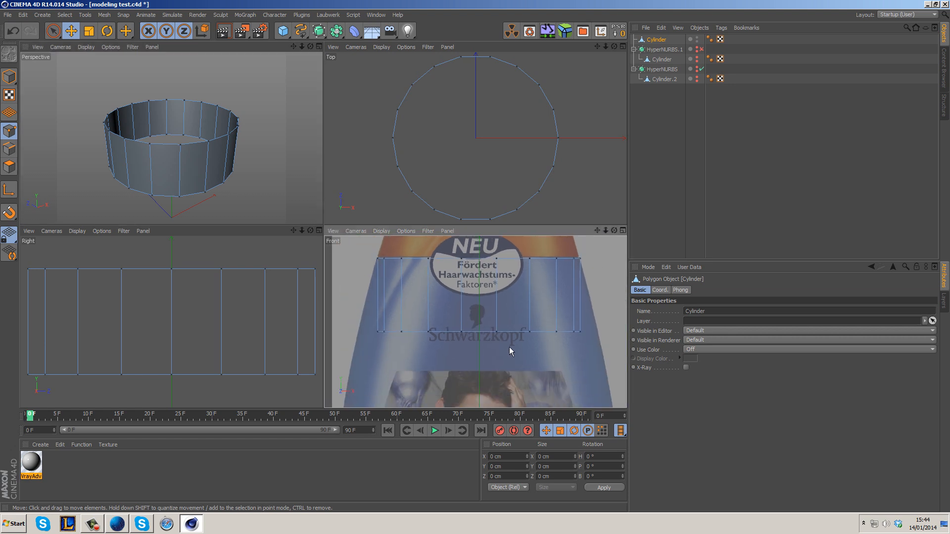
click(53, 31)
click(84, 63)
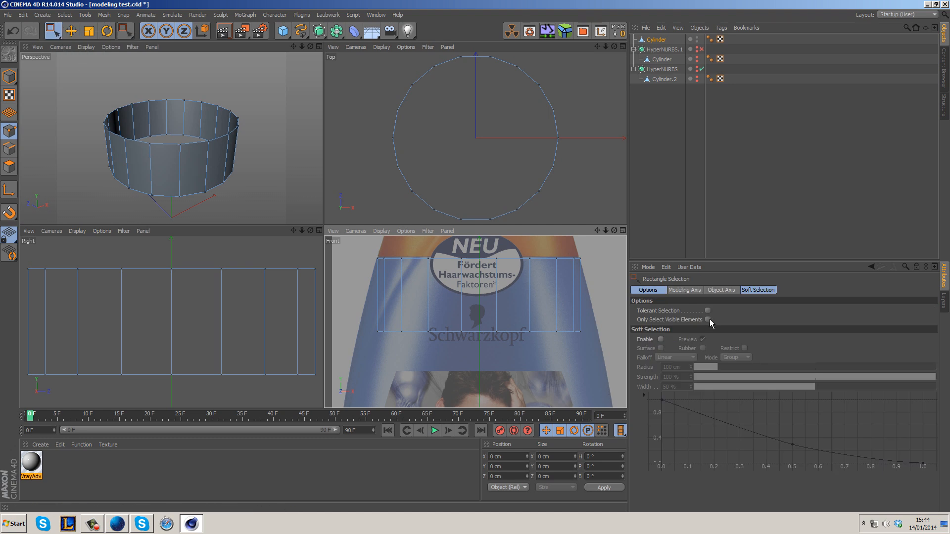
drag(351, 305, 589, 369)
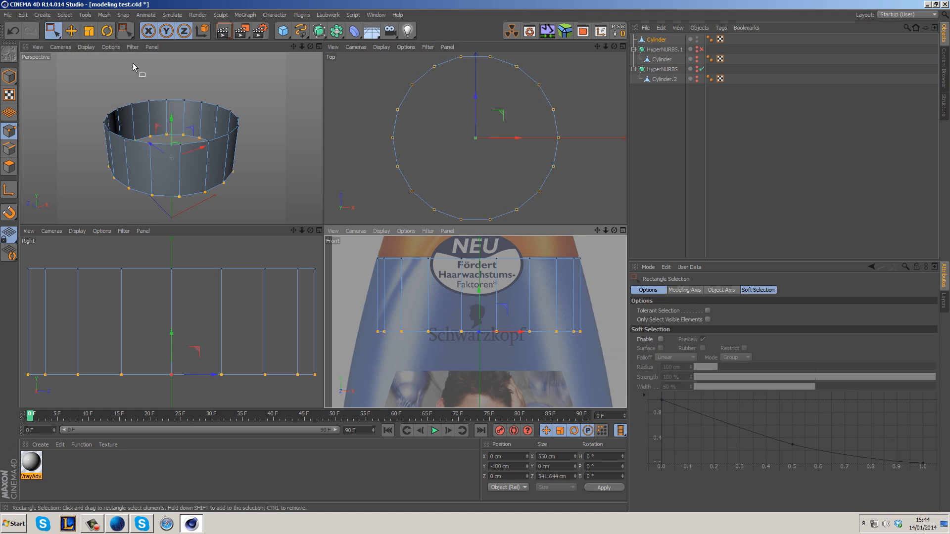
Scale the bottom ring of points along X to about 645 cm to match the bottle outline.
click(88, 32)
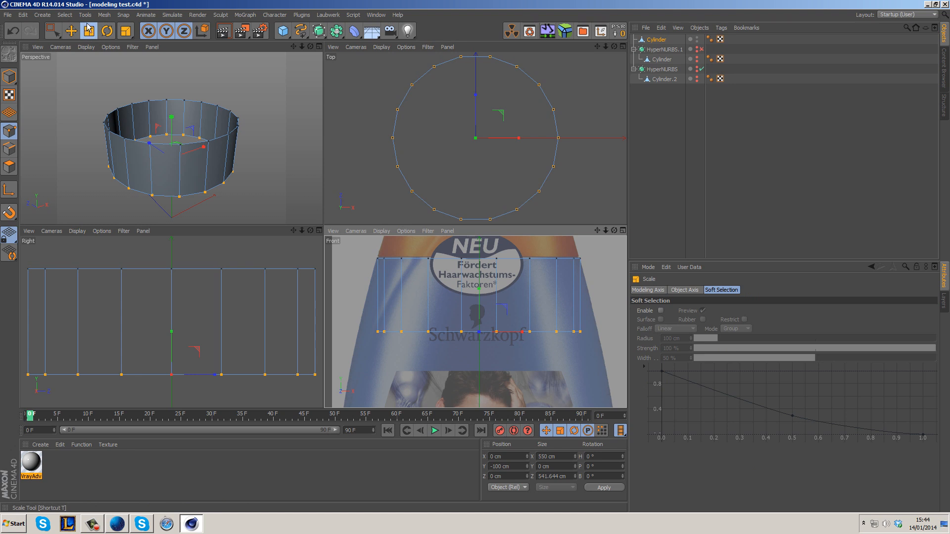
drag(525, 330, 531, 335)
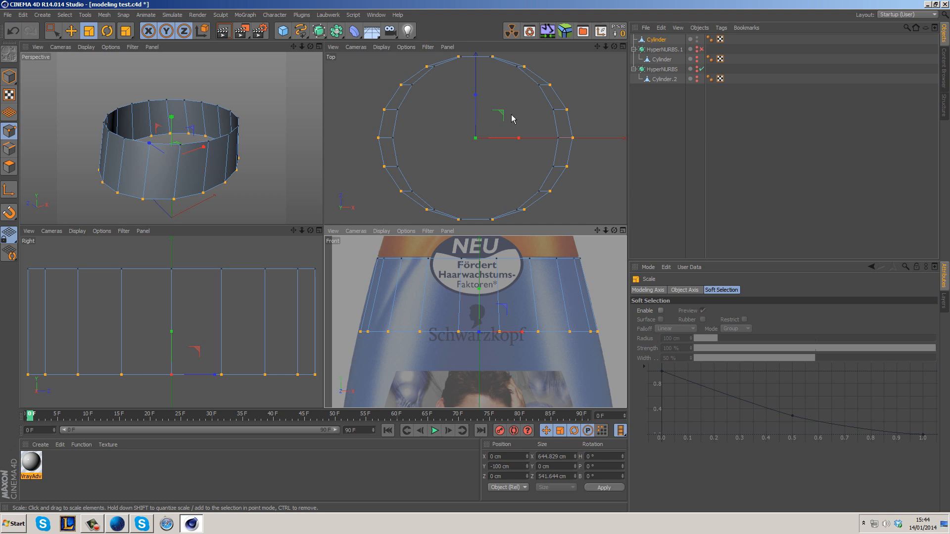
middle_click(267, 140)
alt+drag(271, 137, 401, 191)
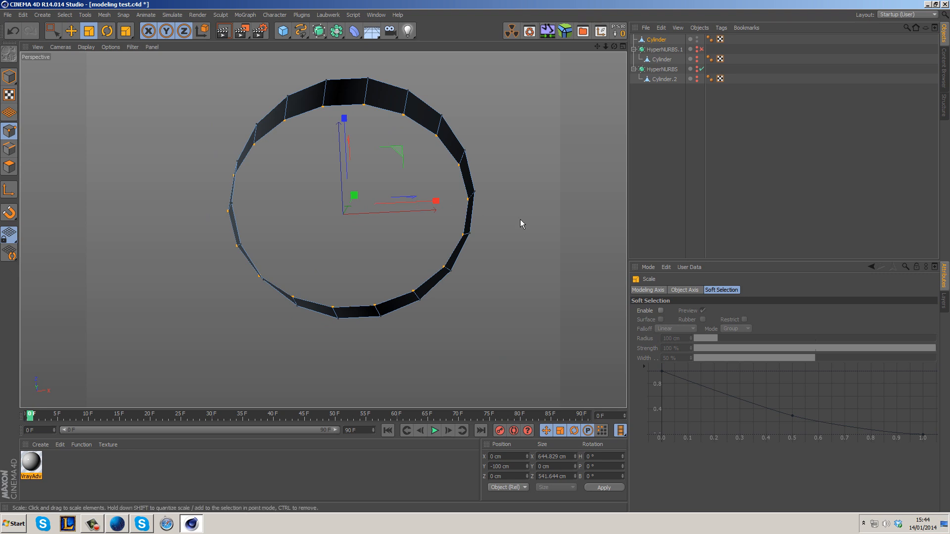
alt+drag(479, 231, 497, 271)
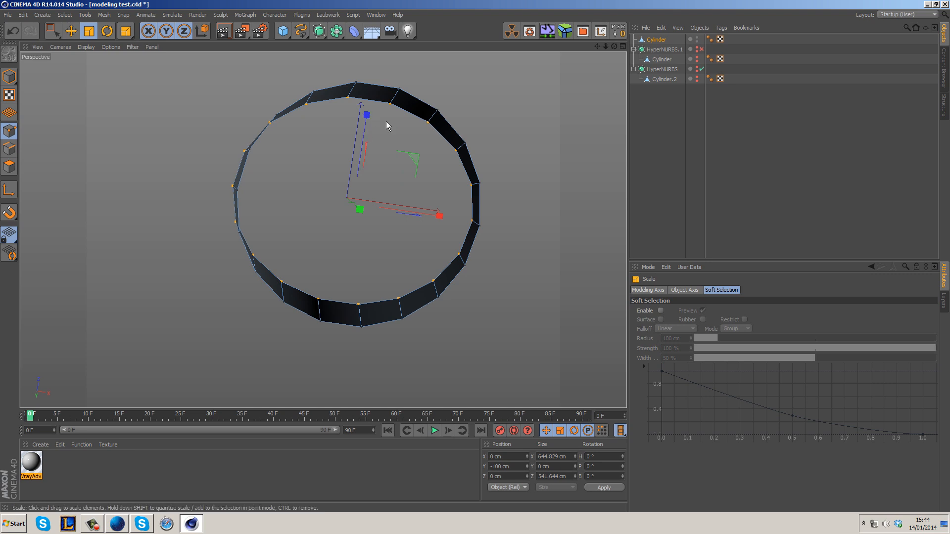
Scale the bottom ring of points along Z to about 629 cm in the top view.
middle_click(496, 203)
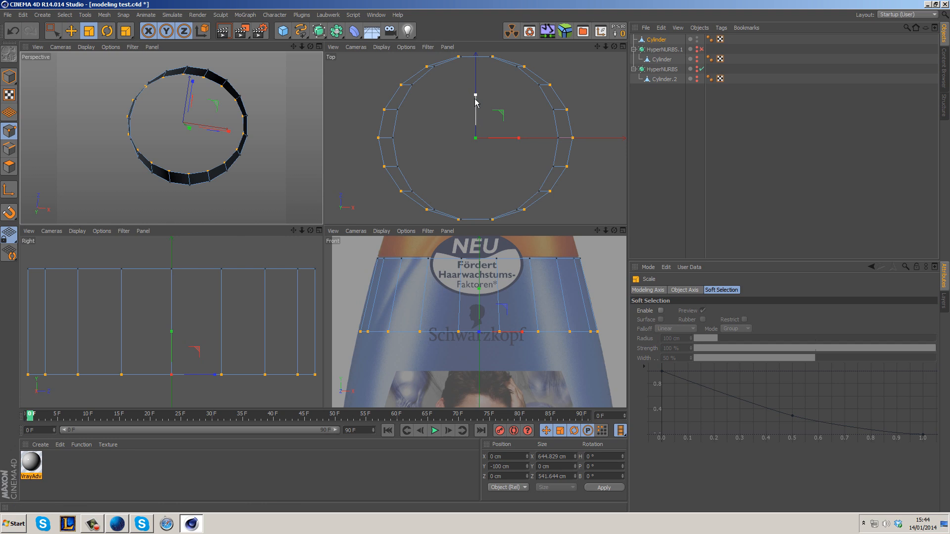
drag(475, 100, 478, 96)
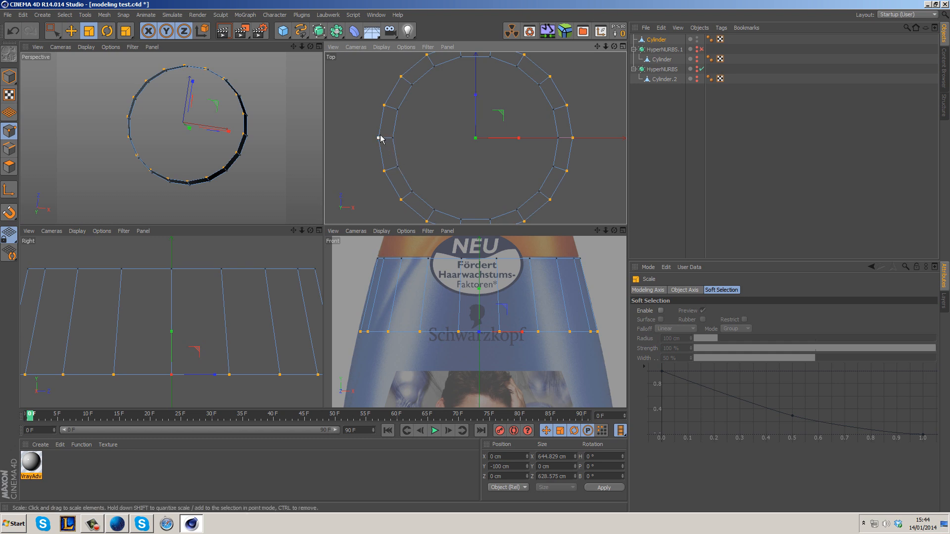
alt+middle_drag(459, 121, 463, 161)
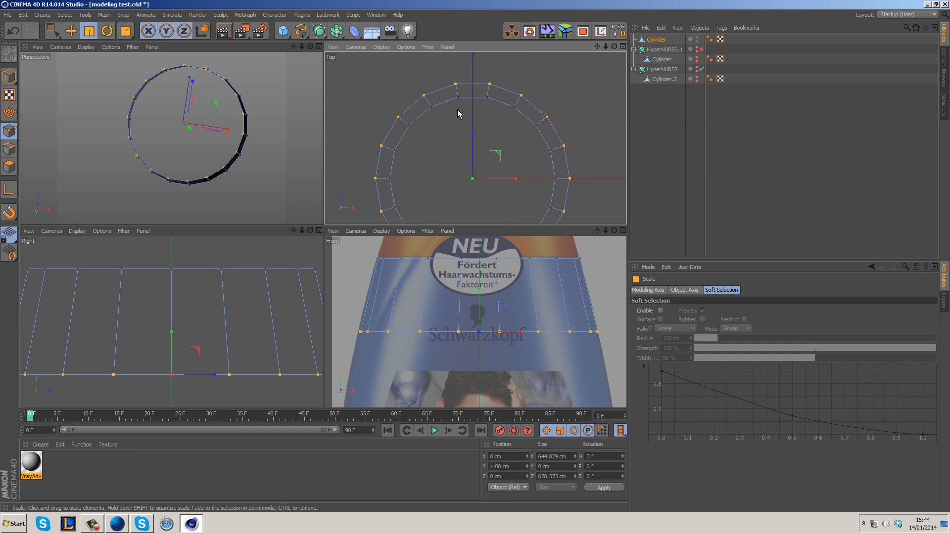
alt+drag(273, 165, 407, 139)
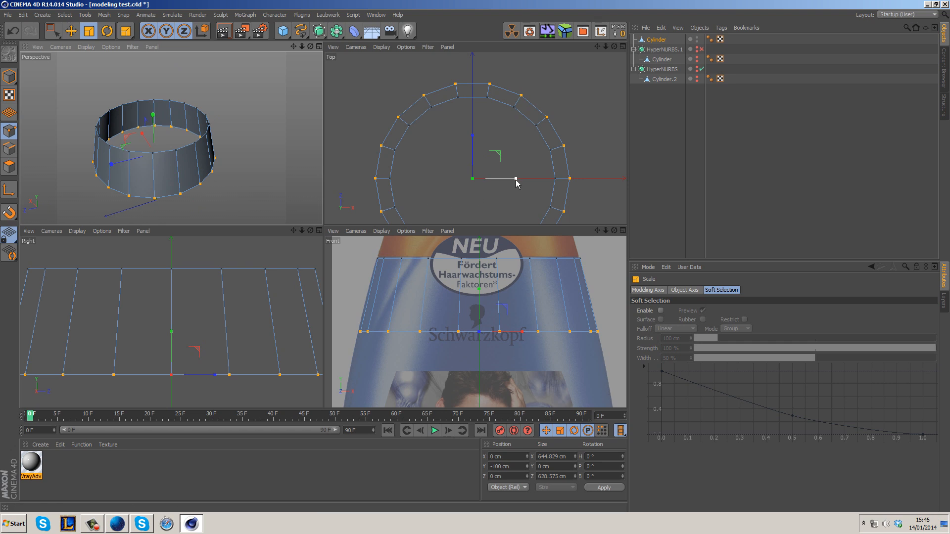
Undo the separate axis scalings and scale the bottom points along X and Z together to about 645 by 635 cm.
drag(507, 311, 515, 302)
key(ctrl+z)
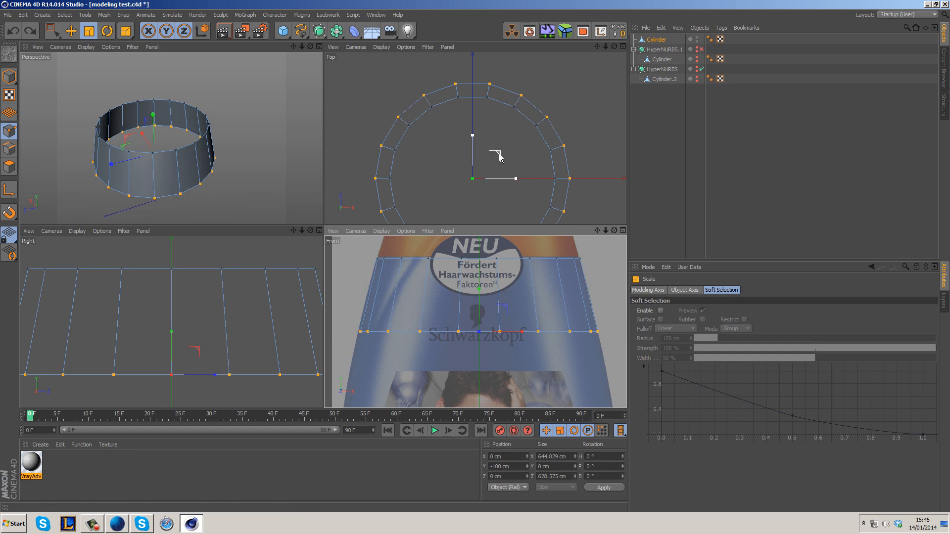
key(ctrl+y)
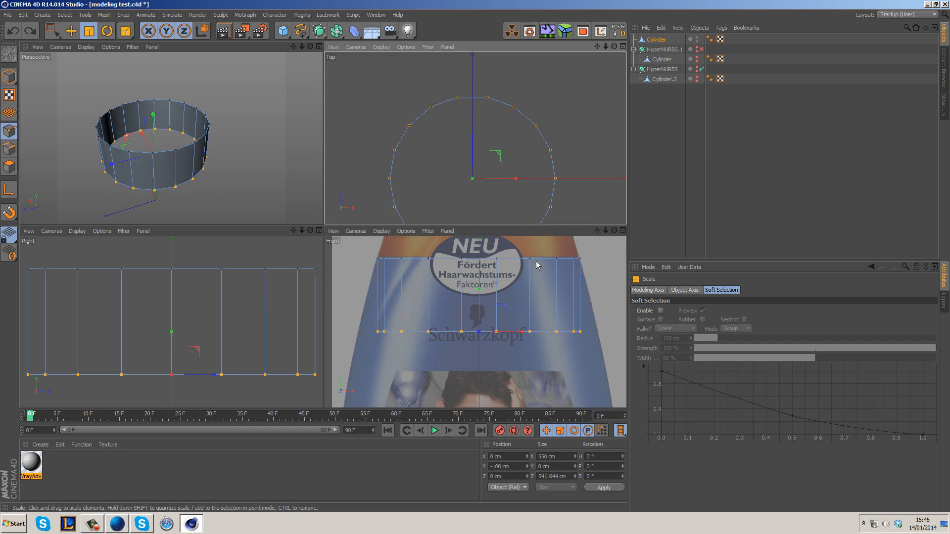
drag(505, 155, 584, 134)
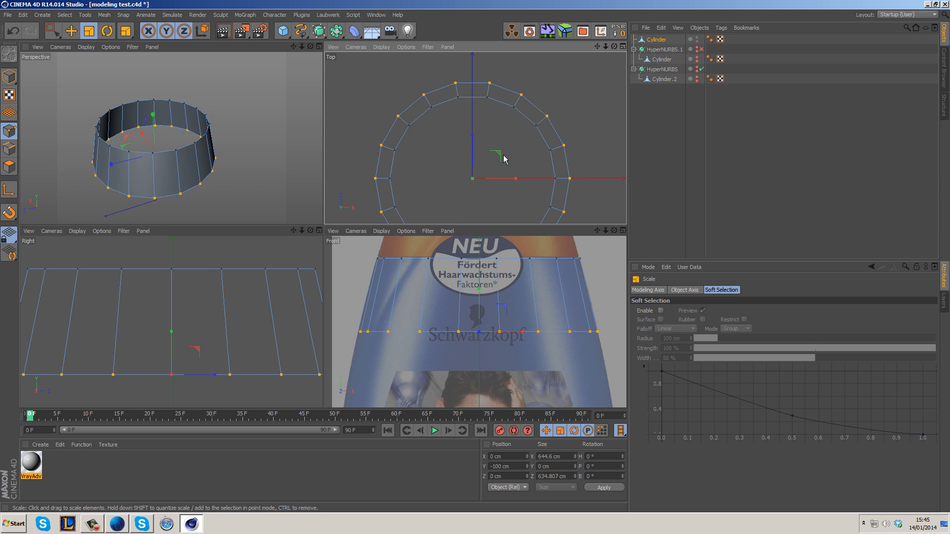
Select all the cylinder's points and scale them along Z to about 442 cm, giving the section an oval footprint.
scroll(532, 157, down, 1)
alt+middle_drag(547, 183, 528, 128)
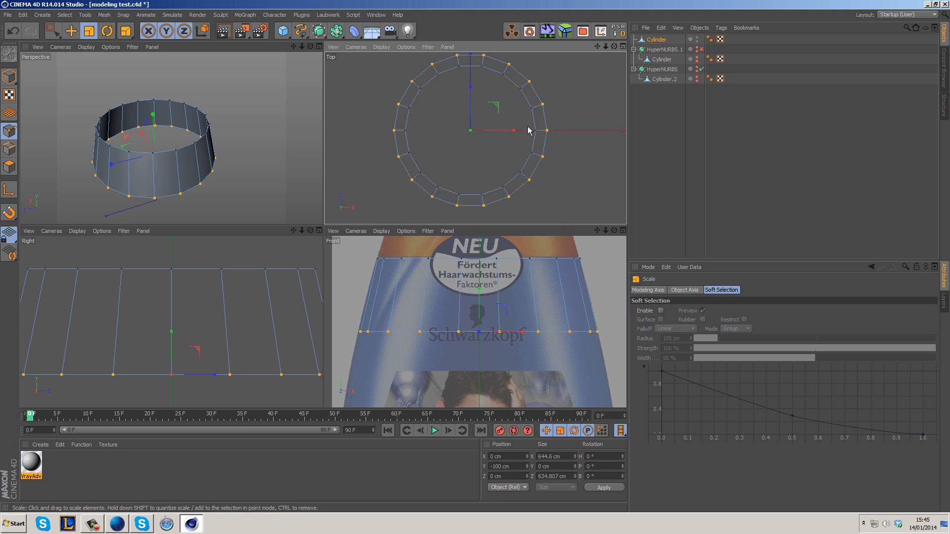
click(53, 32)
alt+middle_drag(390, 125, 389, 133)
alt+right_drag(389, 133, 381, 105)
drag(370, 73, 552, 211)
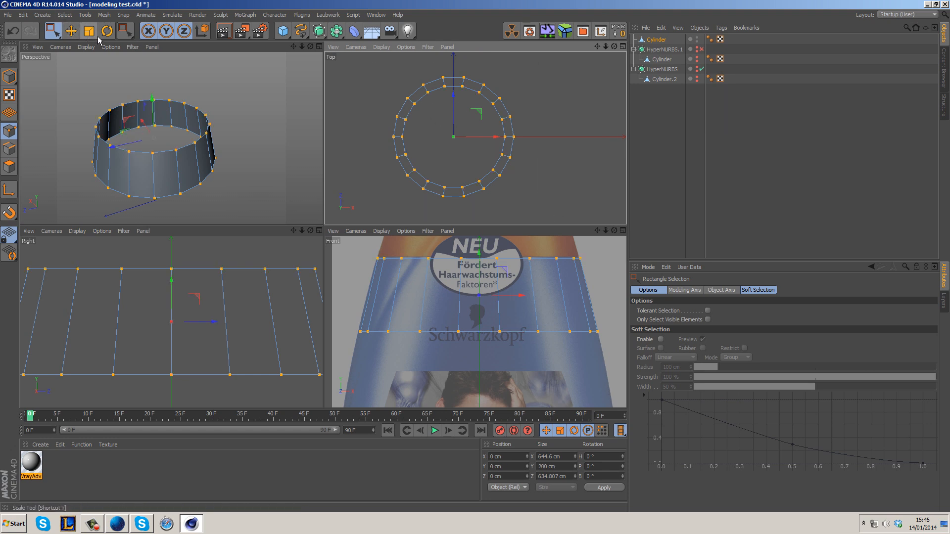
click(89, 32)
drag(453, 98, 455, 111)
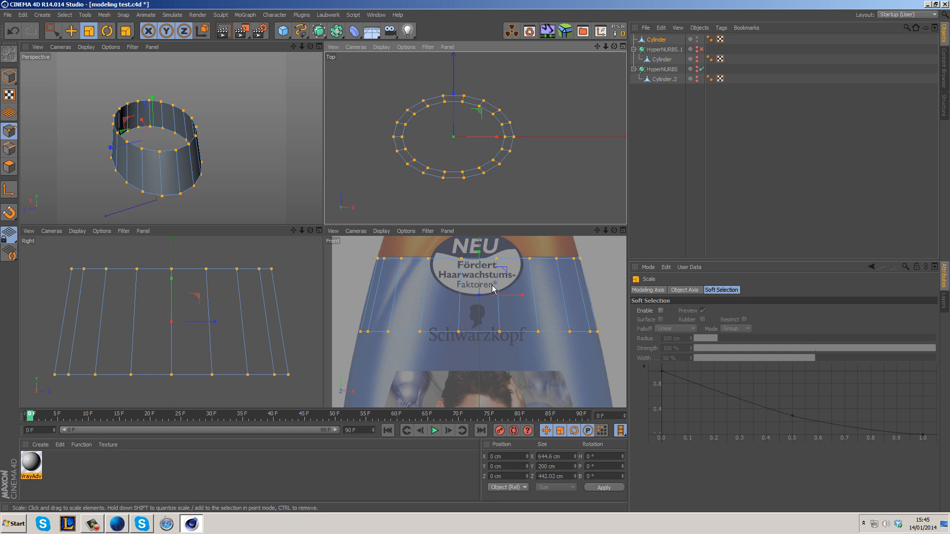
Switch to the Live Selection tool and clear the point selection with the cylinder in the front view.
click(451, 282)
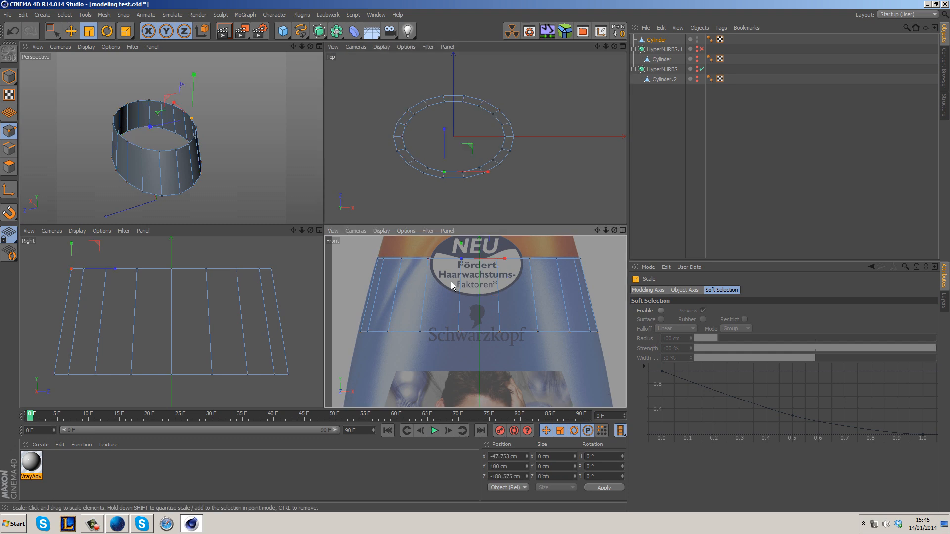
middle_click(449, 282)
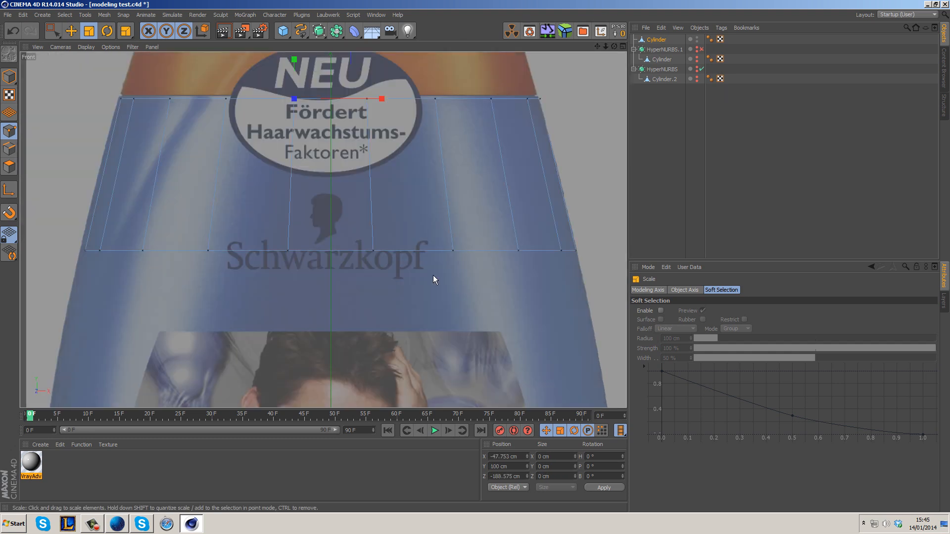
middle_click(244, 184)
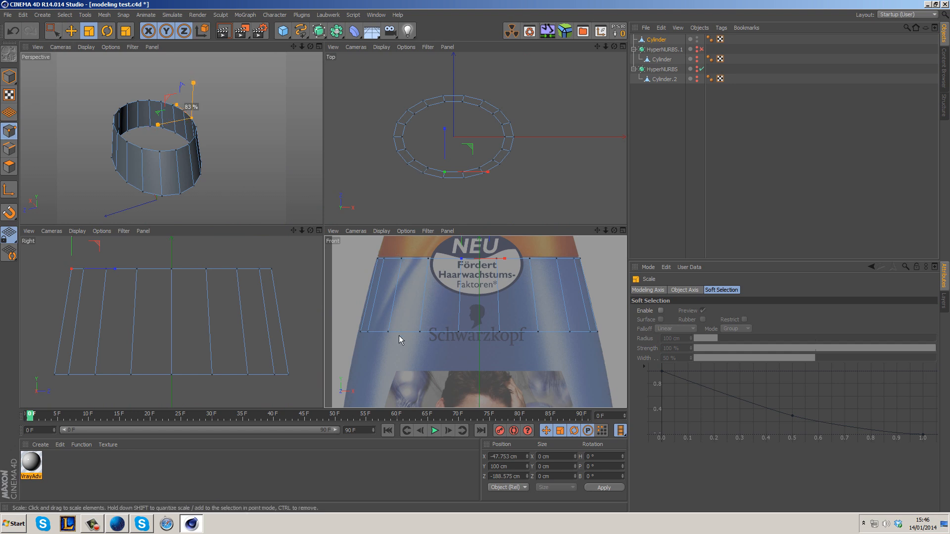
drag(53, 31, 82, 45)
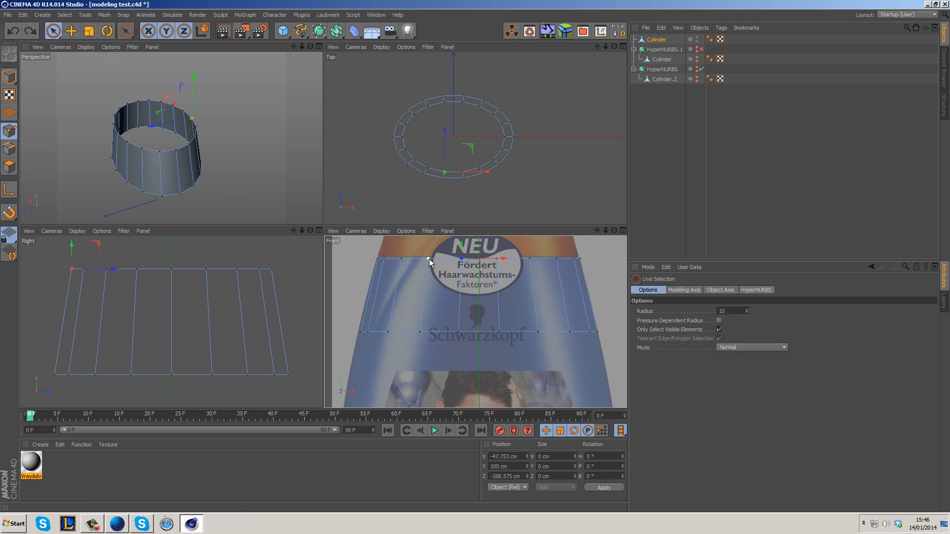
click(438, 270)
alt+middle_drag(443, 277, 486, 296)
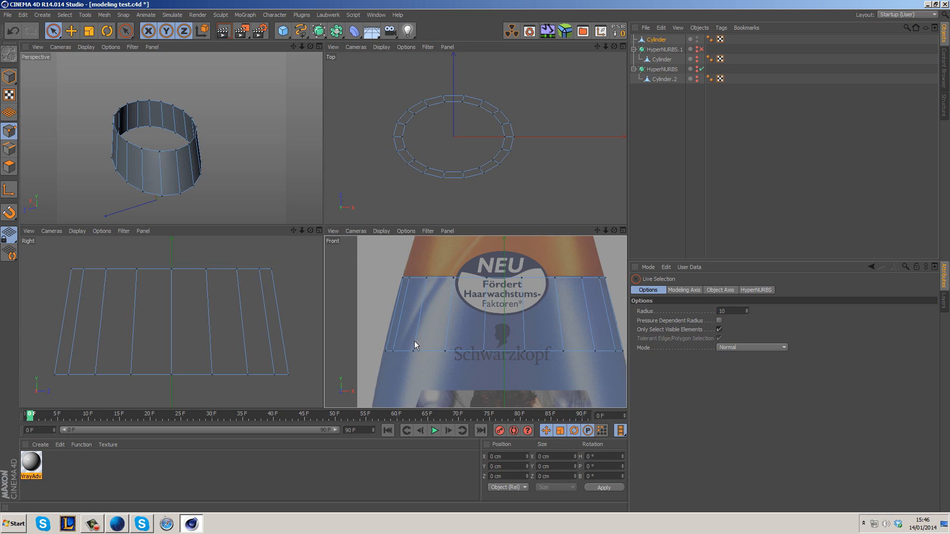
Move a front upper point beside the NEU badge about 30 cm inward along X, and move its matching bottom point inward too.
click(426, 278)
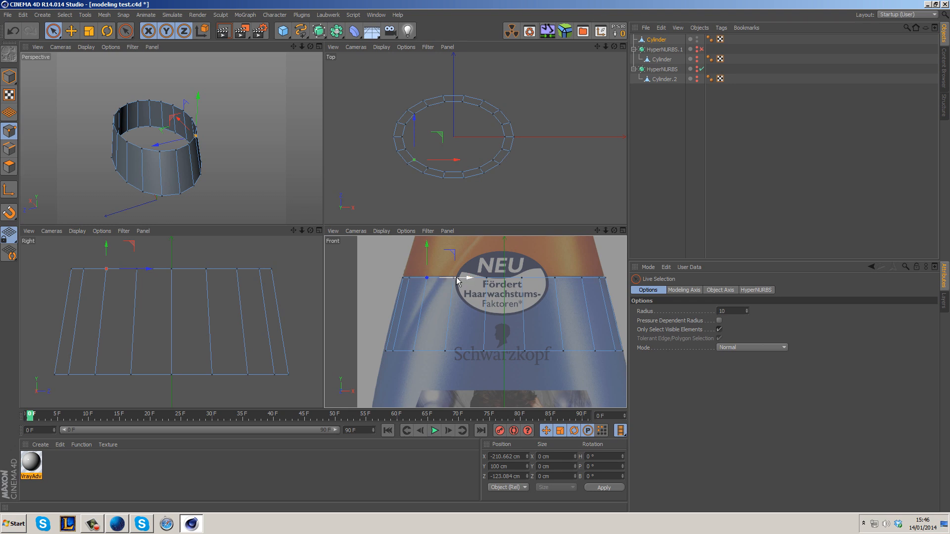
drag(470, 282, 480, 283)
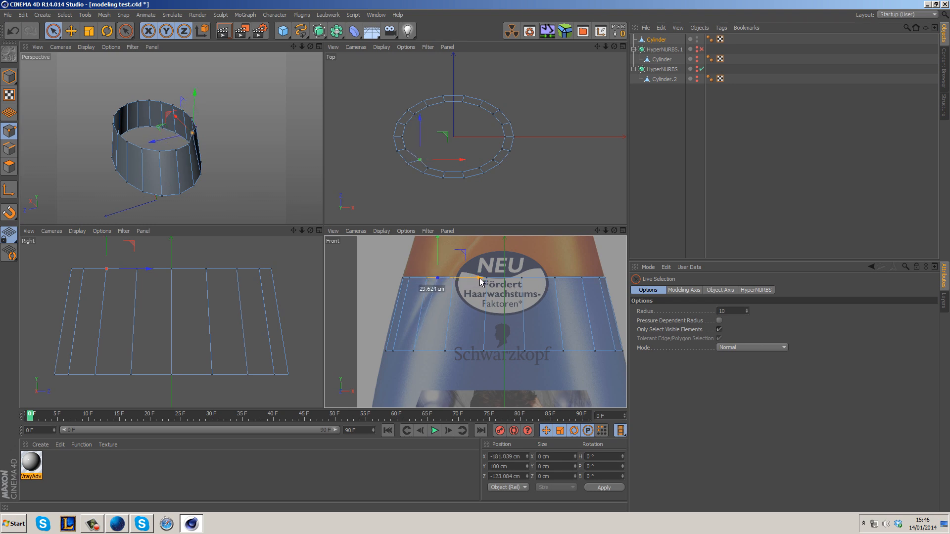
alt+drag(246, 158, 96, 208)
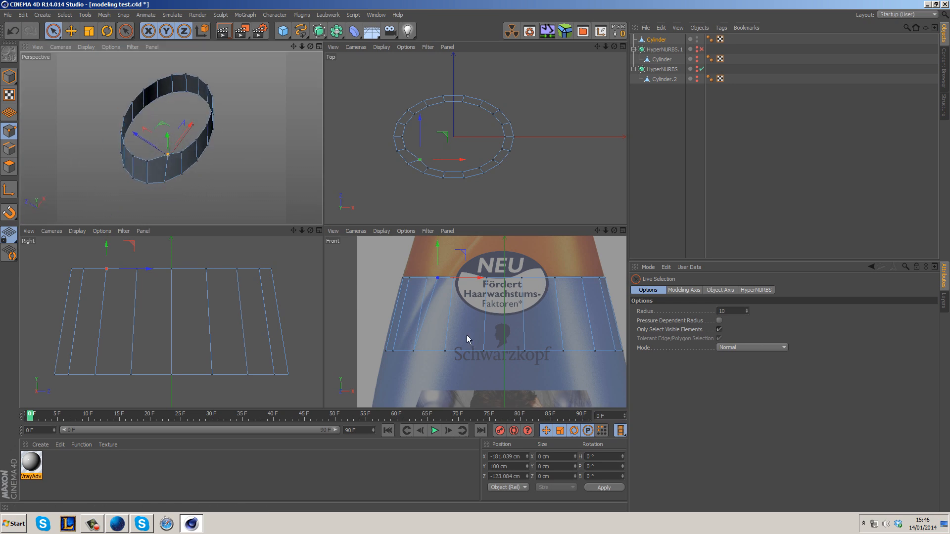
click(414, 352)
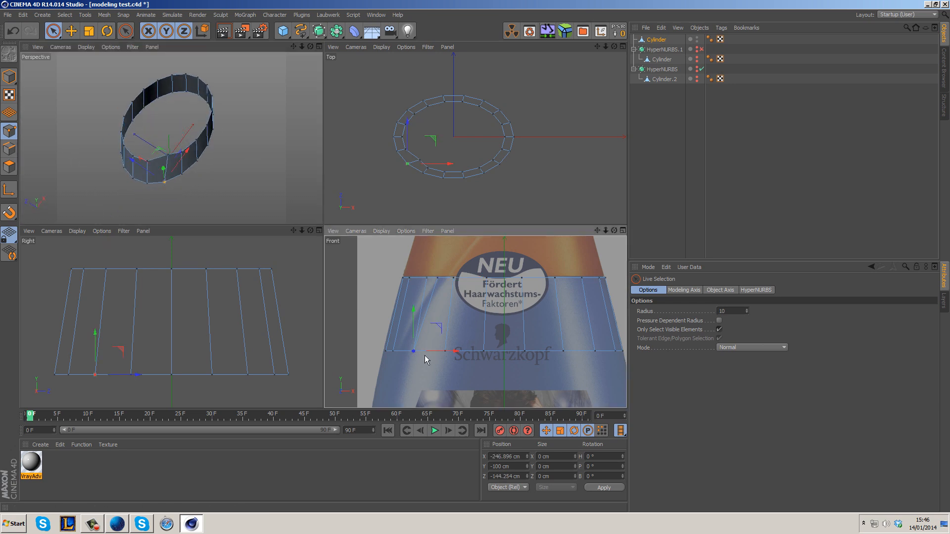
drag(450, 349, 437, 351)
alt+drag(266, 165, 319, 129)
scroll(361, 167, up, 2)
Undo both point moves, and try shifting the upper point in X and Z from the top view before undoing it.
key(ctrl+z)
key(ctrl+z)
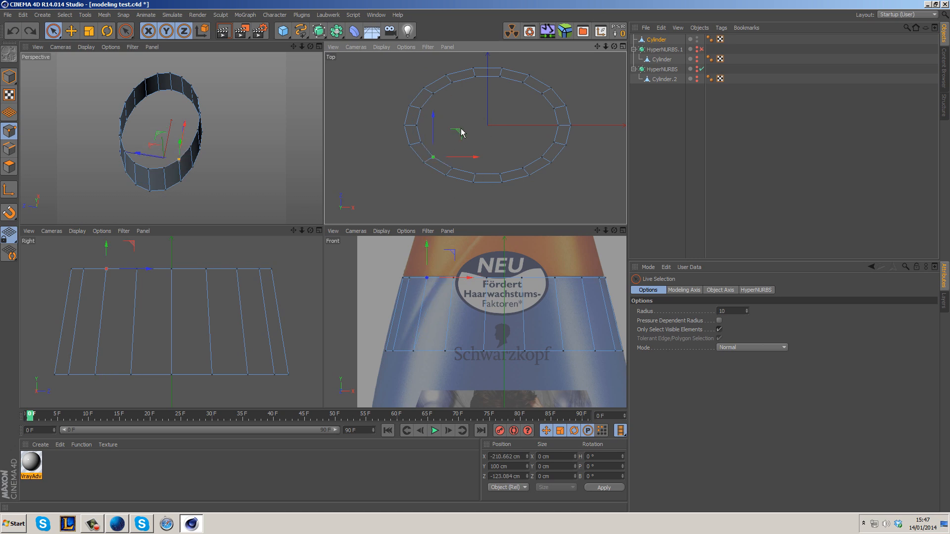
drag(460, 134, 468, 139)
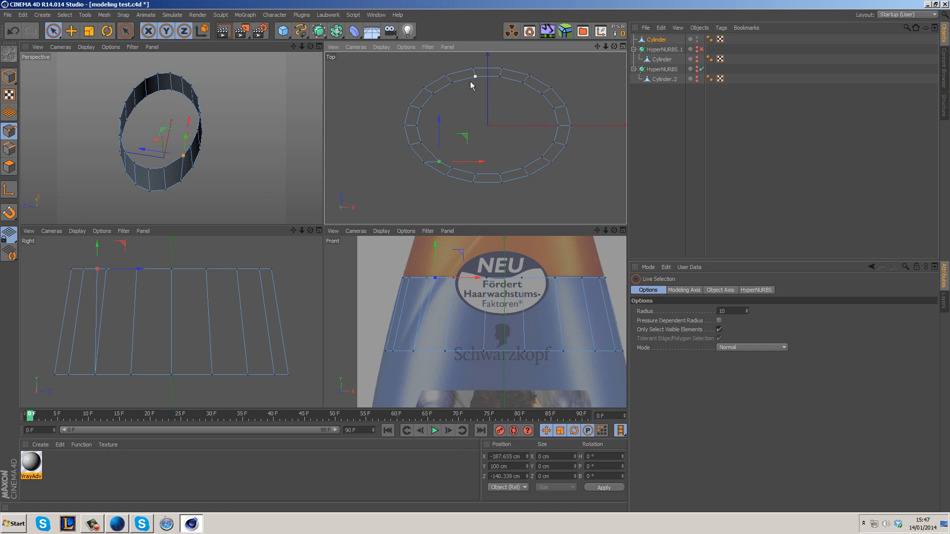
key(ctrl+z)
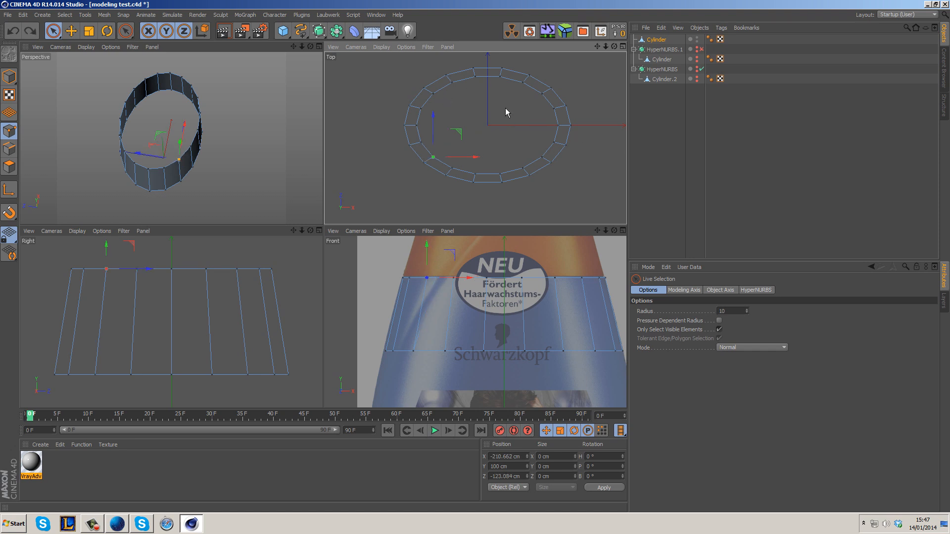
Group both HyperNURBS objects under a null, and keep a hidden duplicate of the cylinder as a backup while selecting the original.
drag(663, 94, 657, 54)
key(alt+g)
click(657, 40)
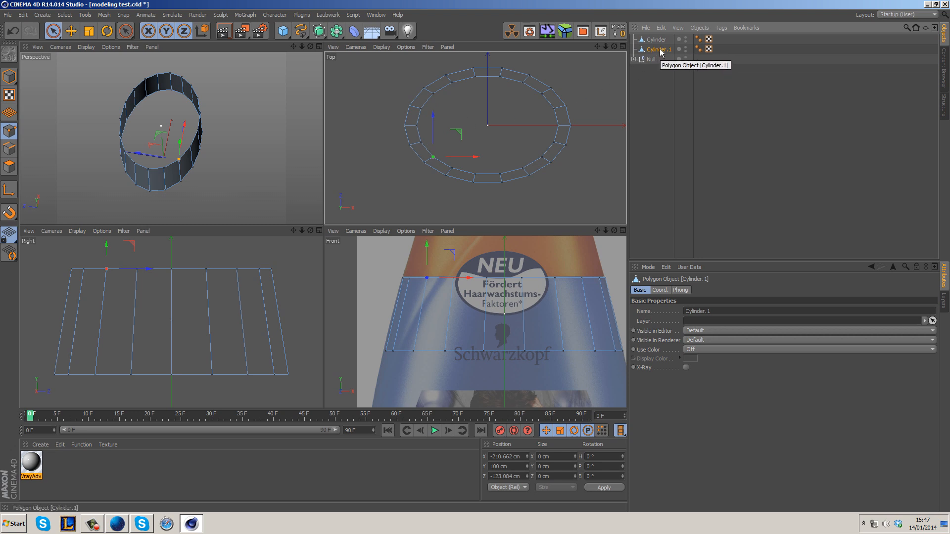
ctrl+click(685, 49)
ctrl+click(686, 49)
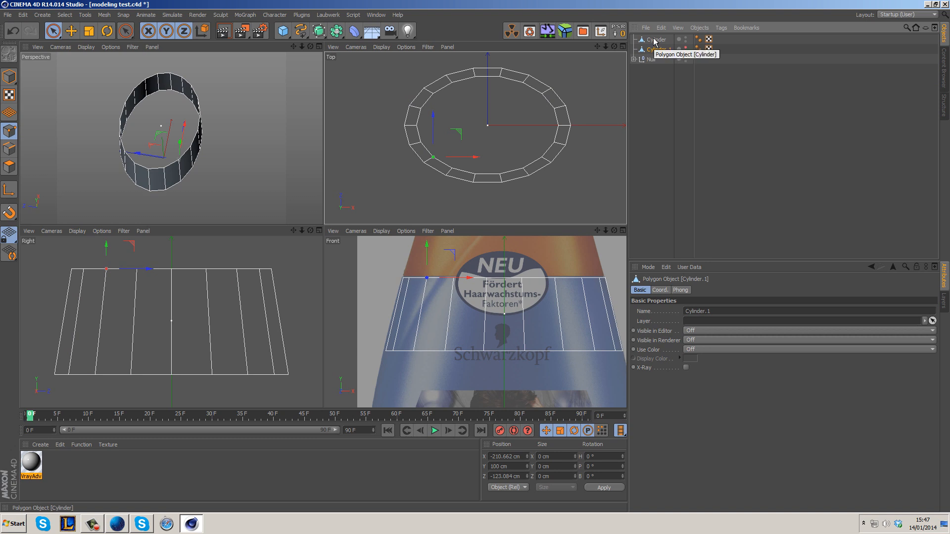
click(661, 41)
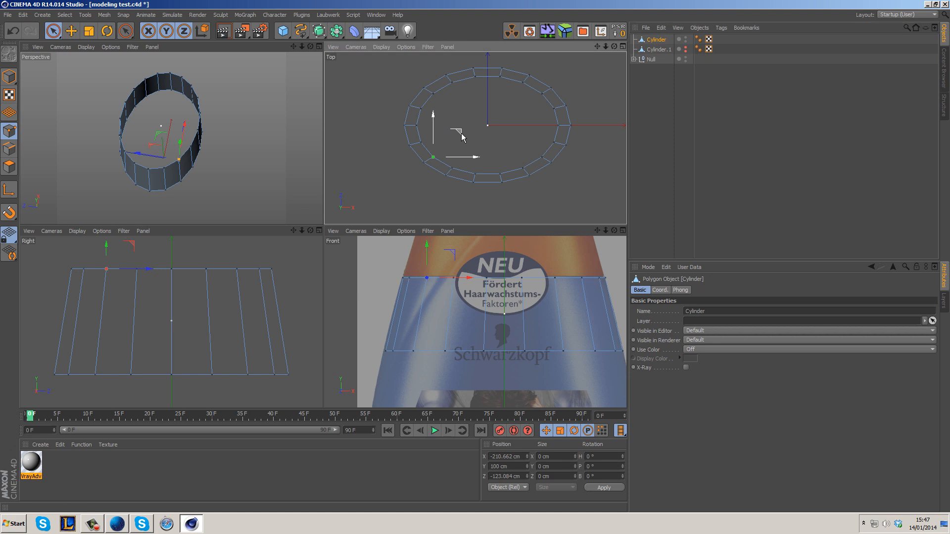
Move the front upper point to about X -188, Z -138 cm and its bottom point to about X -281, Z -115 cm, and clear the selection.
drag(462, 141, 468, 142)
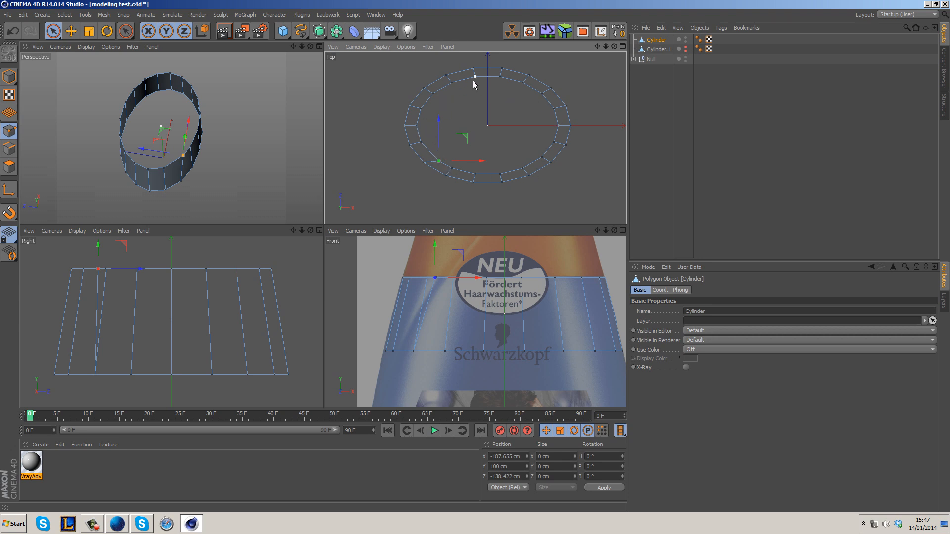
drag(466, 140, 439, 132)
click(423, 162)
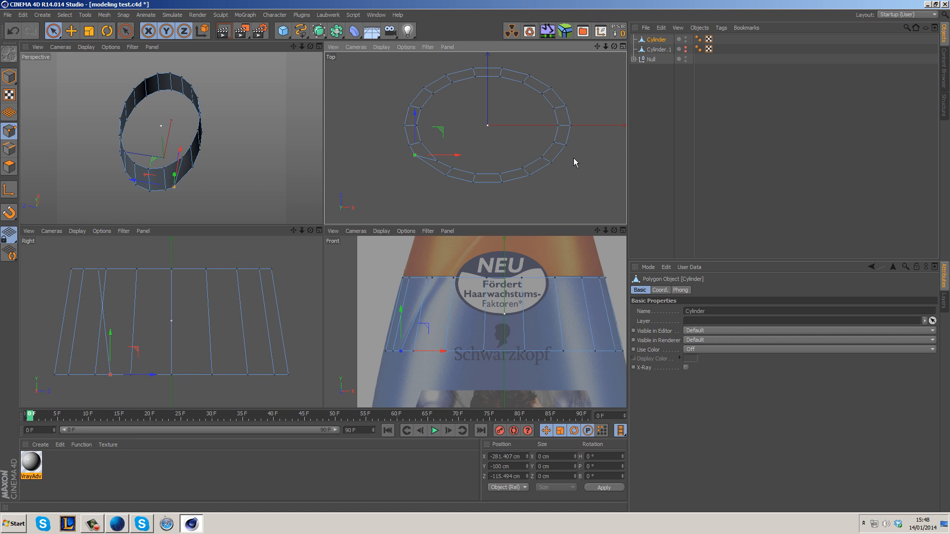
click(571, 258)
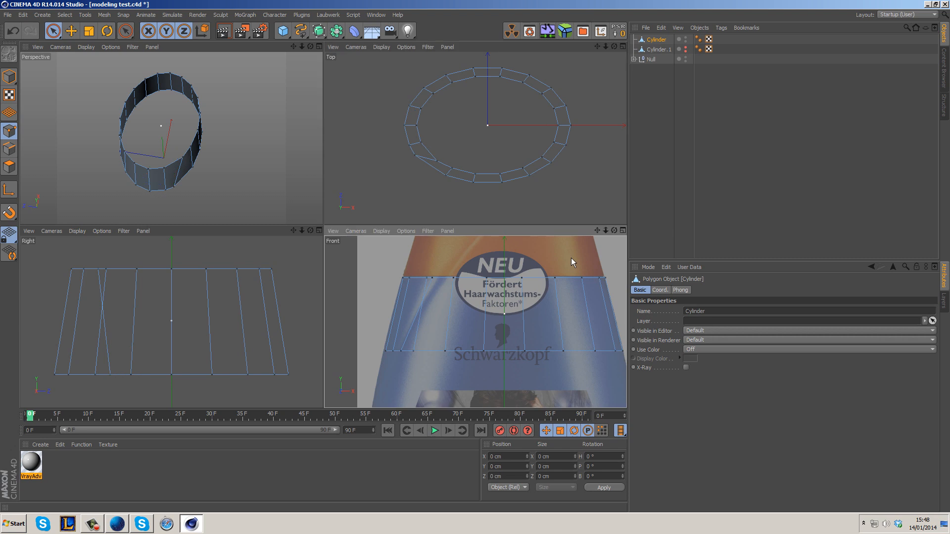
Cut a horizontal loop around the cylinder at 50% offset using the Knife tool in Loop mode.
right_click(486, 250)
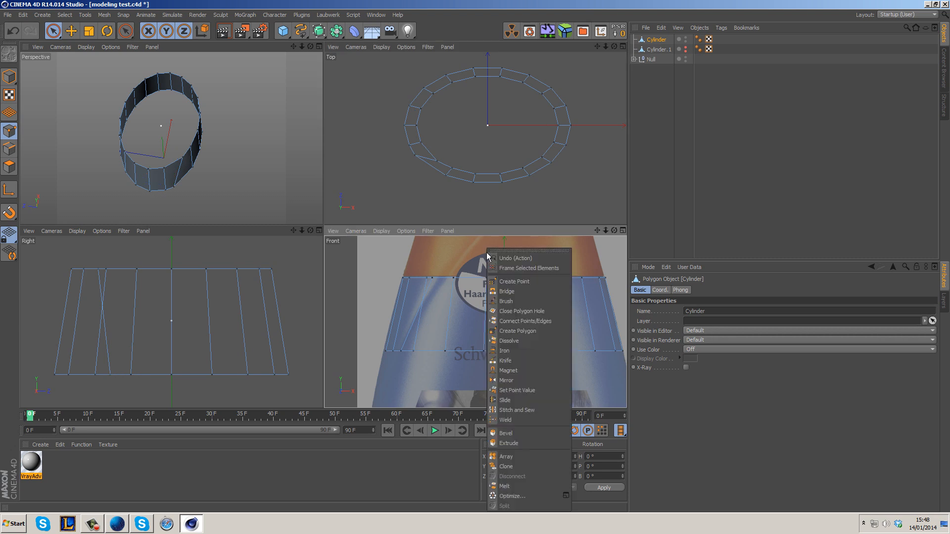
click(524, 362)
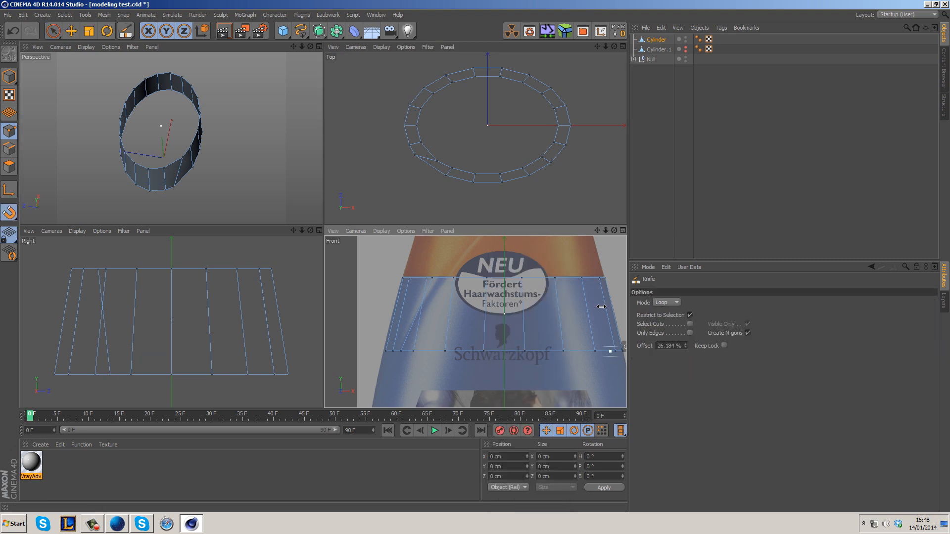
double_click(668, 345)
text(50)
key(Return)
scroll(671, 343, up, 1)
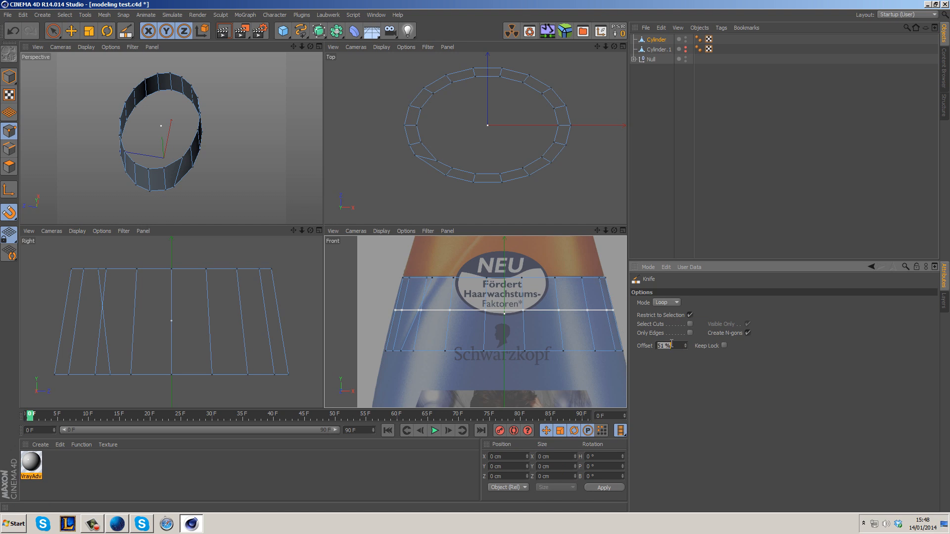
click(594, 335)
key(ctrl+z)
click(668, 346)
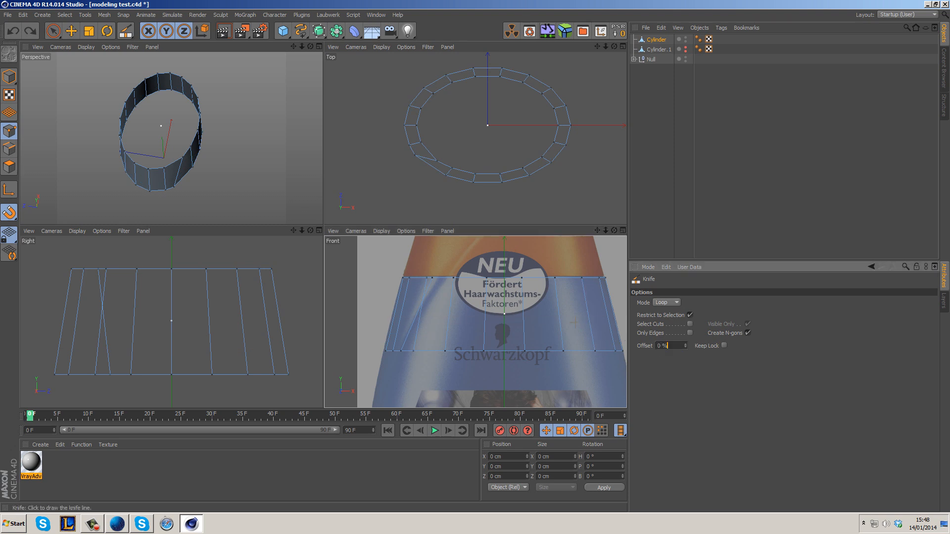
click(665, 346)
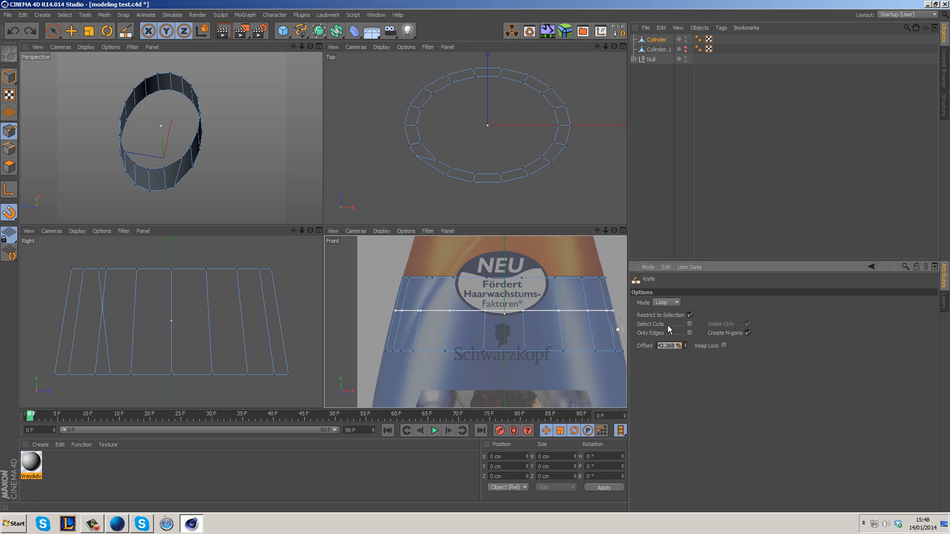
text(50)
click(586, 321)
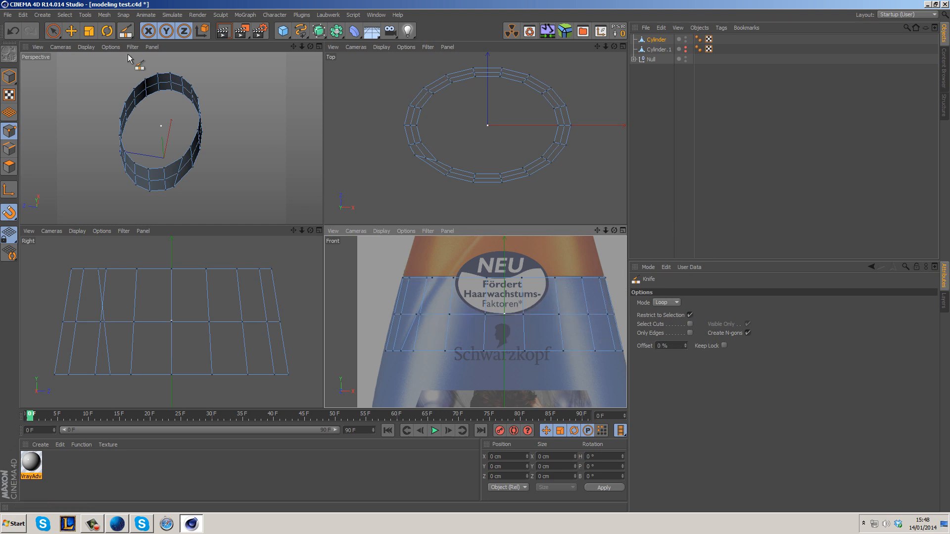
Shift the upper point of the slanted edge outward to about Z -142 cm with Live Selection, and deselect it.
click(54, 34)
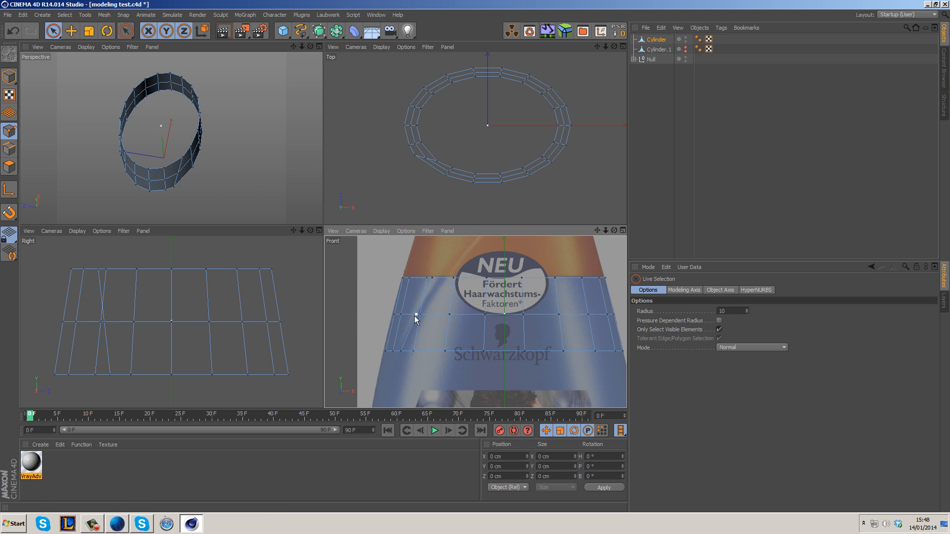
click(433, 278)
drag(462, 138, 467, 138)
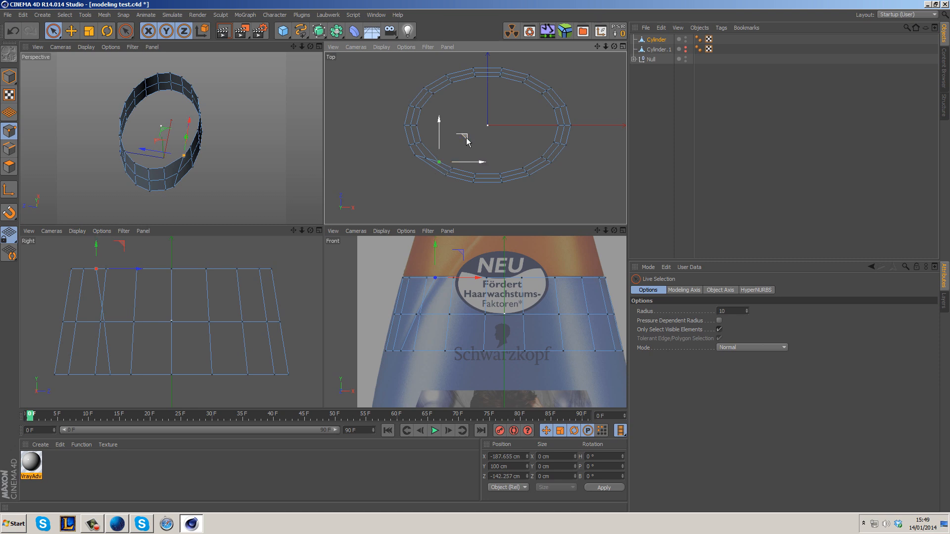
click(437, 375)
Select the full-height slanted edge on the front with Loop Selection in edge mode, stopping at boundary edges.
middle_click(250, 204)
alt+drag(372, 225, 293, 124)
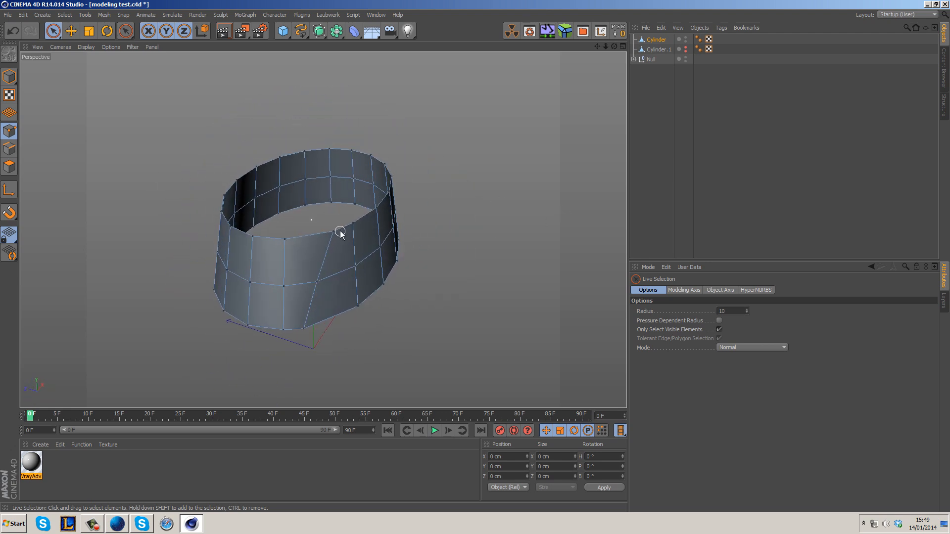
alt+drag(364, 312, 443, 275)
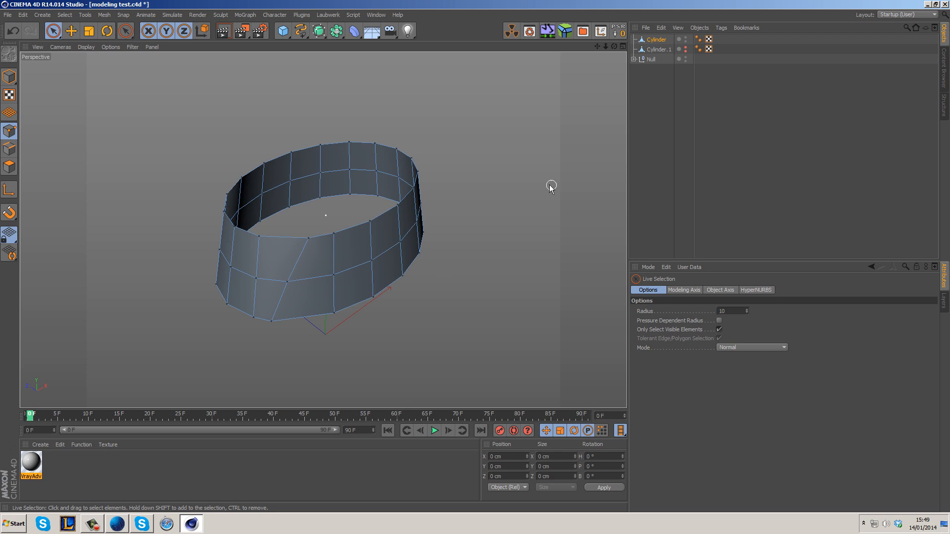
click(9, 148)
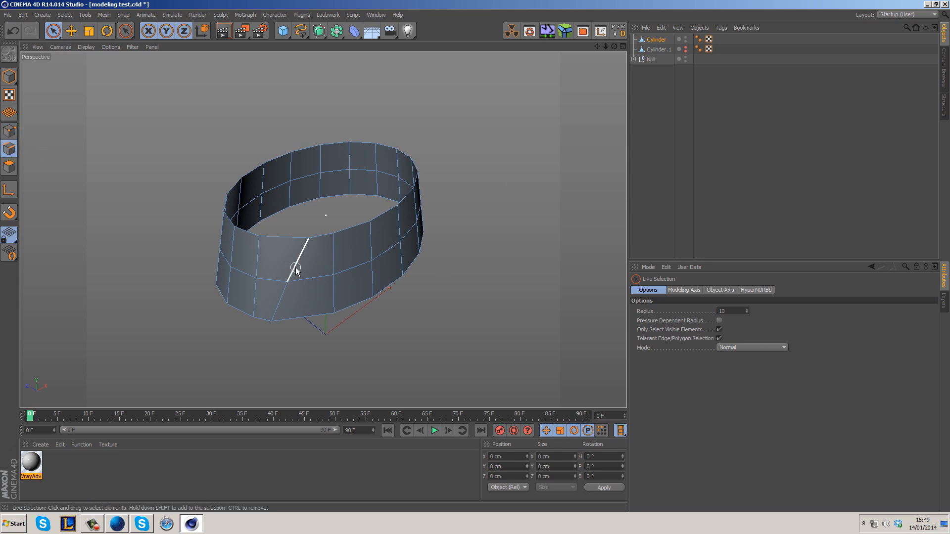
key(u)
key(l)
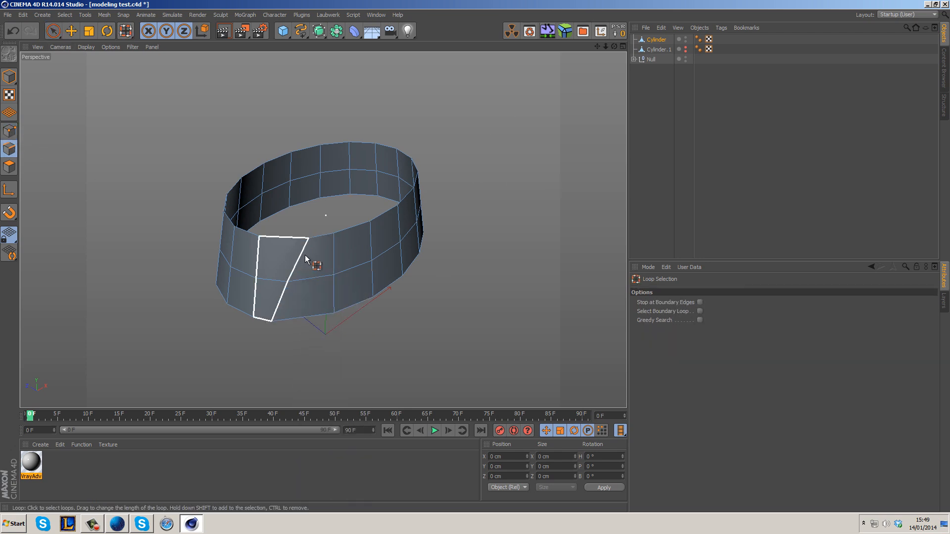
click(699, 301)
click(301, 258)
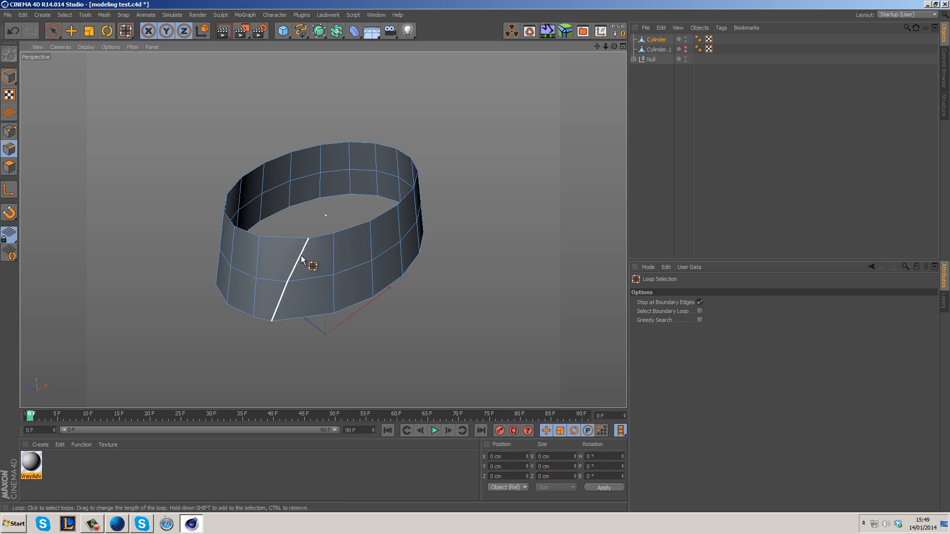
Bevel the slanted edge loop with an inner offset of 28 cm, and clear the edge selection.
middle_click(526, 242)
middle_click(430, 313)
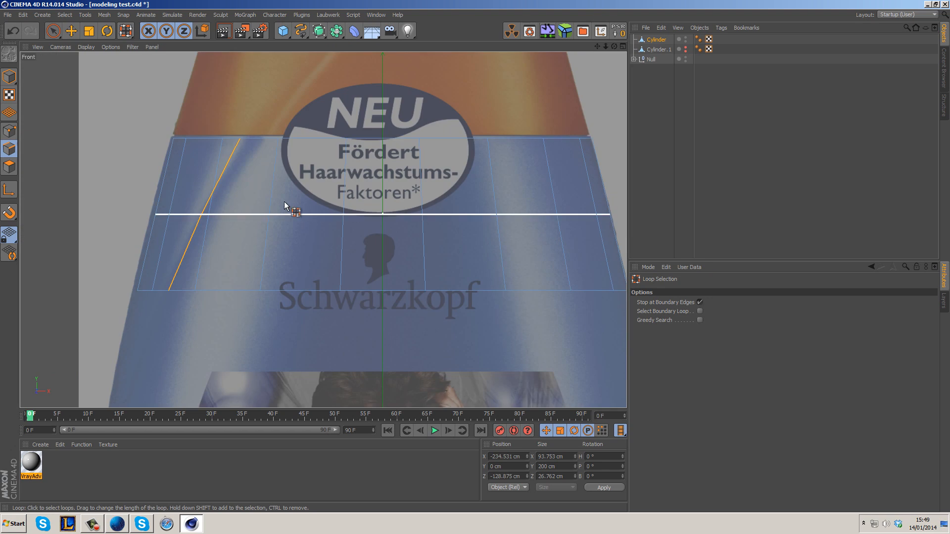
right_click(280, 183)
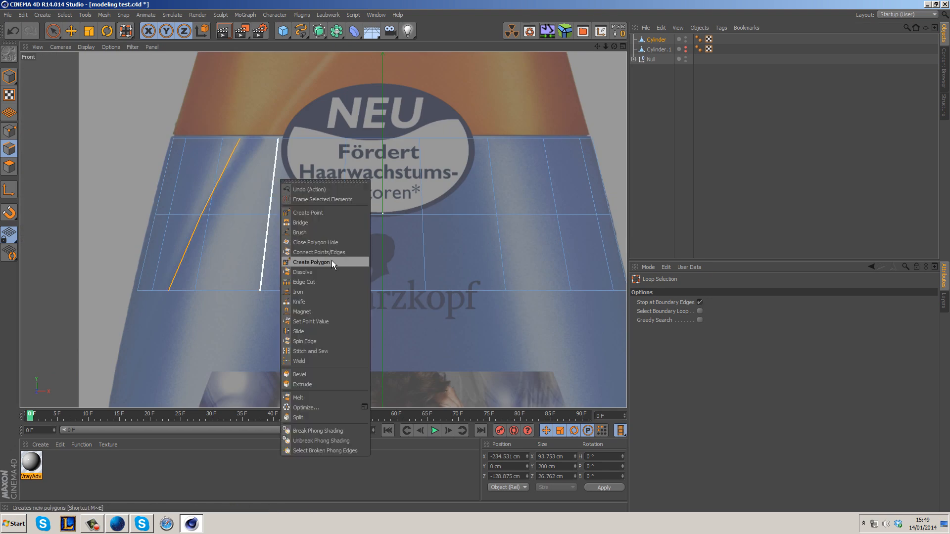
click(324, 374)
drag(239, 240, 248, 241)
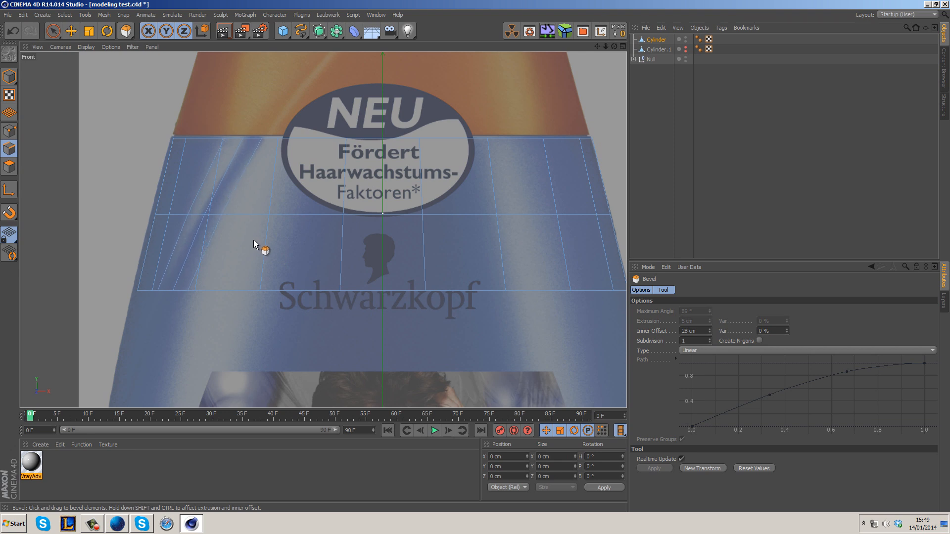
drag(253, 240, 254, 240)
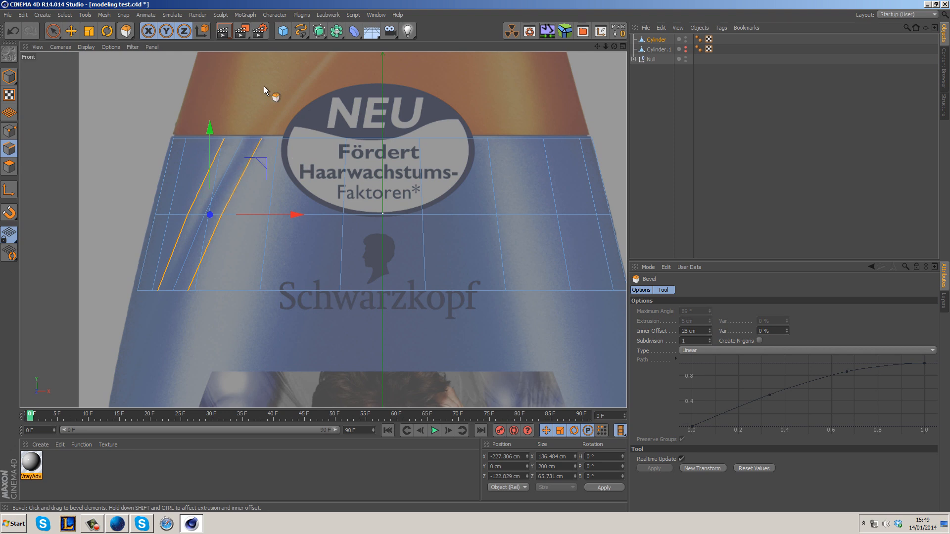
alt+middle_drag(345, 125, 366, 212)
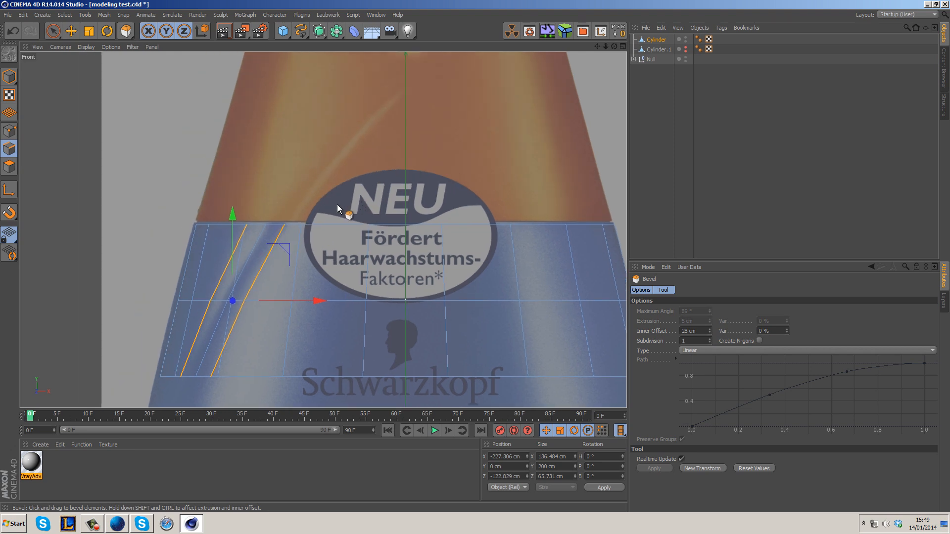
click(53, 31)
click(79, 64)
Loop-select the middle one of the three slanted edges on the front of the cylinder.
middle_click(196, 156)
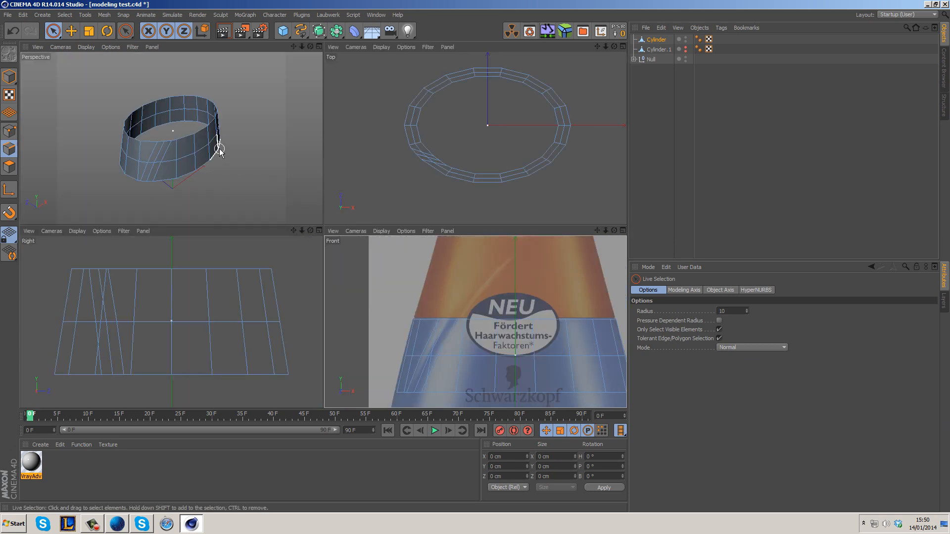
middle_click(221, 150)
alt+drag(494, 296, 248, 272)
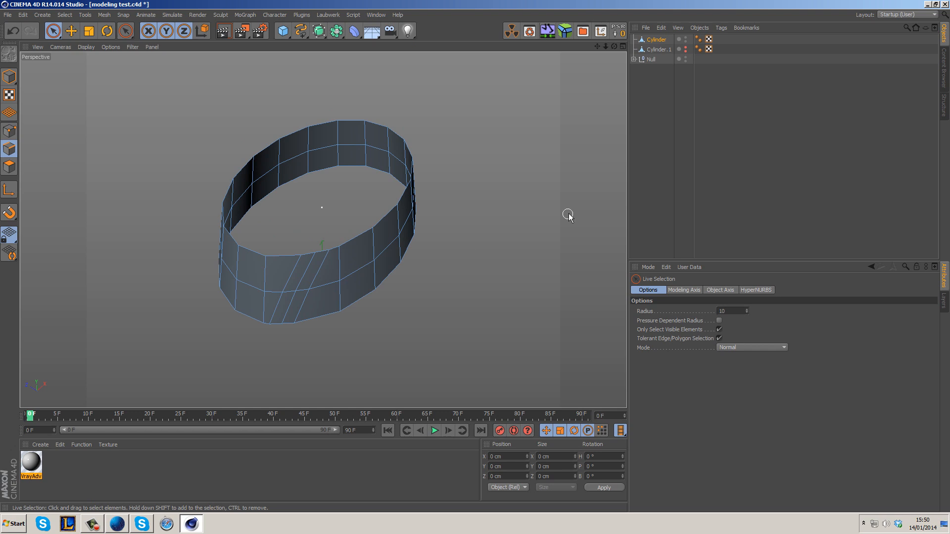
click(10, 131)
click(9, 149)
key(u)
key(l)
click(319, 265)
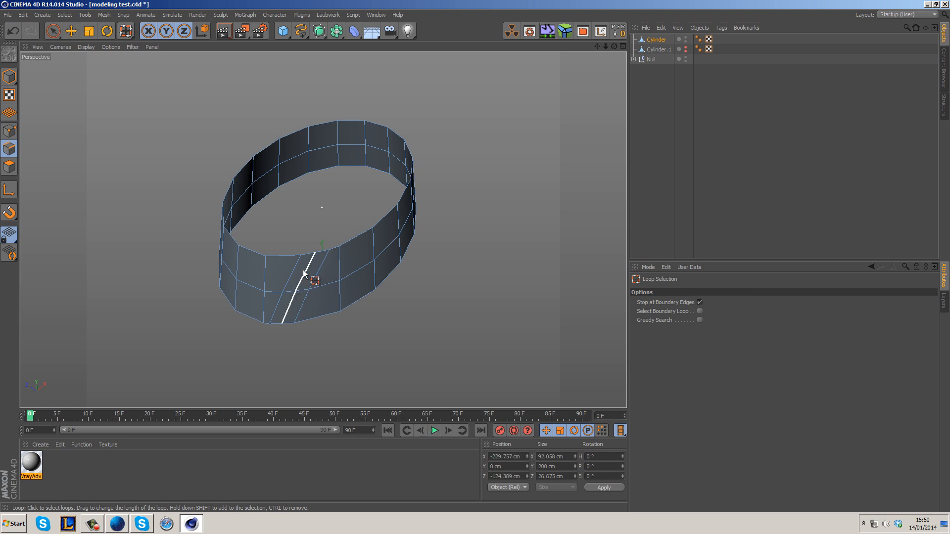
Move the middle slanted edge loop in the top view to about X -197 cm, Z -136 cm to form the groove's crease.
key(F5)
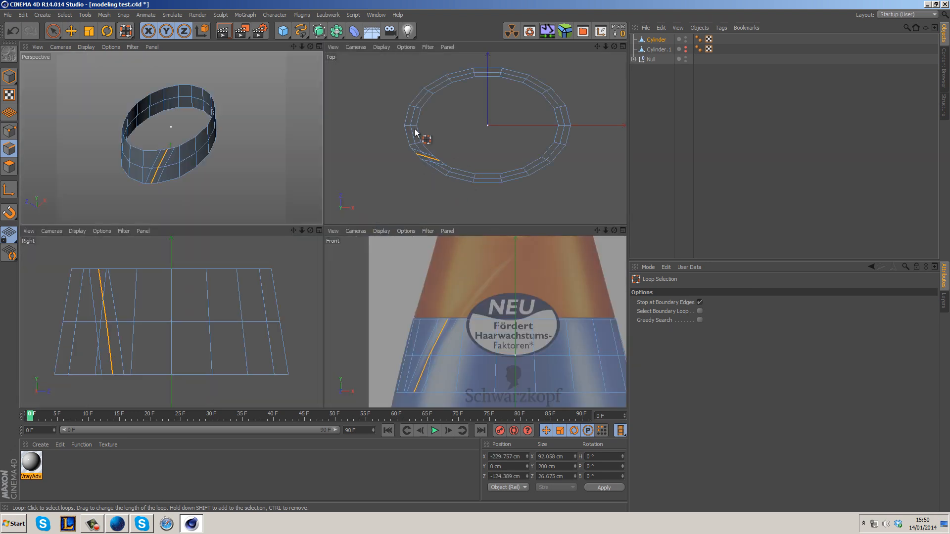
key(e)
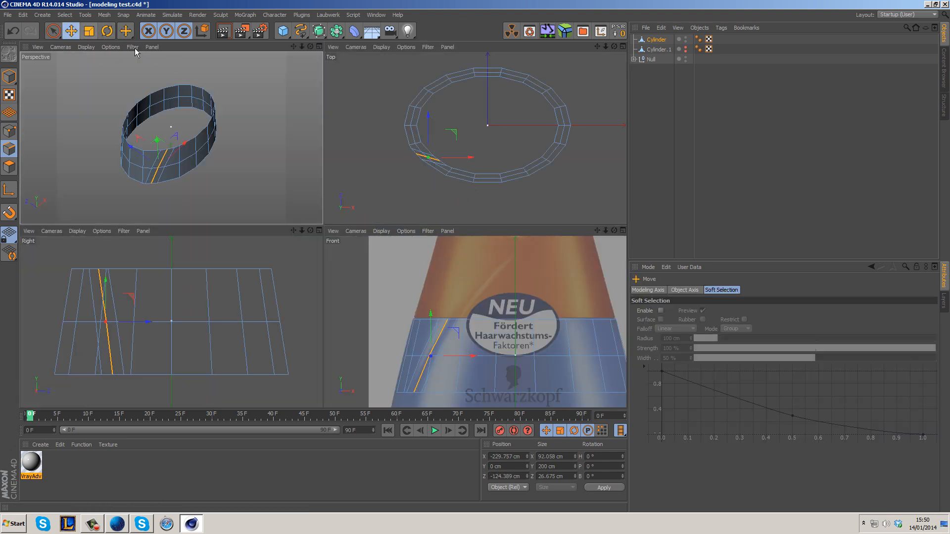
drag(455, 135, 464, 138)
scroll(237, 170, up, 5)
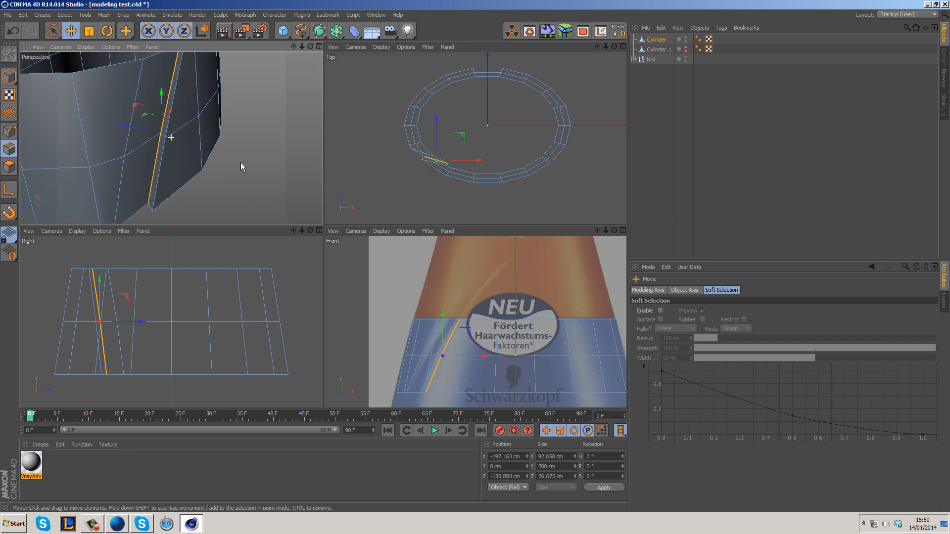
alt+drag(231, 161, 280, 175)
Add a HyperNURBS as the cylinder's parent to smooth it, and inspect the groove in the perspective view.
click(320, 31)
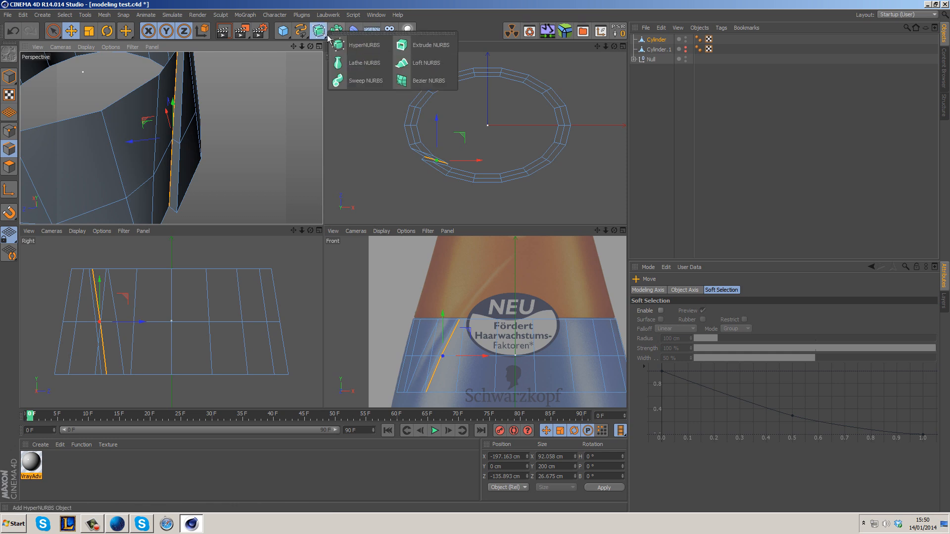
alt+click(340, 44)
alt+drag(255, 137, 243, 176)
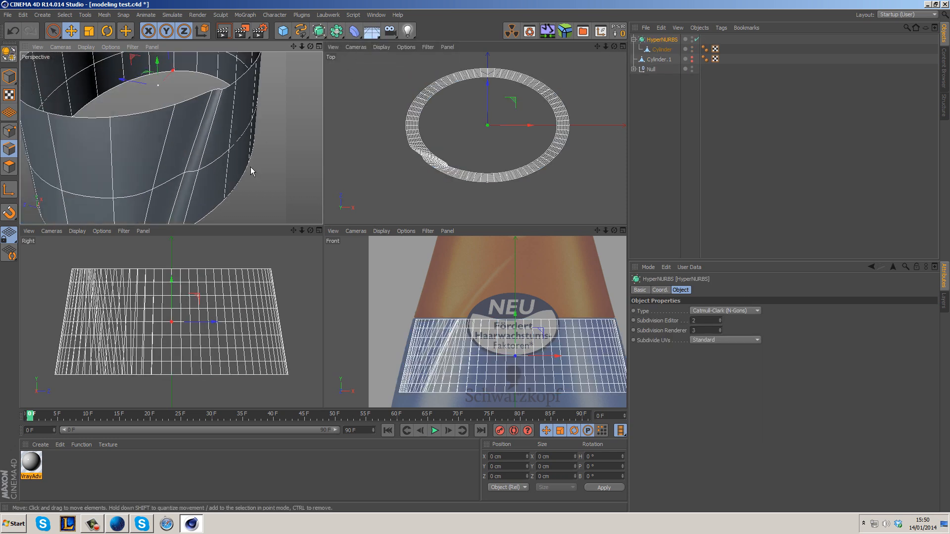
scroll(244, 153, down, 3)
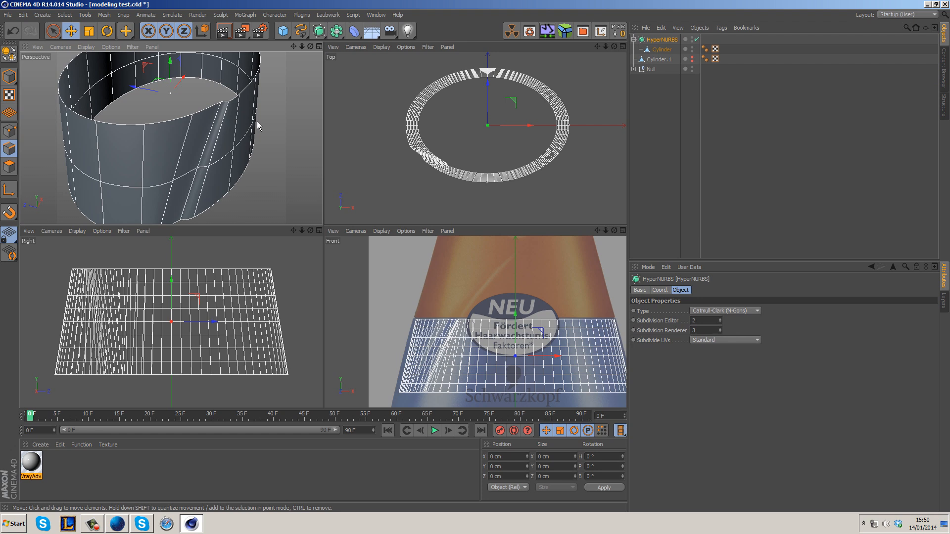
middle_click(204, 128)
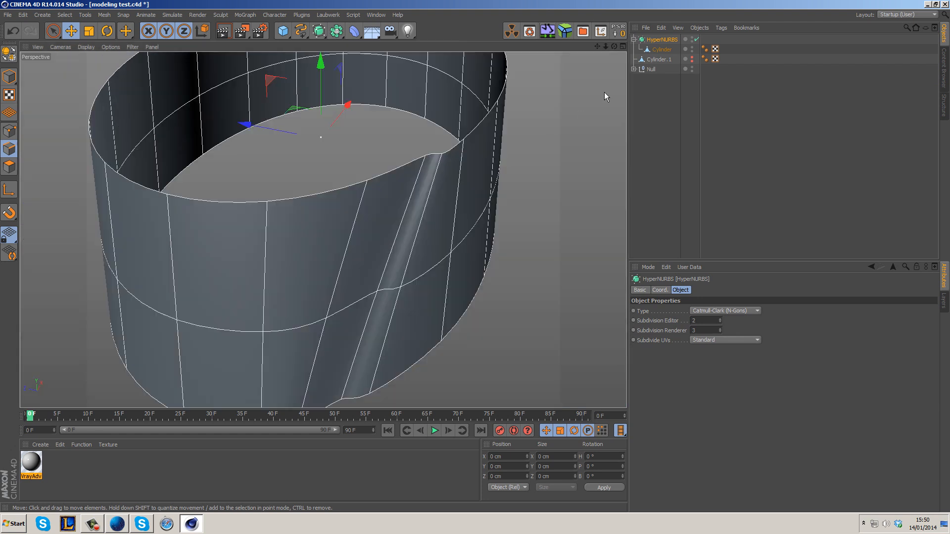
Compare the groove with HyperNURBS smoothing off and on, select the Cylinder mesh, and check it against the front reference.
key(q)
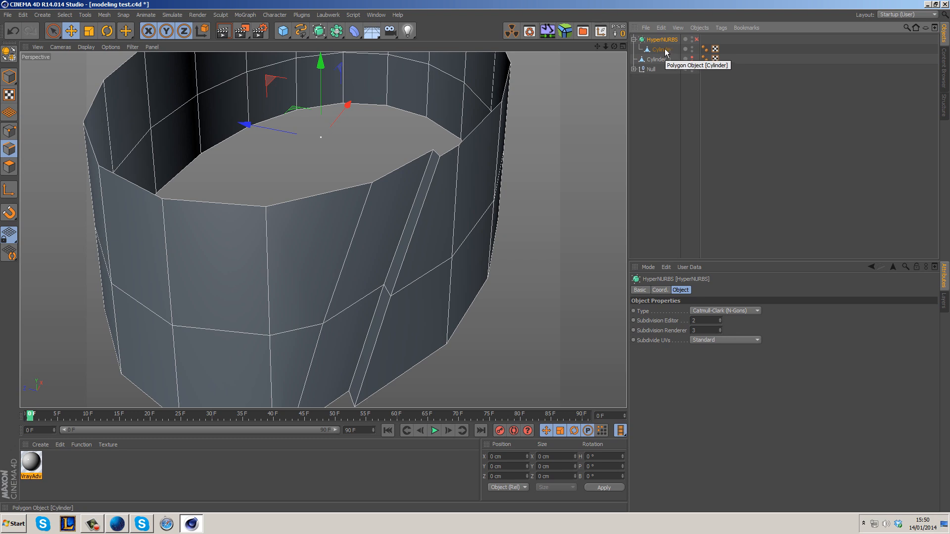
click(53, 30)
alt+drag(524, 174, 517, 130)
click(662, 49)
key(q)
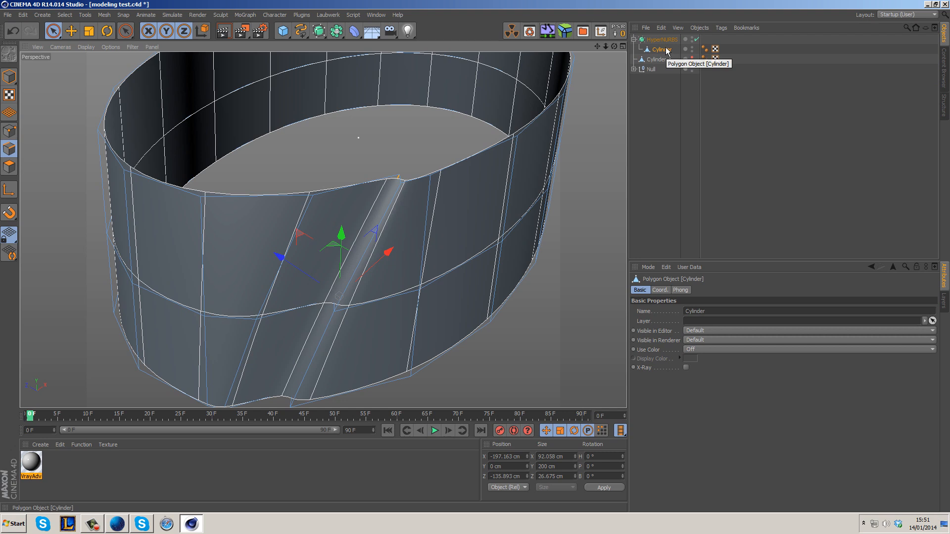
middle_click(517, 250)
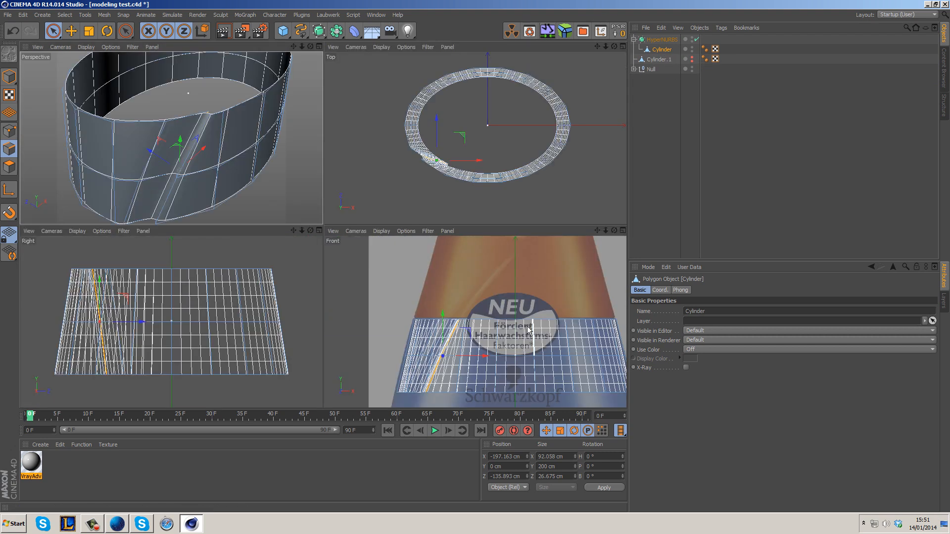
middle_click(525, 329)
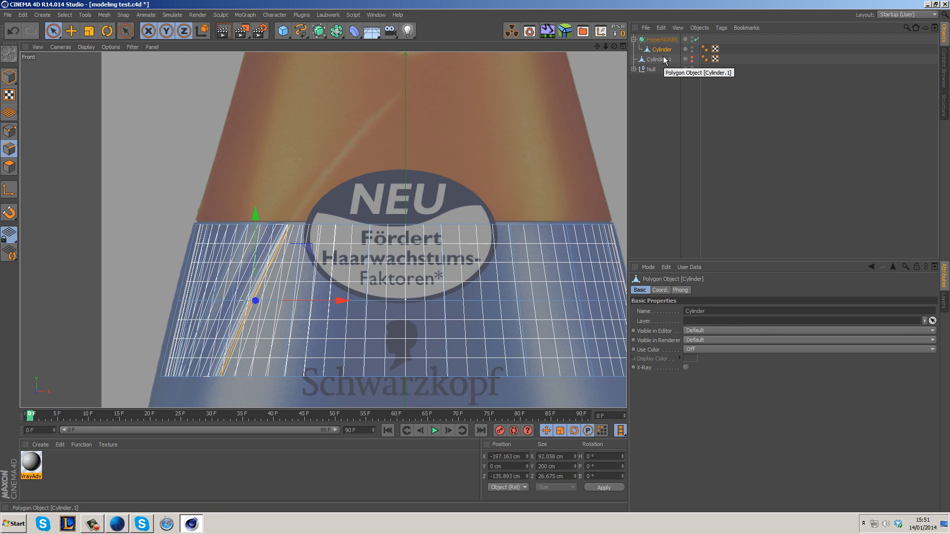
Turn off HyperNURBS smoothing and loop-select the cylinder's lower border edges in the front view with Stop at Boundary Edges disabled.
key(q)
alt+middle_drag(353, 306, 374, 226)
key(u)
key(l)
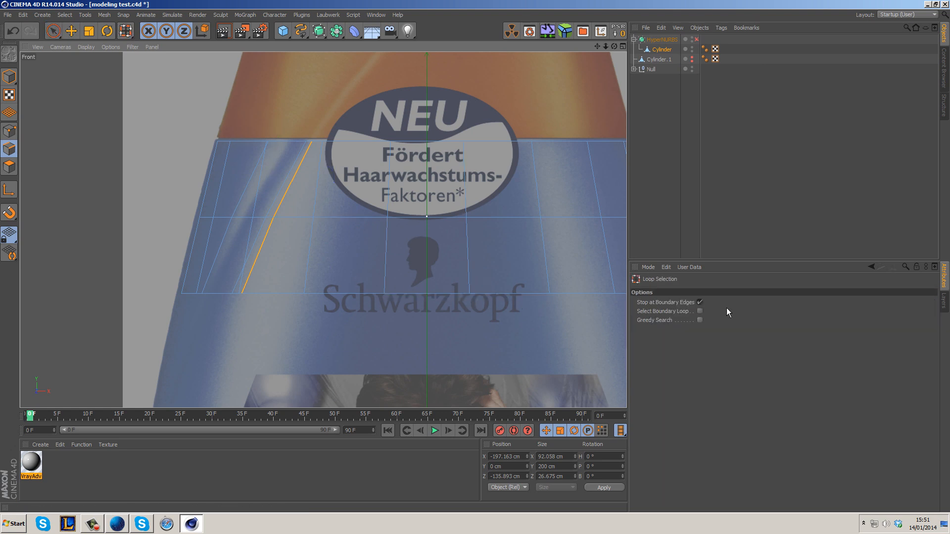
click(700, 301)
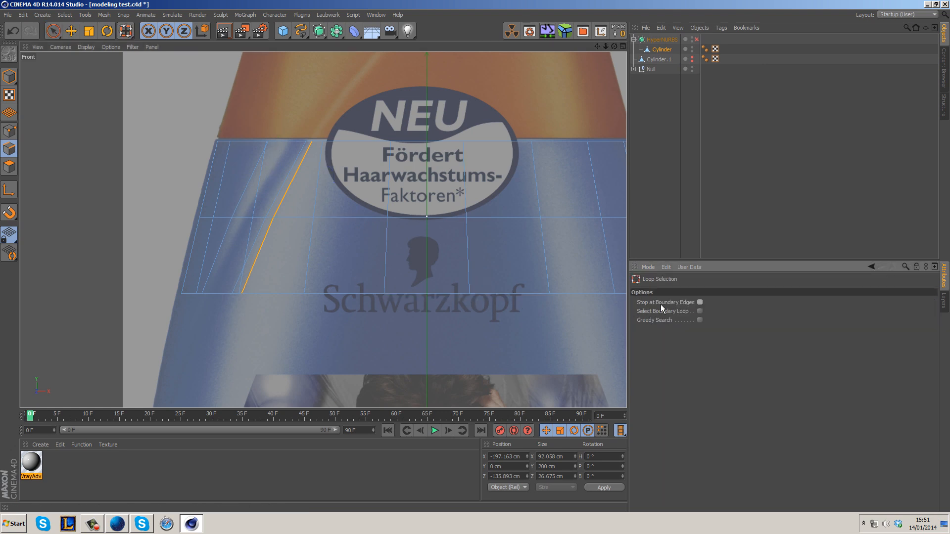
click(536, 293)
middle_drag(536, 293, 373, 181)
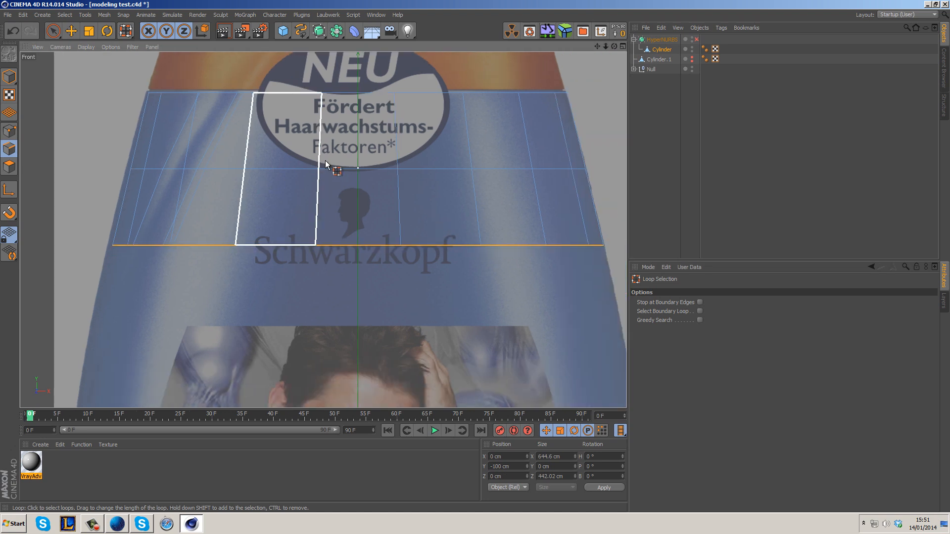
Extend the lower border loop down to about Y -166 cm and scale it in the top view to about 674 × 462 cm.
scroll(373, 181, down, 2)
key(e)
drag(350, 133, 360, 181)
click(89, 32)
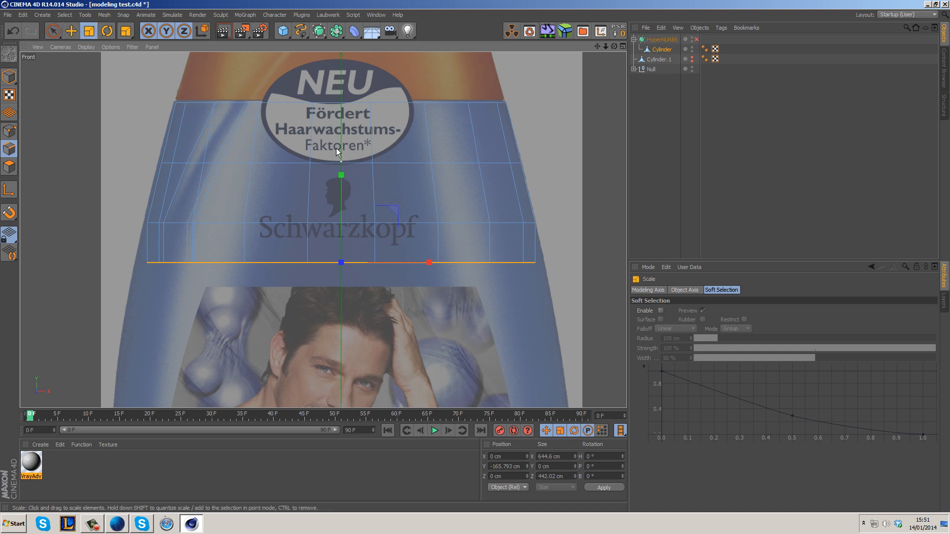
middle_click(513, 122)
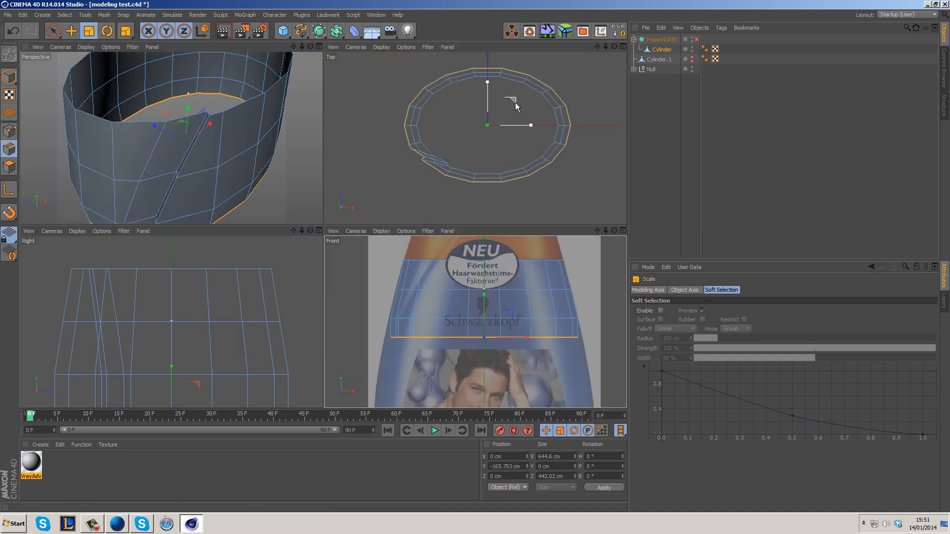
mouse_move(516, 104)
mouse_down()
mouse_move(511, 95)
mouse_move(540, 97)
mouse_move(513, 102)
mouse_up()
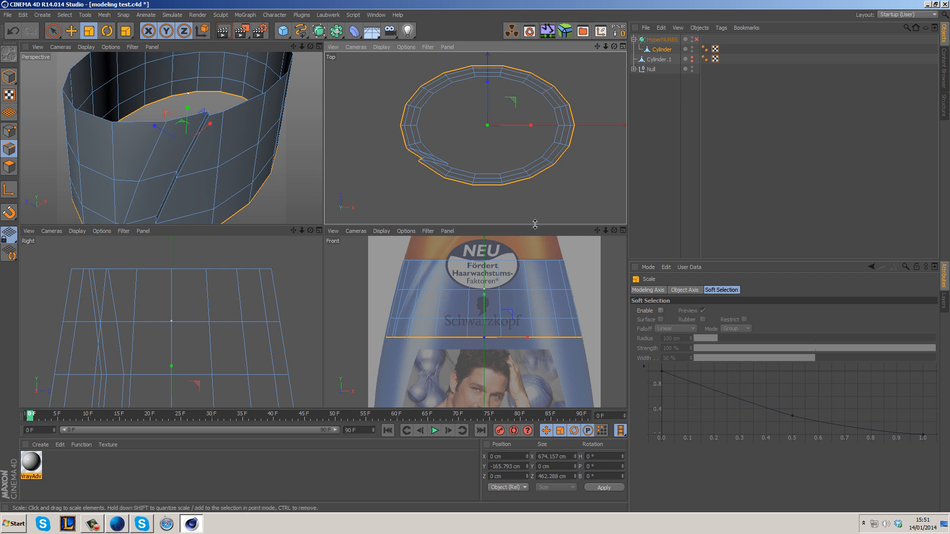
Clear the edge selection and examine the groove's lower end on the extended mesh in the perspective view.
middle_click(262, 183)
alt+middle_drag(371, 237, 360, 131)
alt+drag(388, 222, 422, 248)
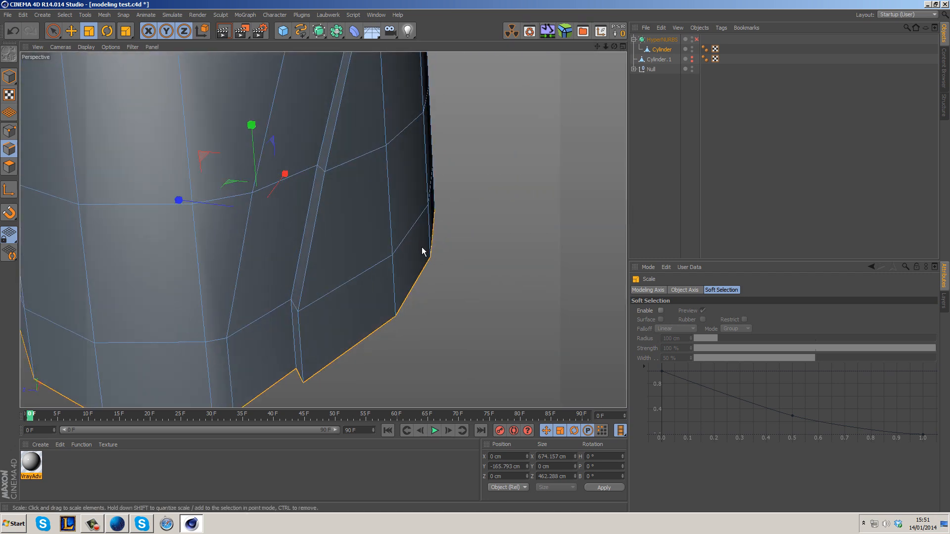
scroll(370, 246, down, 2)
click(53, 32)
click(528, 213)
alt+drag(451, 368, 401, 331)
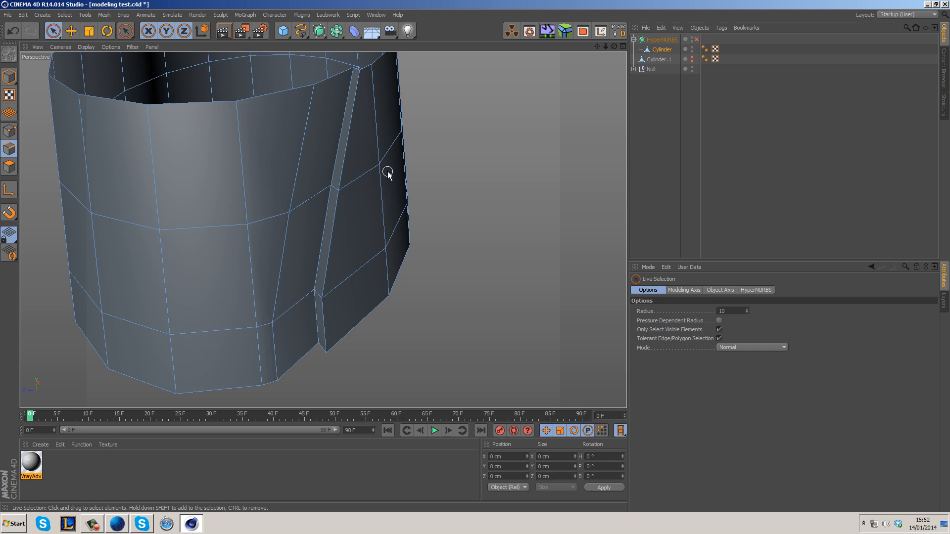
right_click(500, 165)
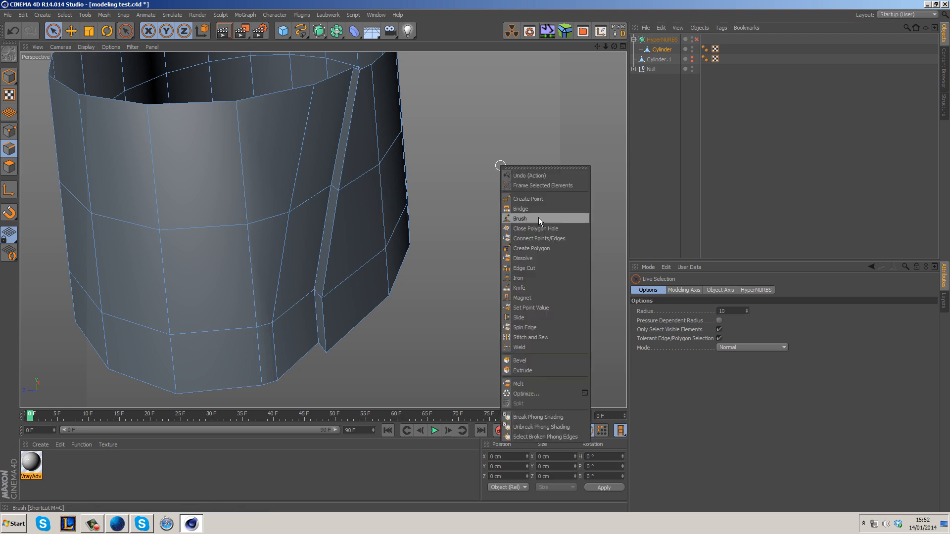
click(555, 291)
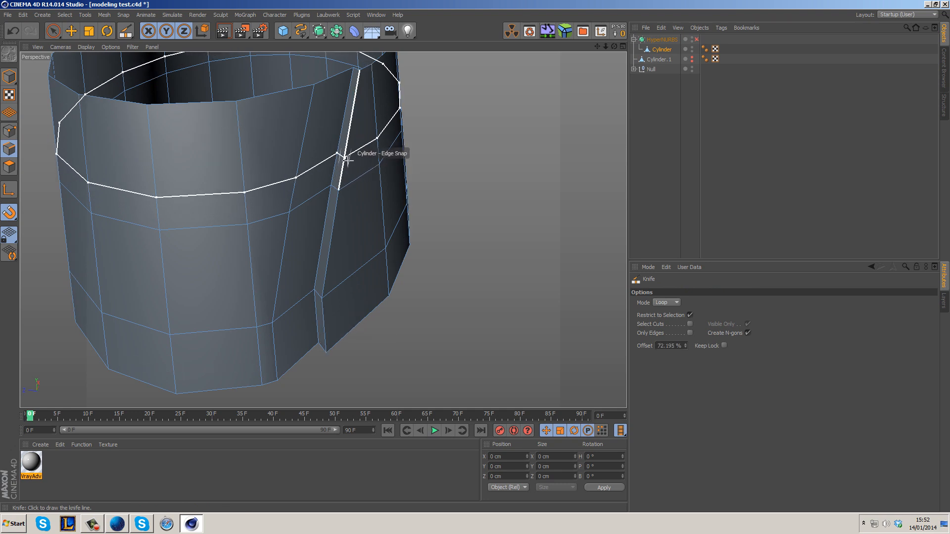
click(53, 31)
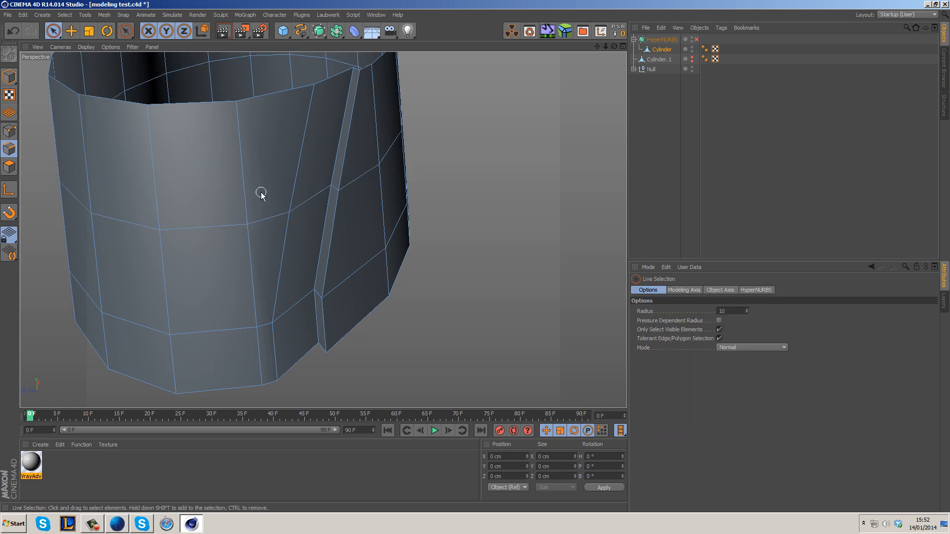
Loop-select the groove's right edge from the upper to the lower border with Stop at Boundary Edges enabled.
key(u)
key(l)
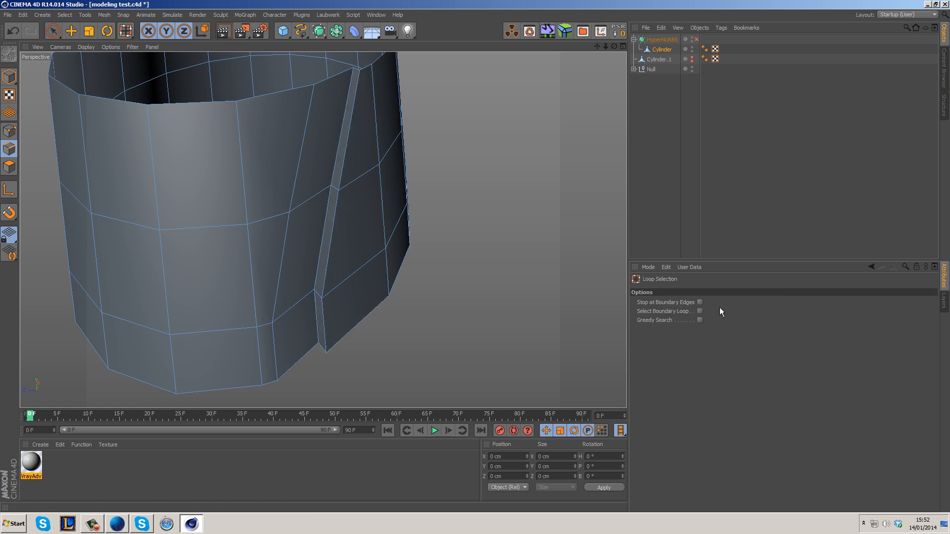
click(350, 156)
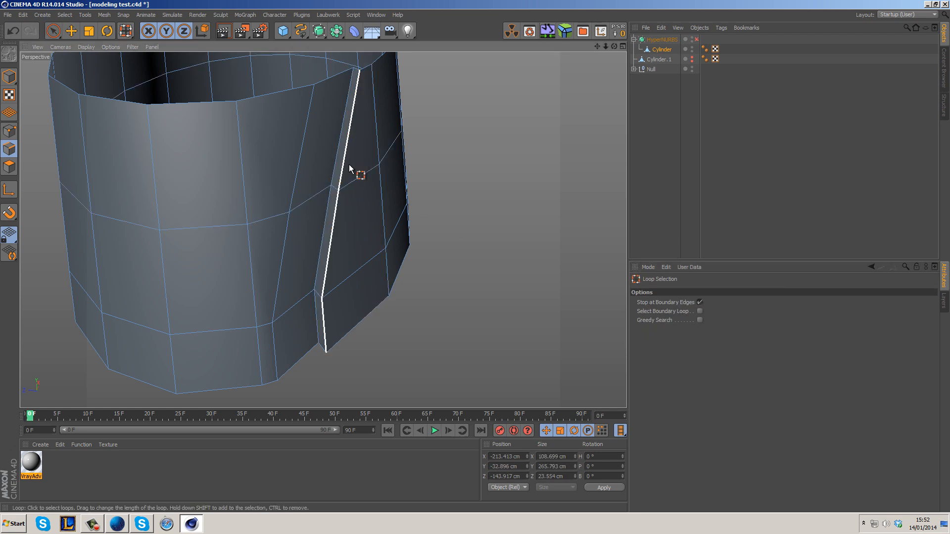
Try a bevel with a 3 cm inner offset on the groove's right edge loop and check it with smoothing on.
right_click(352, 223)
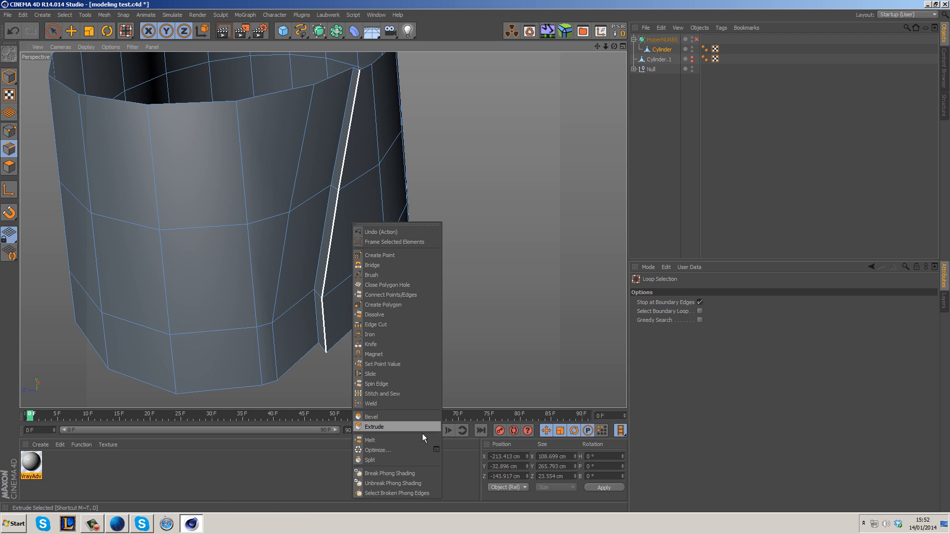
click(424, 429)
scroll(346, 138, up, 5)
drag(359, 139, 361, 140)
scroll(516, 125, down, 6)
alt+middle_drag(443, 195, 400, 248)
key(q)
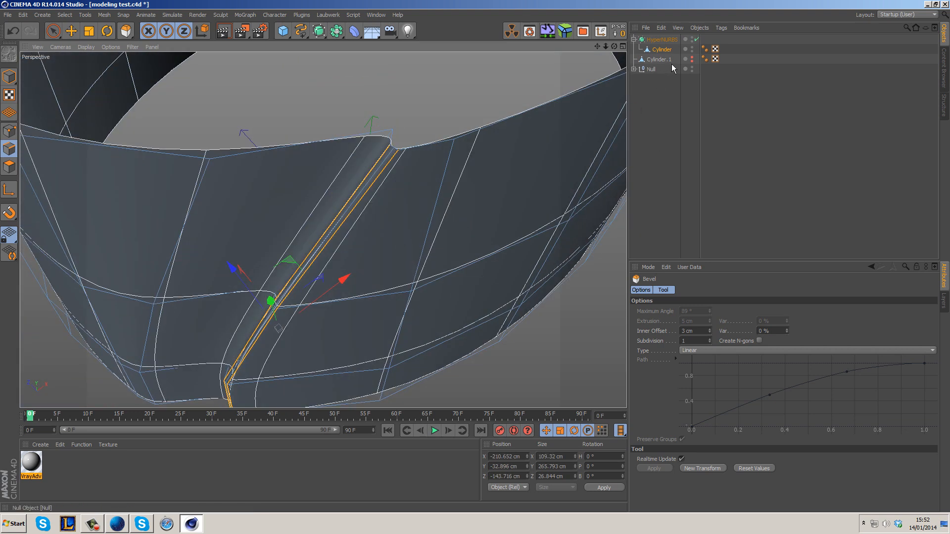
alt+drag(477, 241, 561, 201)
key(ctrl+z)
key(ctrl+z)
Bevel the groove's right edge loop with a 1.5 cm inner offset, then clear the edge selection.
right_click(513, 174)
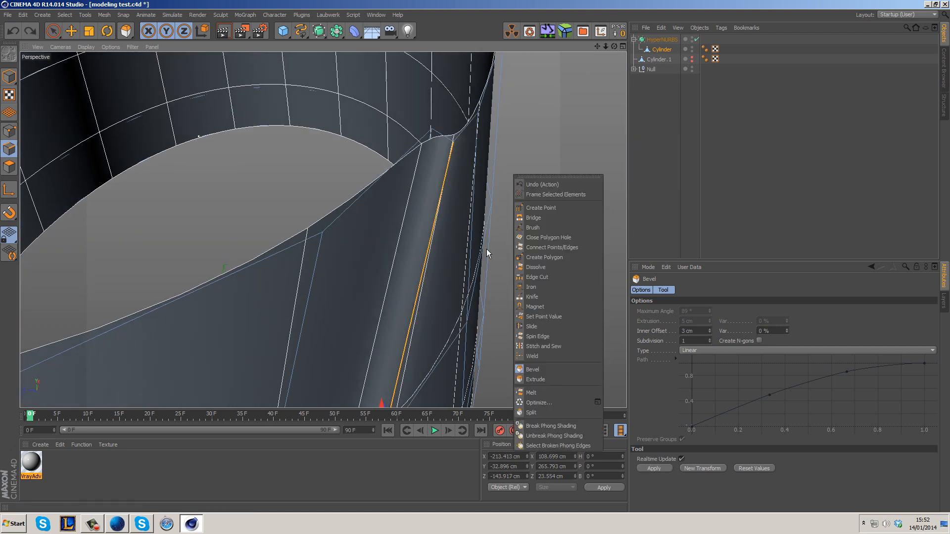
click(502, 210)
drag(510, 209, 511, 210)
key(q)
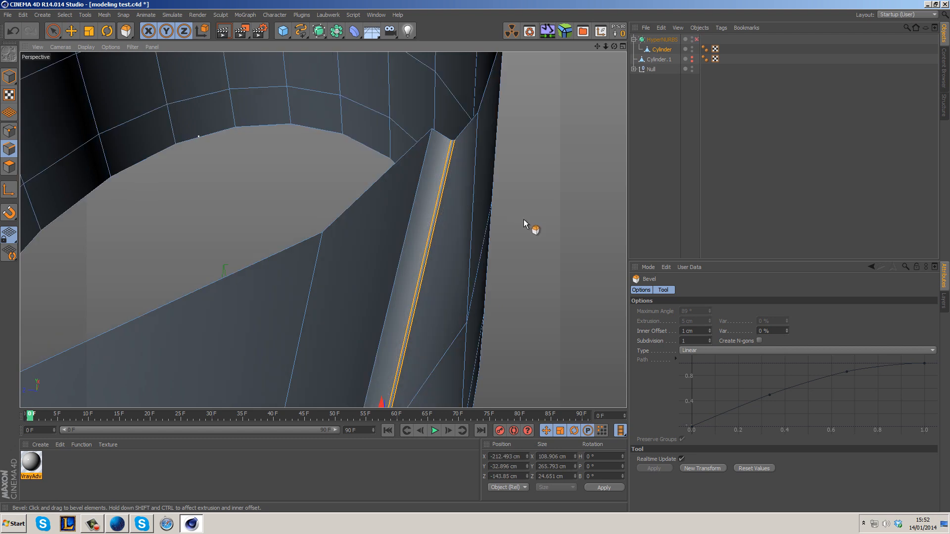
click(709, 329)
text(1.5)
key(Return)
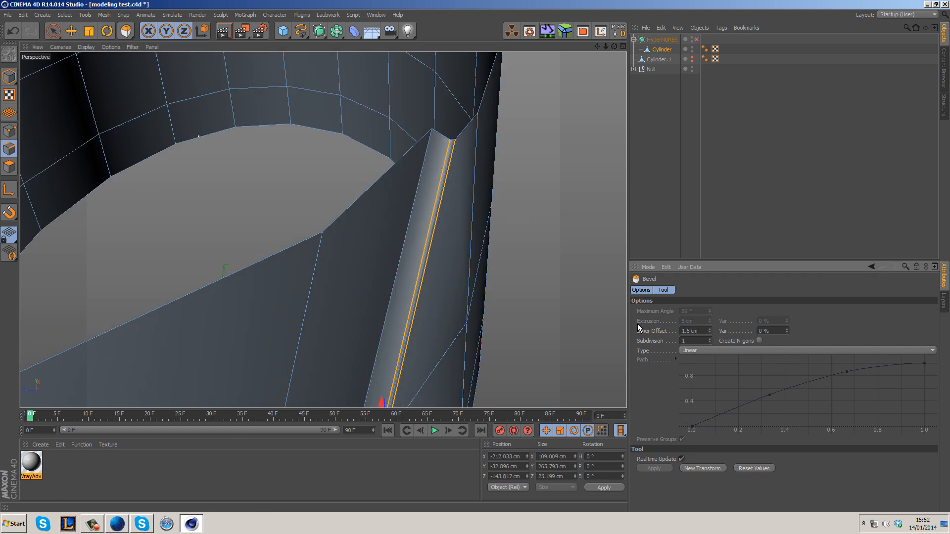
click(53, 31)
click(541, 147)
scroll(513, 349, down, 4)
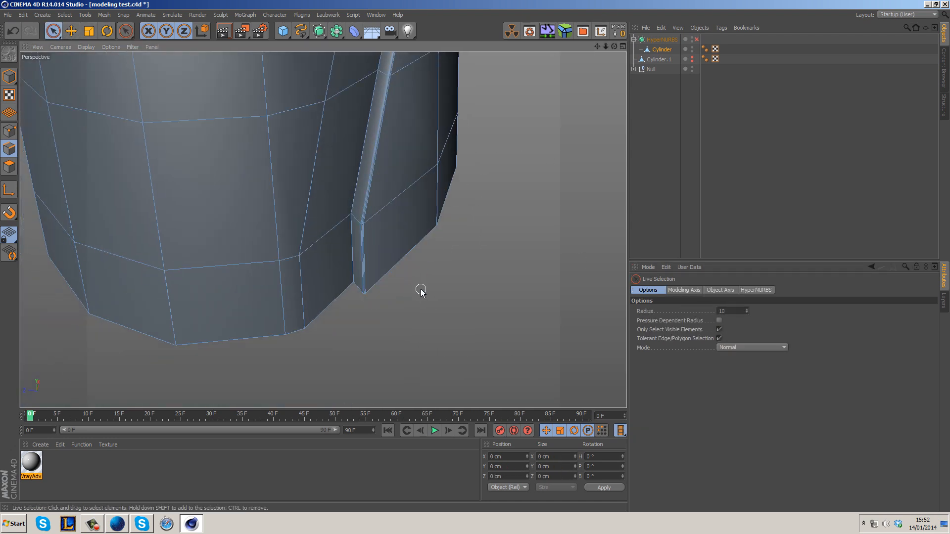
Try to bevel the groove's left edge loop with a 2 cm inner offset and check it with smoothing on.
scroll(425, 202, up, 2)
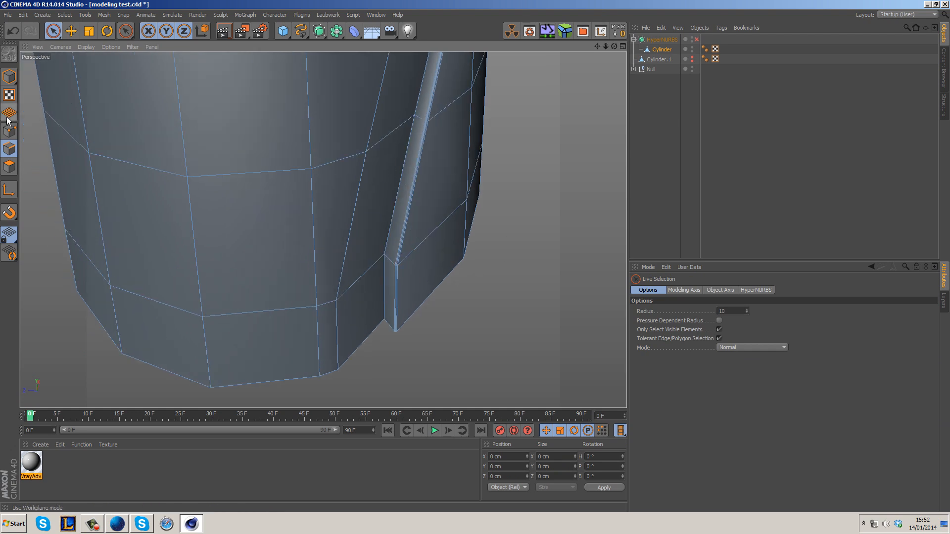
key(u)
key(l)
click(395, 214)
right_click(545, 181)
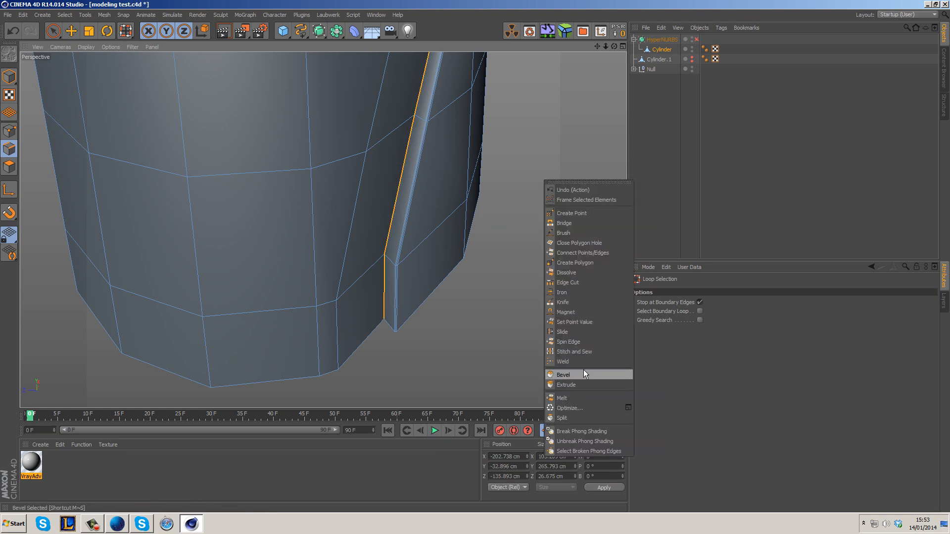
click(564, 374)
scroll(391, 313, up, 2)
drag(449, 323, 456, 324)
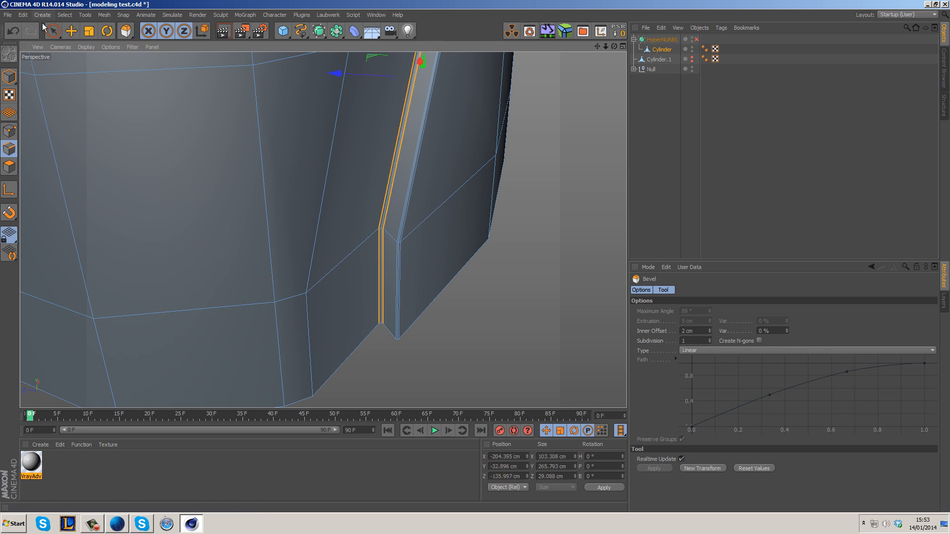
click(52, 36)
key(q)
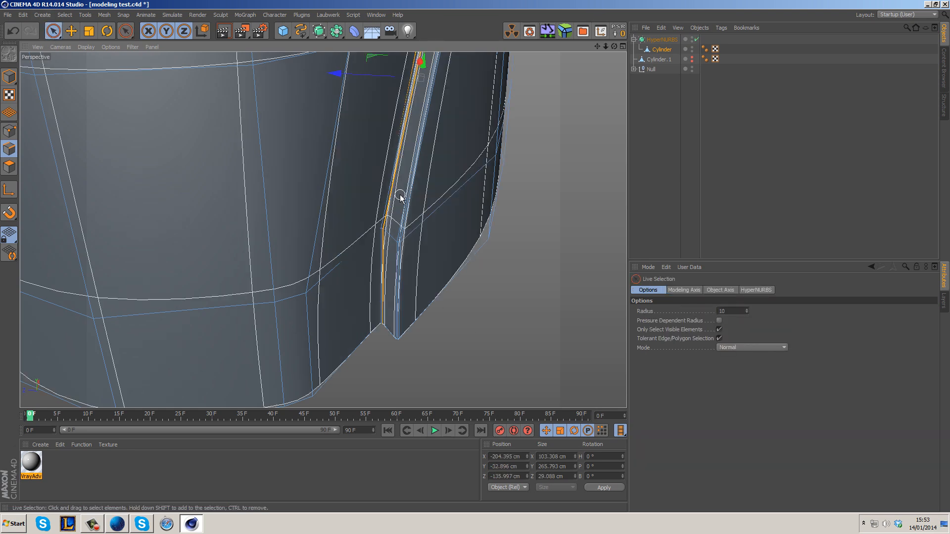
alt+drag(534, 126, 482, 201)
click(515, 235)
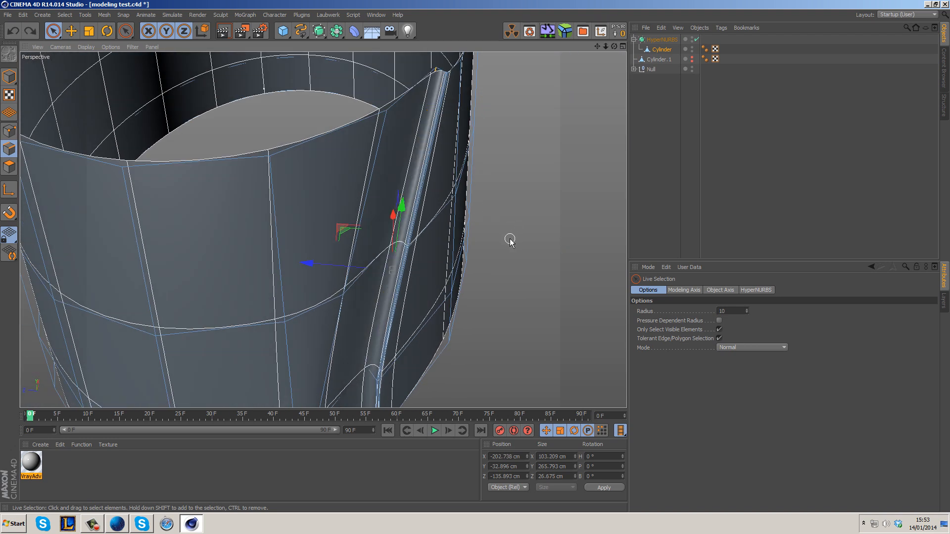
Try a wider bevel of about 8.4 cm inner offset on the groove's left edge loop.
right_click(505, 228)
click(544, 423)
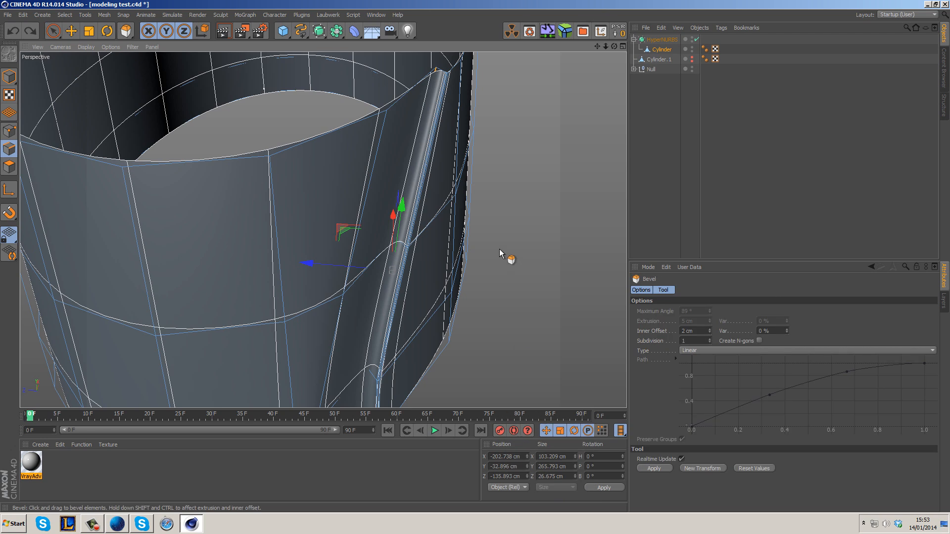
drag(507, 252, 542, 268)
key(q)
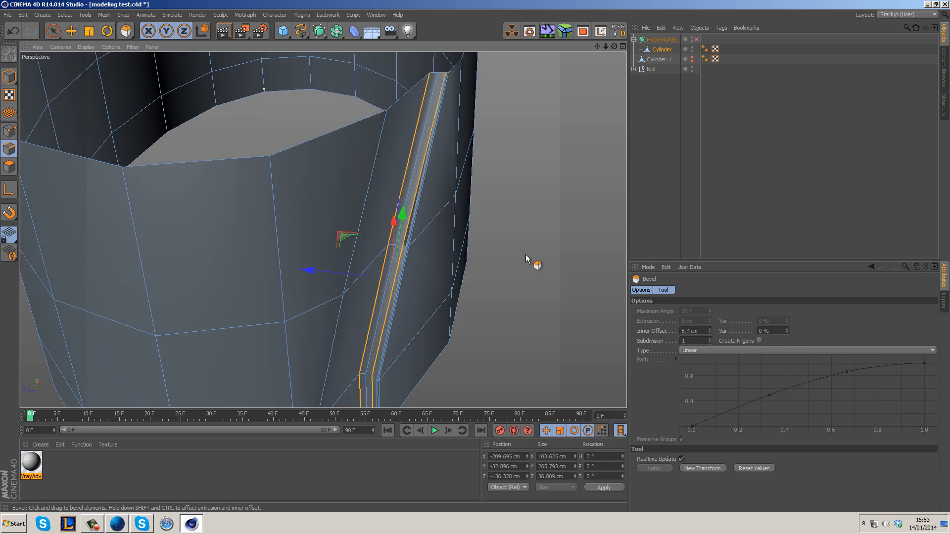
alt+drag(449, 89, 386, 253)
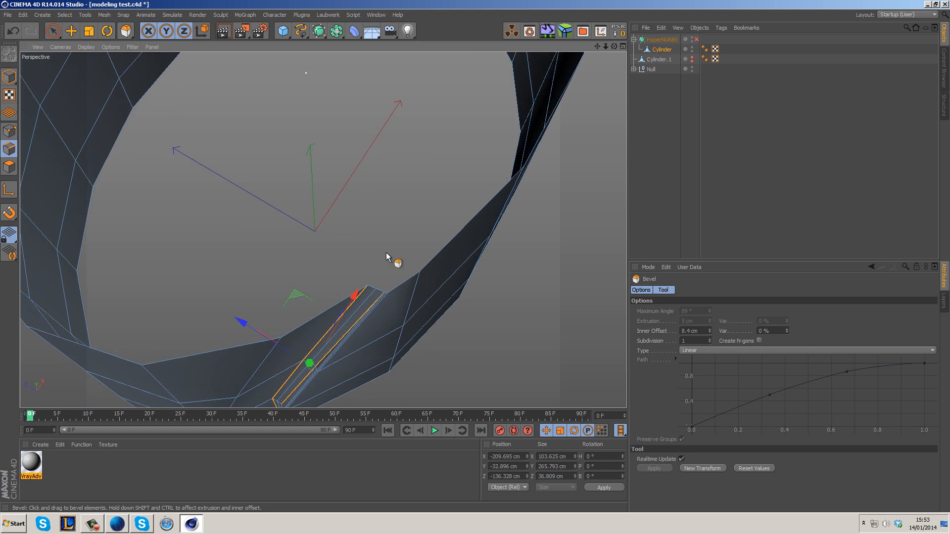
click(372, 294)
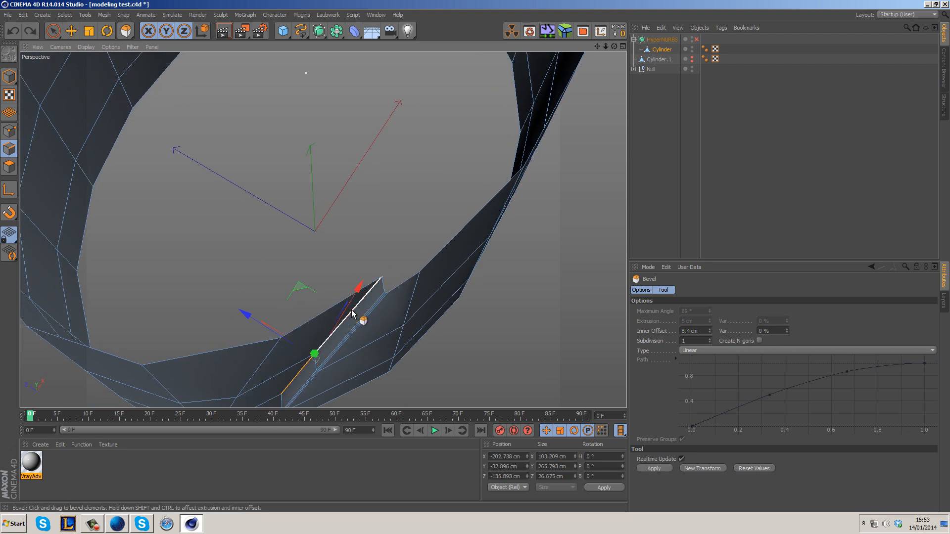
Cut lengthwise edge loops with the Knife in Loop mode just inside and just outside the groove's left edge.
alt+drag(504, 329, 526, 296)
alt+middle_drag(525, 293, 532, 287)
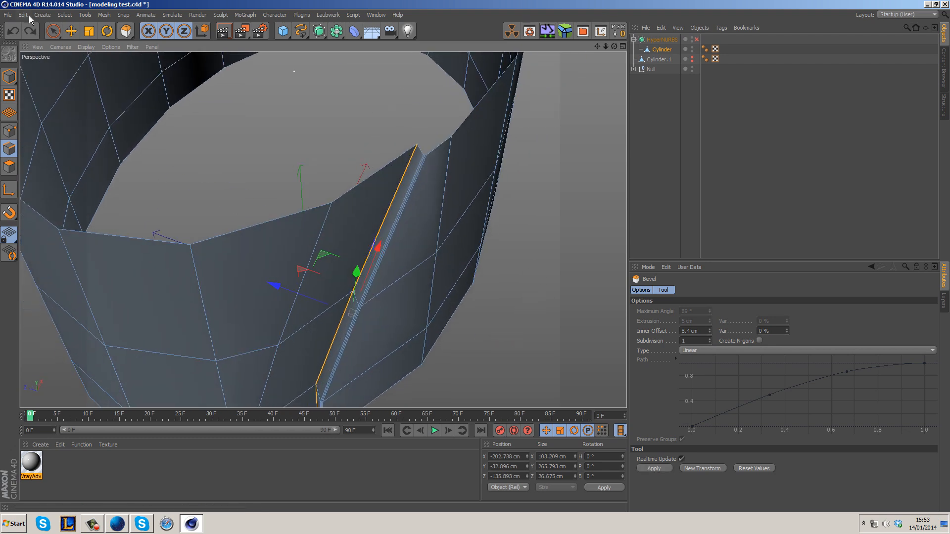
click(53, 31)
click(542, 211)
right_click(544, 212)
click(594, 332)
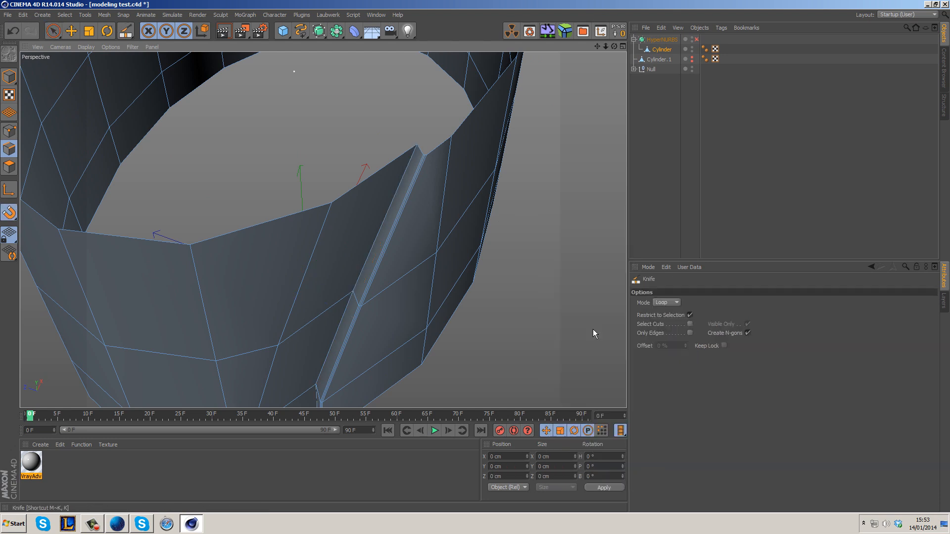
scroll(419, 147, up, 3)
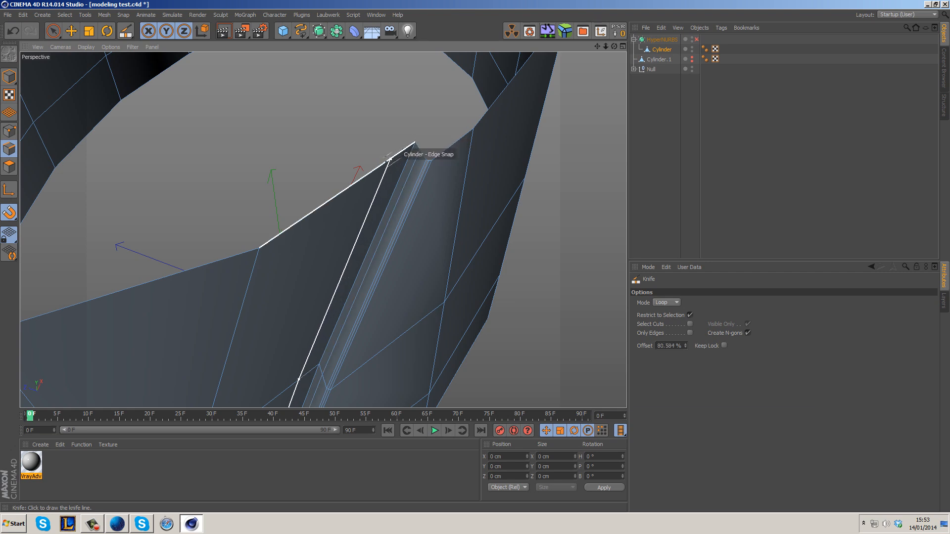
click(376, 170)
Compare the groove's shape down to its lower end with HyperNURBS smoothing on and off.
alt+middle_drag(303, 231, 435, 101)
alt+drag(422, 203, 432, 231)
alt+middle_drag(432, 231, 495, 169)
key(q)
alt+drag(486, 233, 455, 286)
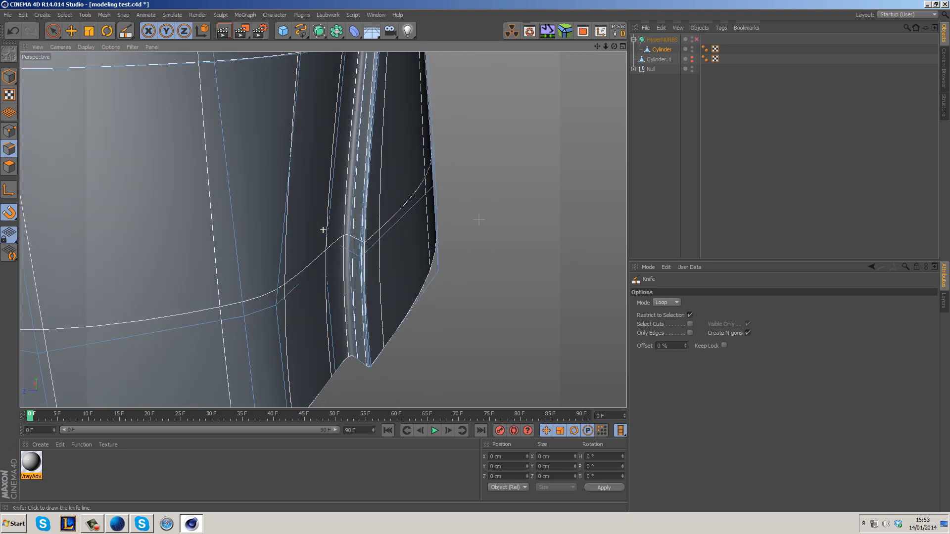
key(q)
Slide the points of the groove's inner edge loop sideways one by one, from the lower bend up to the upper rim.
click(53, 31)
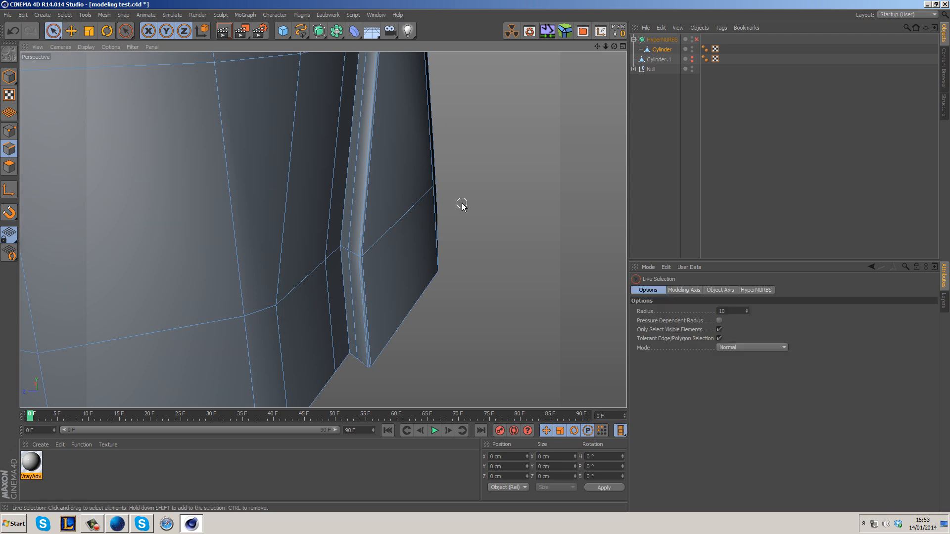
click(9, 131)
right_click(502, 213)
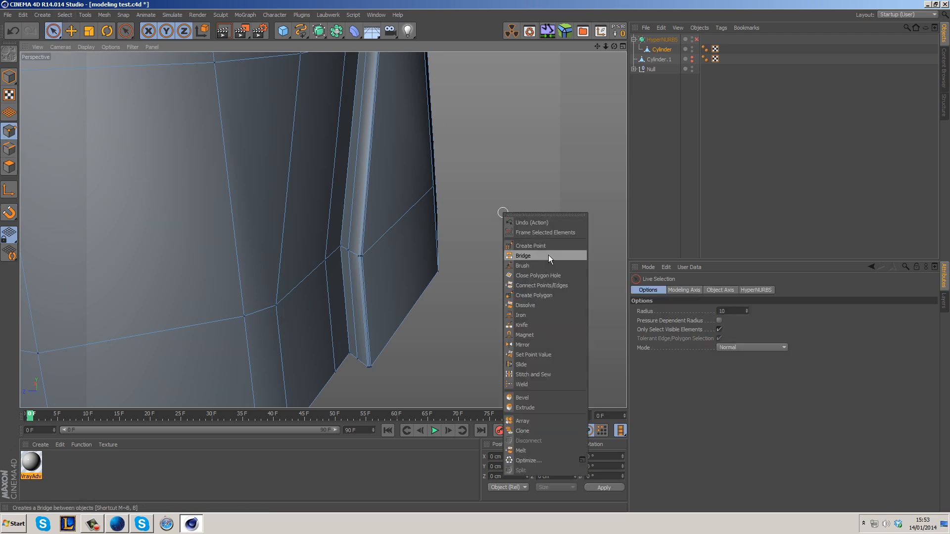
click(534, 364)
alt+drag(437, 288, 436, 265)
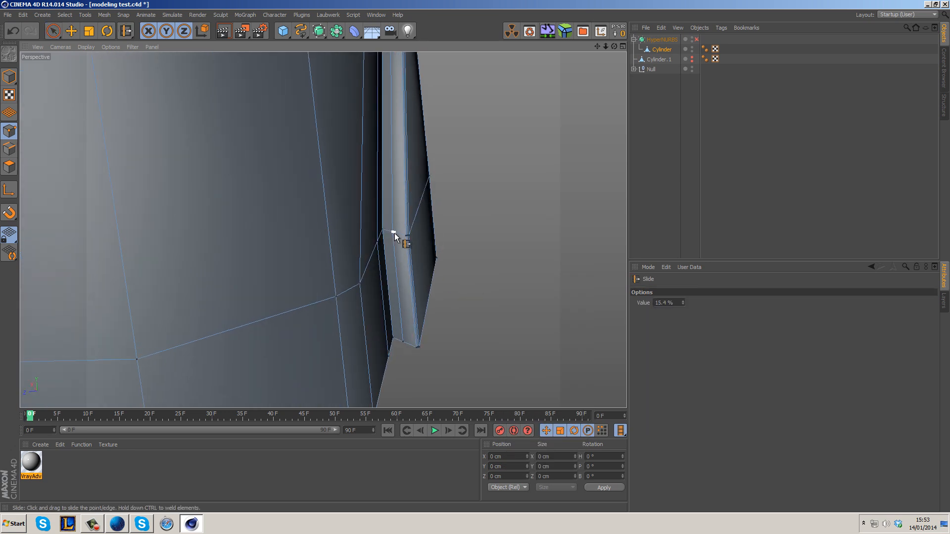
alt+drag(398, 233, 400, 262)
alt+middle_drag(479, 180, 485, 259)
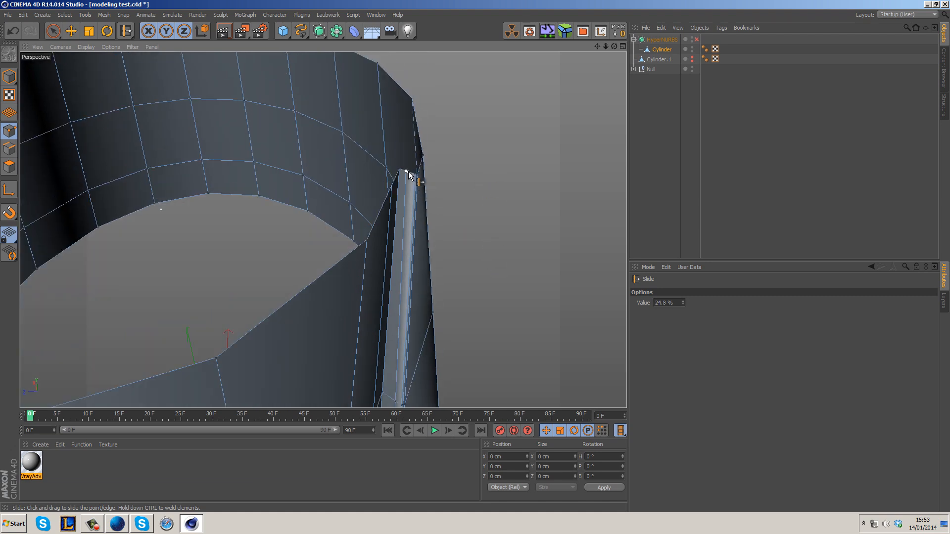
drag(409, 173, 483, 216)
alt+middle_drag(483, 216, 409, 143)
alt+drag(405, 242, 450, 211)
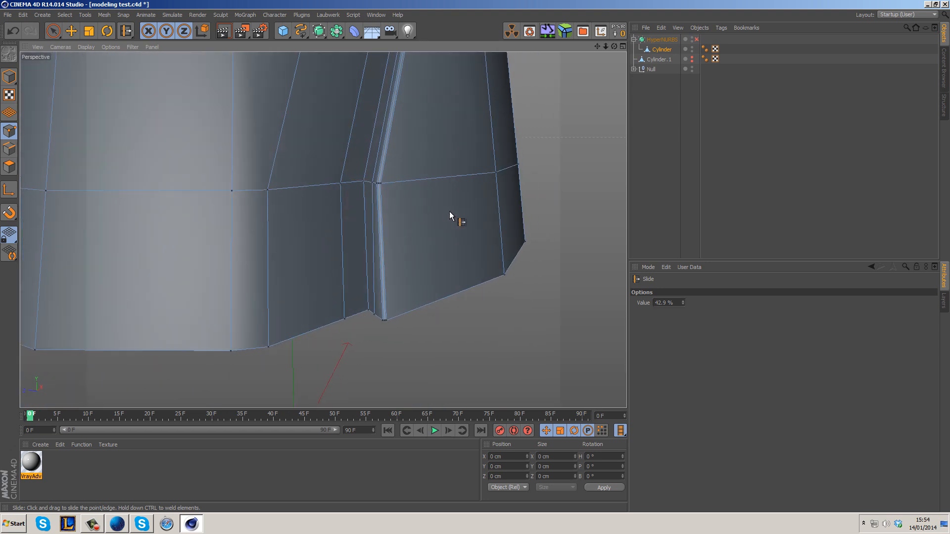
Cut a horizontal edge loop around the body just below the groove's lower bend with the Knife in Loop mode, at about 27.6% offset.
click(55, 31)
middle_click(361, 249)
middle_click(510, 338)
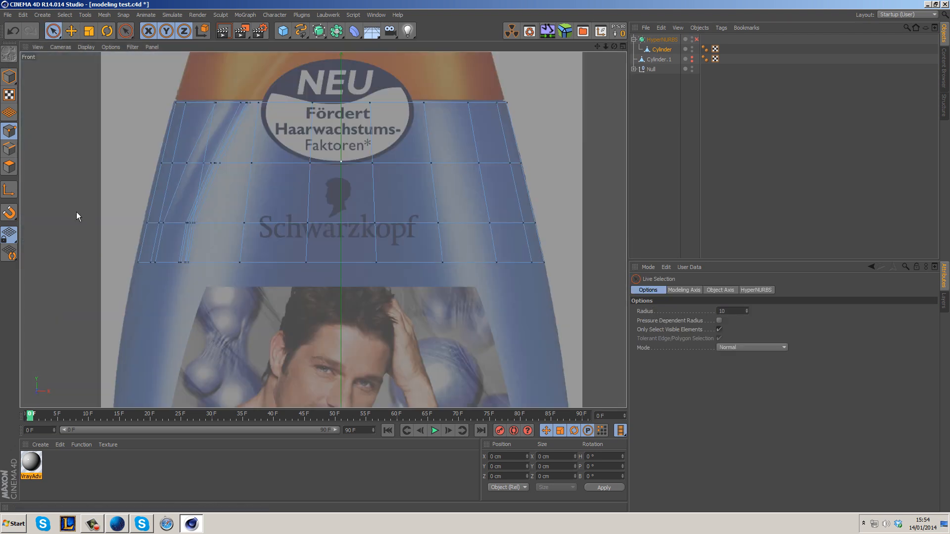
click(9, 149)
right_click(85, 184)
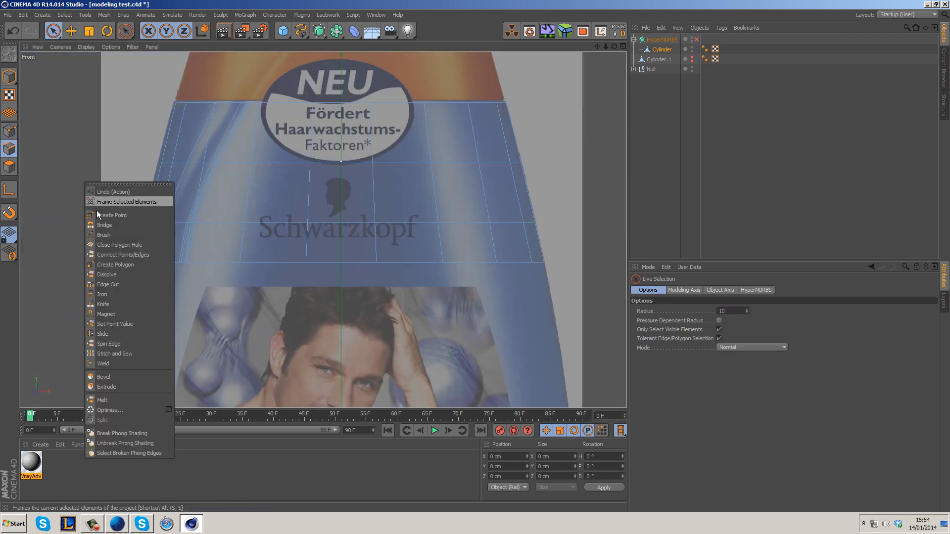
click(115, 304)
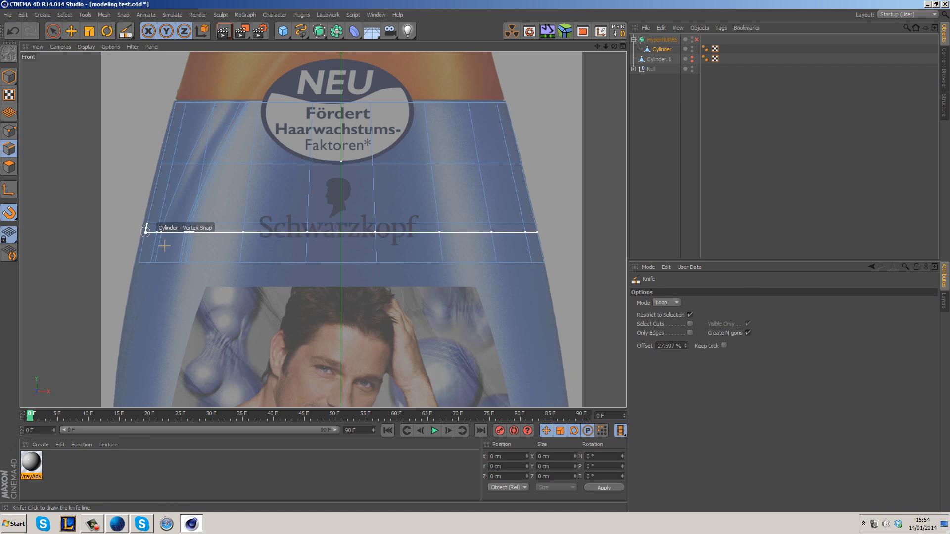
click(53, 31)
middle_click(123, 227)
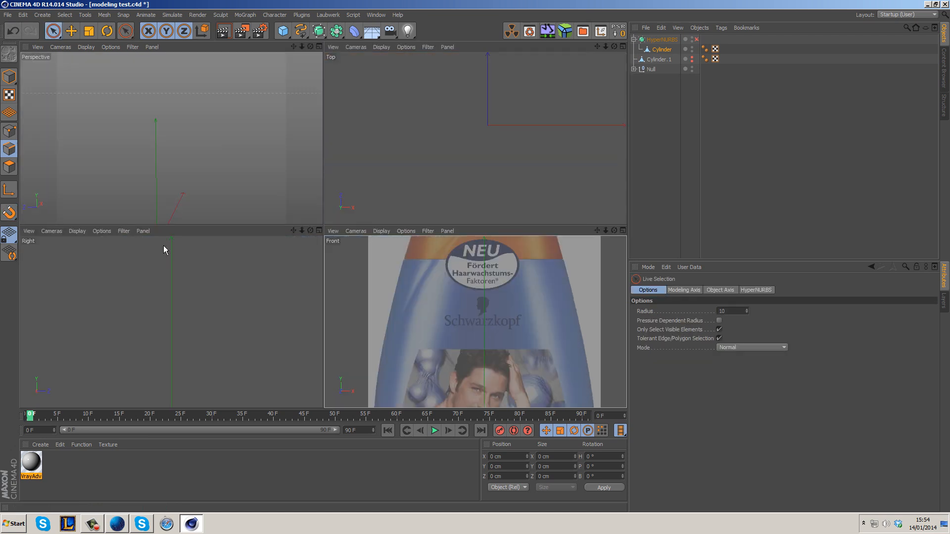
middle_click(440, 334)
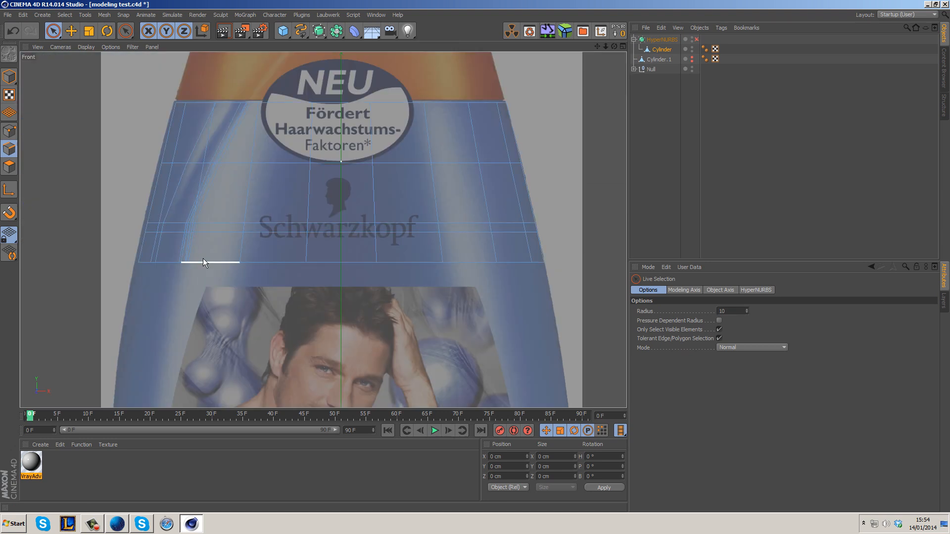
middle_click(179, 223)
middle_click(212, 165)
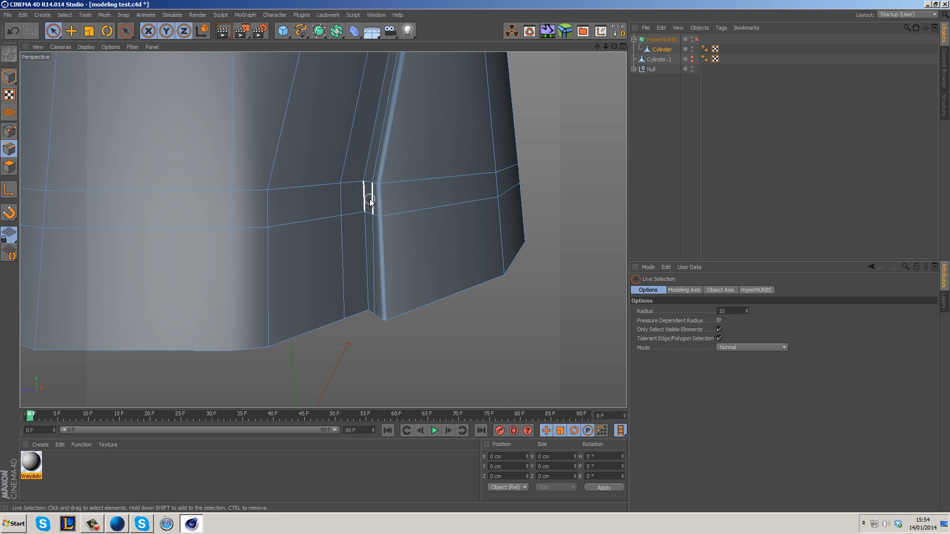
Merge the new loop's closely spaced points into a single point on each side of the groove with Stitch and Sew.
scroll(396, 151, down, 3)
alt+middle_drag(424, 125, 415, 250)
mouse_move(415, 251)
alt+mouse_down()
mouse_move(439, 254)
mouse_move(418, 257)
mouse_move(432, 254)
mouse_move(421, 250)
alt+mouse_up()
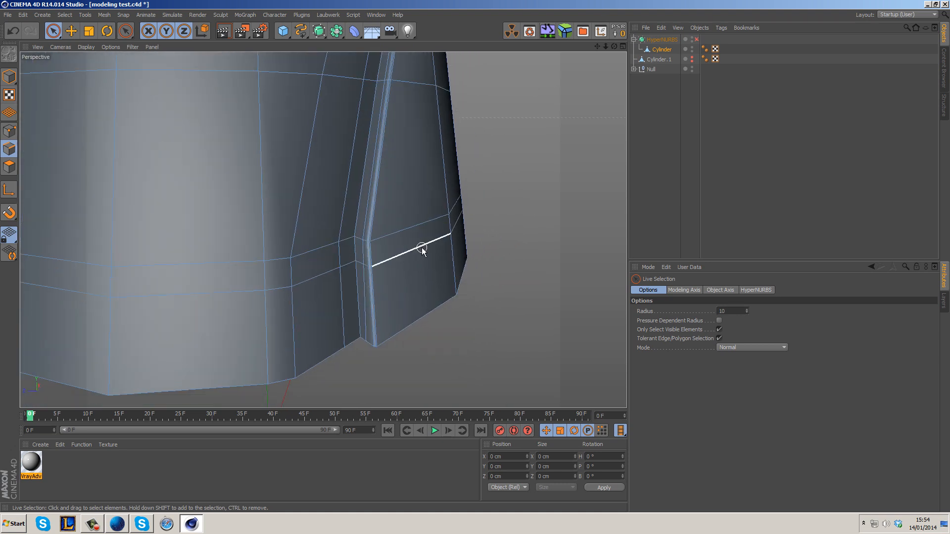
scroll(401, 244, up, 2)
scroll(331, 271, up, 2)
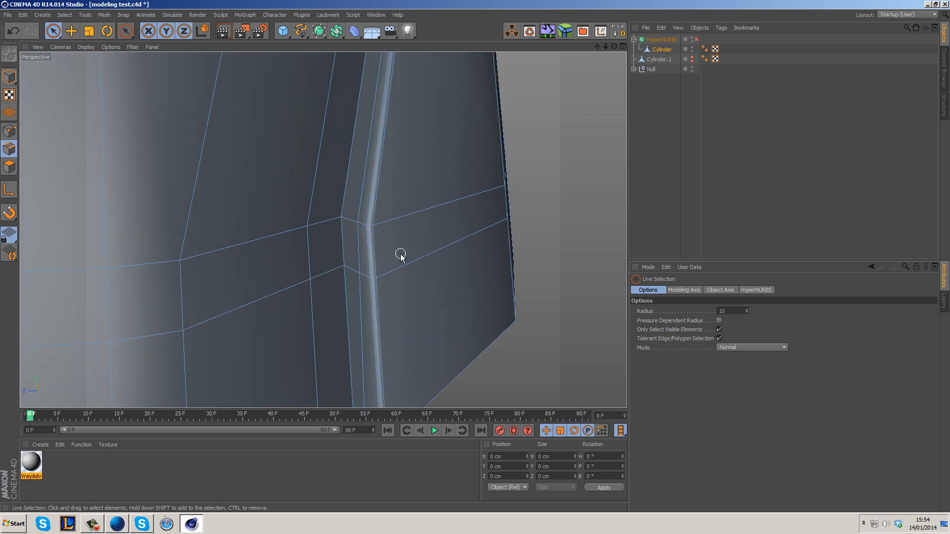
scroll(414, 252, up, 2)
click(9, 131)
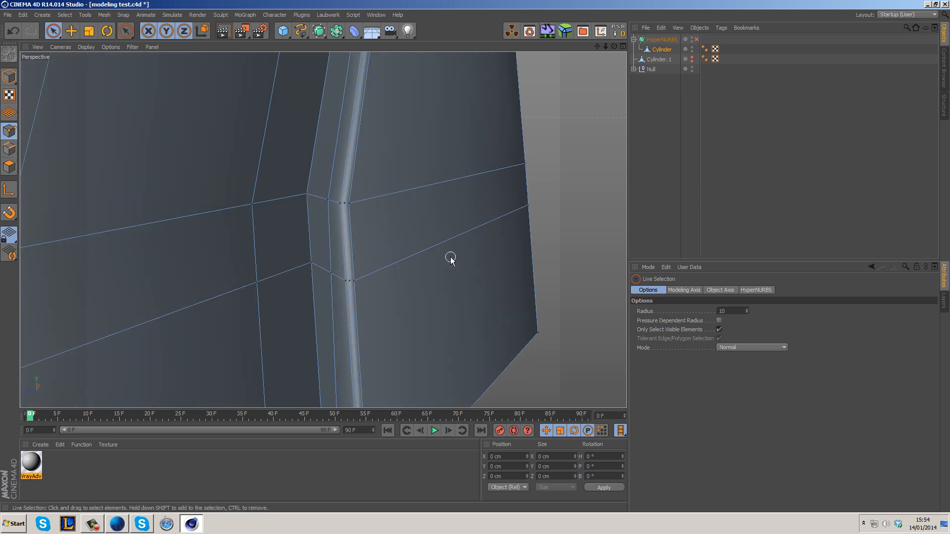
right_click(429, 225)
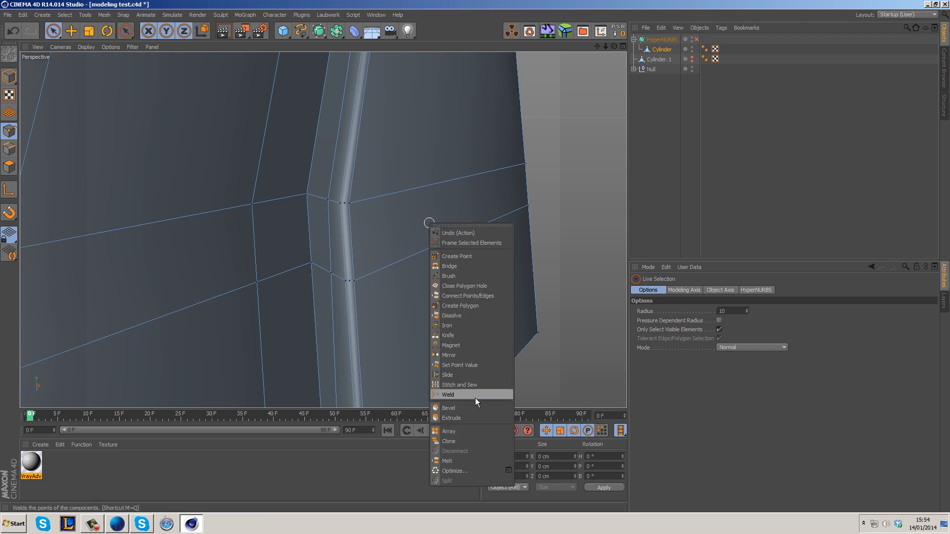
click(464, 386)
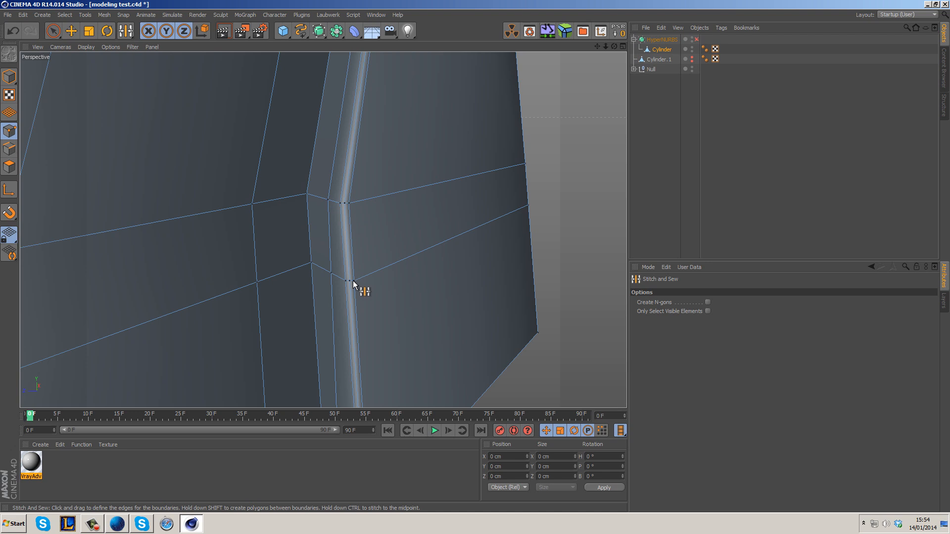
drag(354, 282, 320, 268)
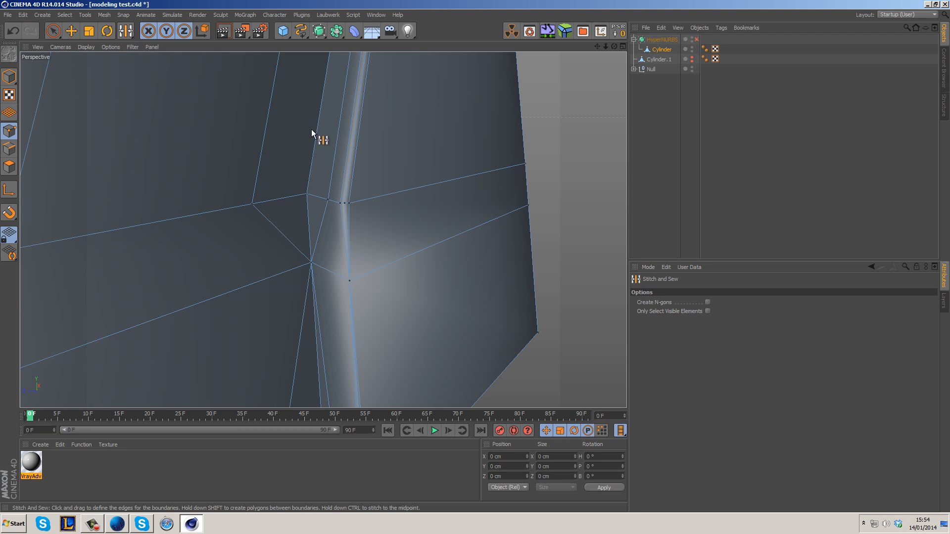
click(53, 32)
Slide the point left of the groove at the bend toward the groove's left edge by about 17.4%.
right_click(549, 187)
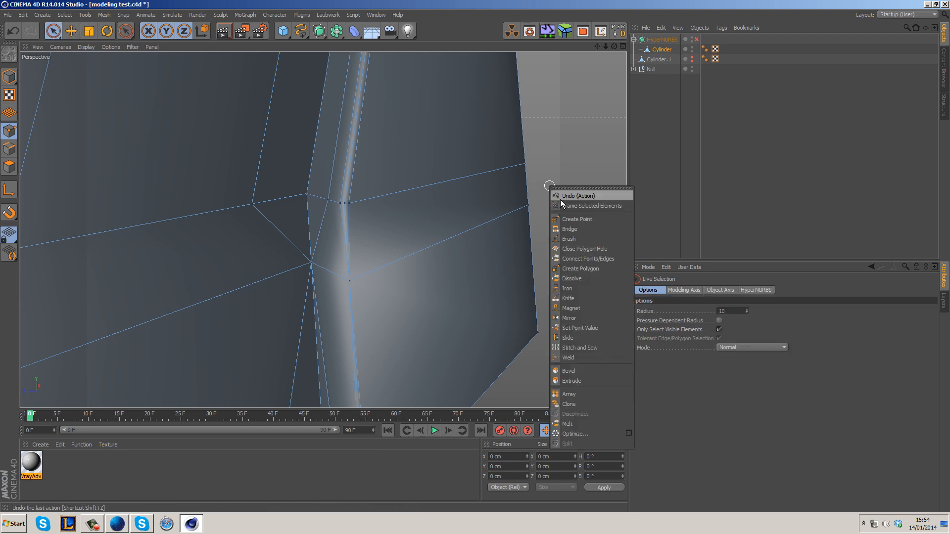
click(594, 338)
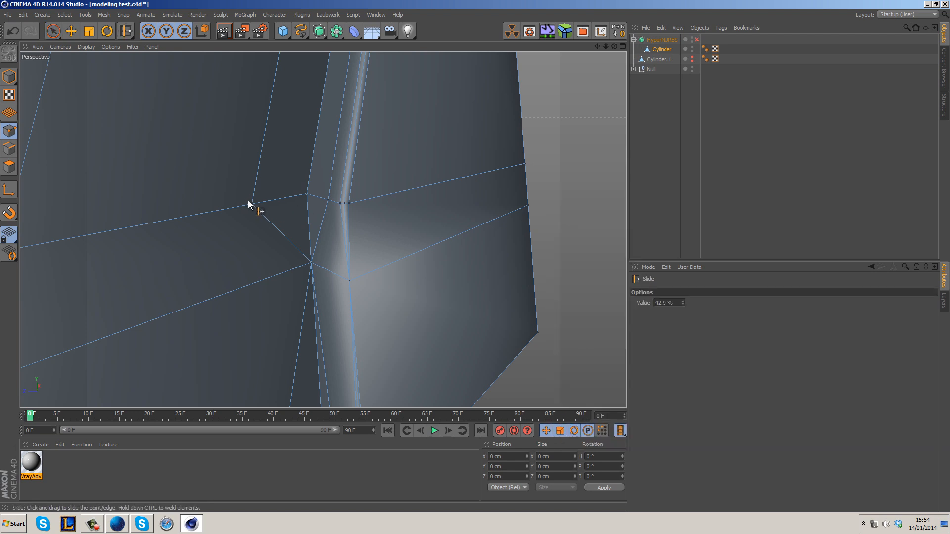
drag(254, 204, 285, 201)
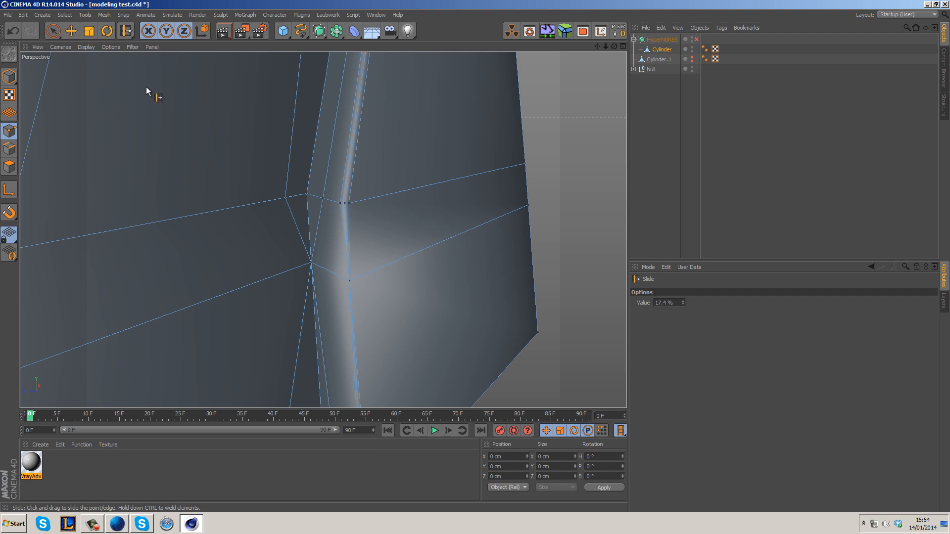
click(53, 30)
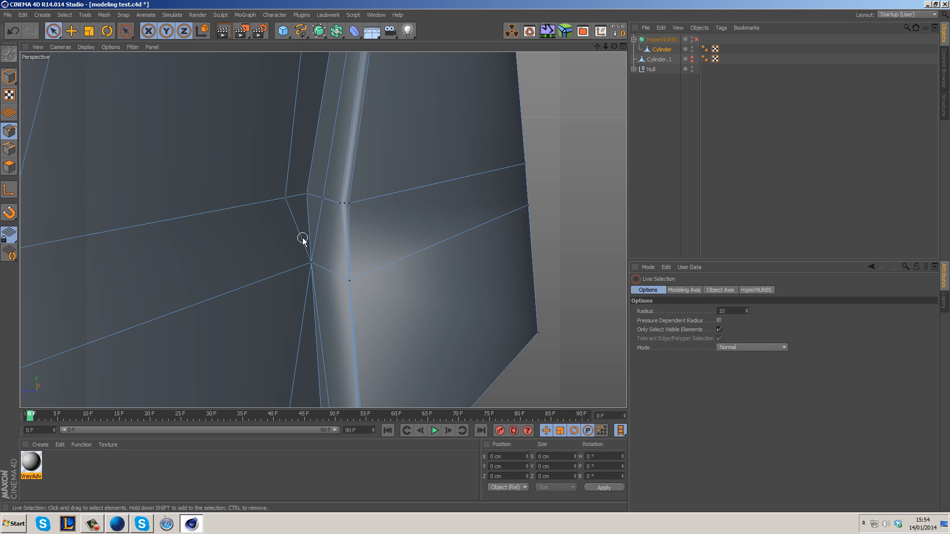
Dissolve the two short vertical edges along the groove's sides between the bend row and the new loop below it.
click(10, 149)
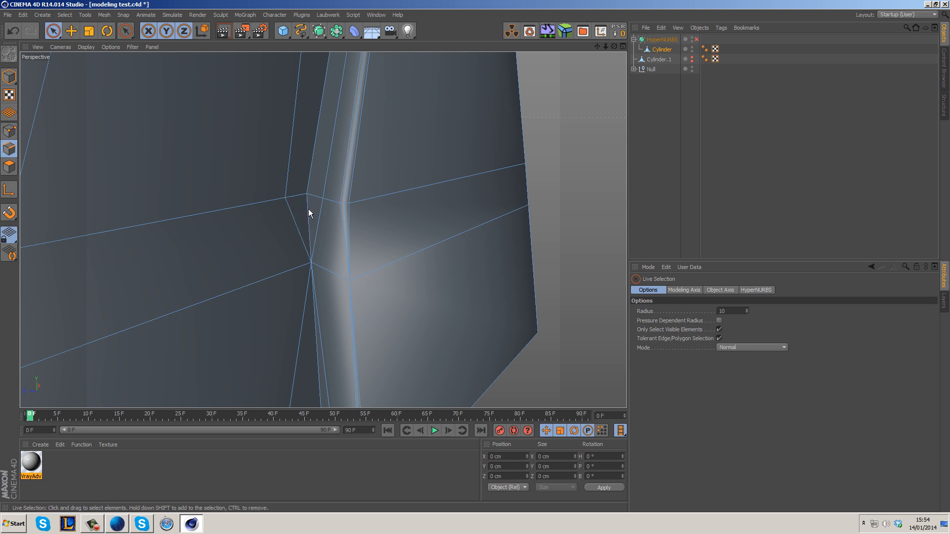
click(307, 206)
scroll(364, 226, up, 3)
shift+click(335, 211)
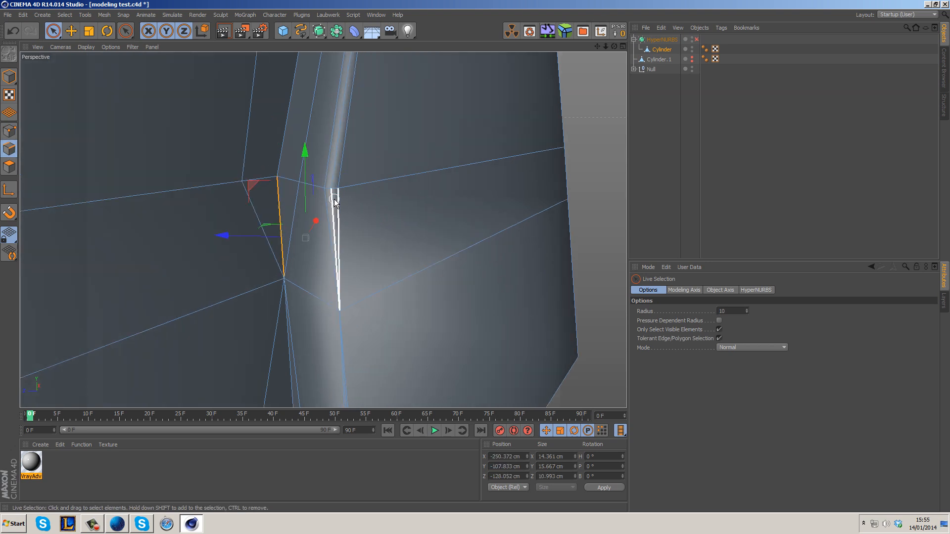
right_click(459, 217)
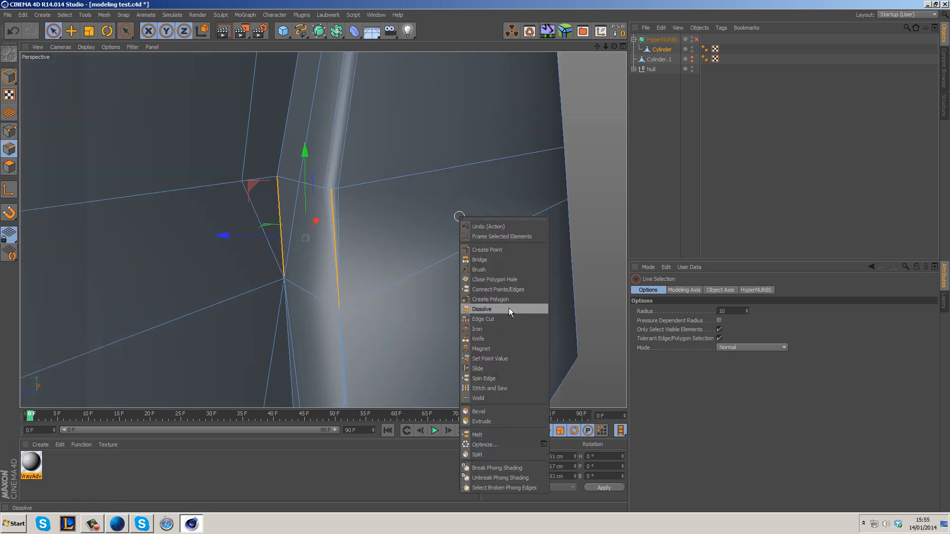
click(510, 311)
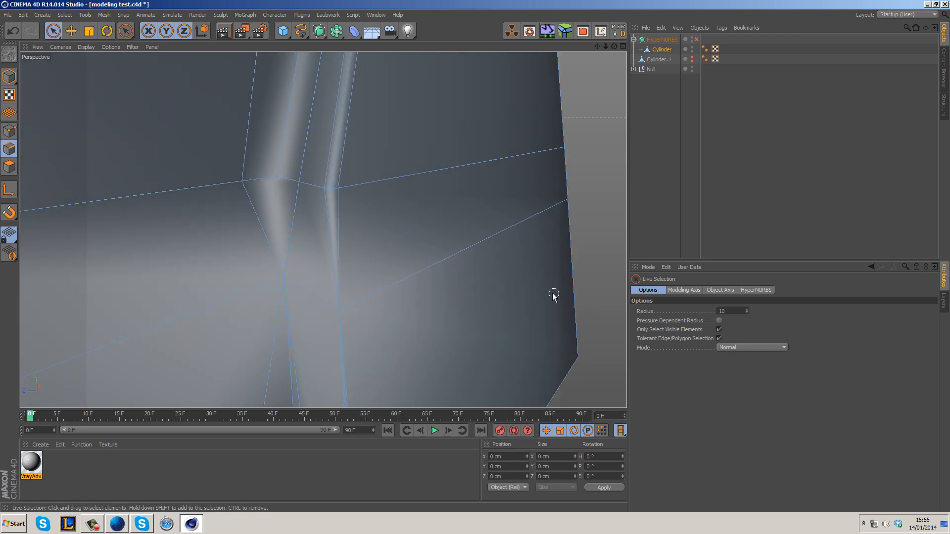
Set the phong angle of the Cylinder's Phong tag to 0° and reselect the Cylinder.
alt+drag(594, 313, 365, 240)
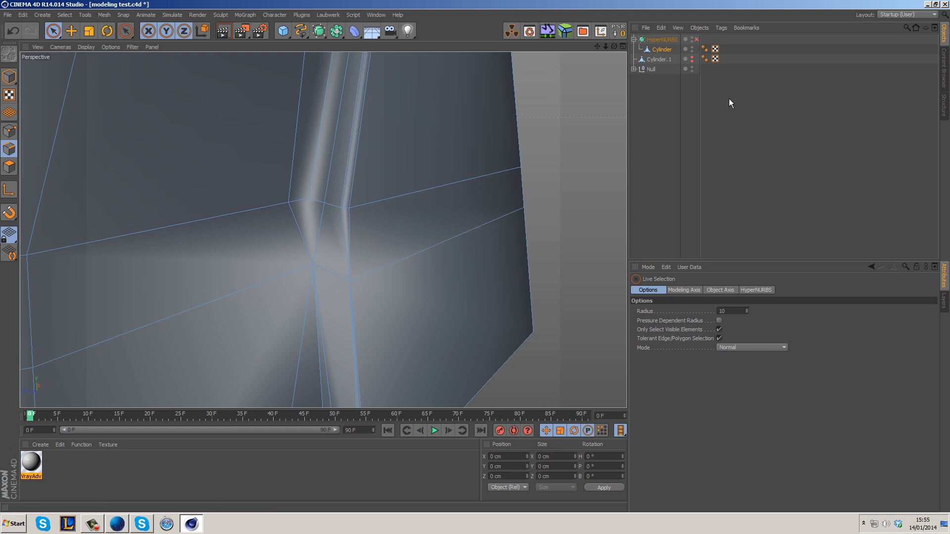
click(704, 48)
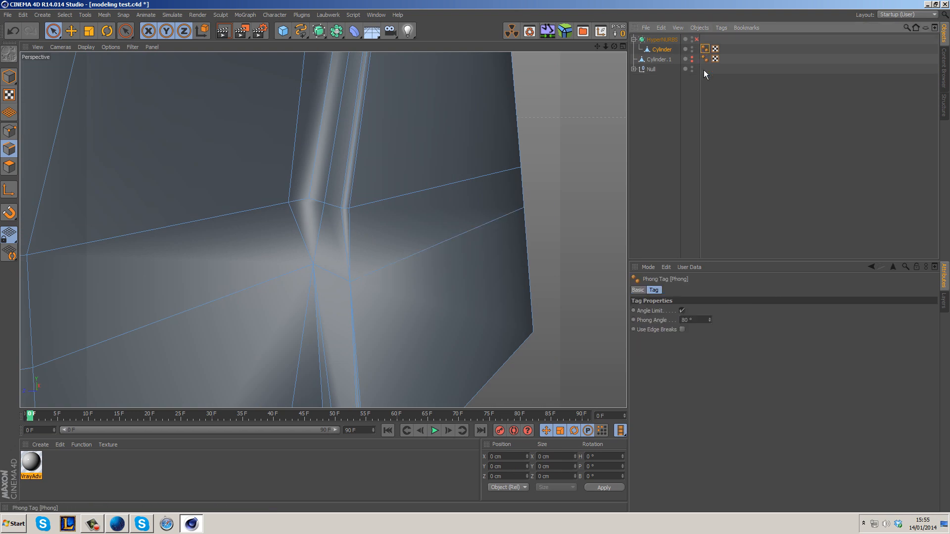
click(690, 320)
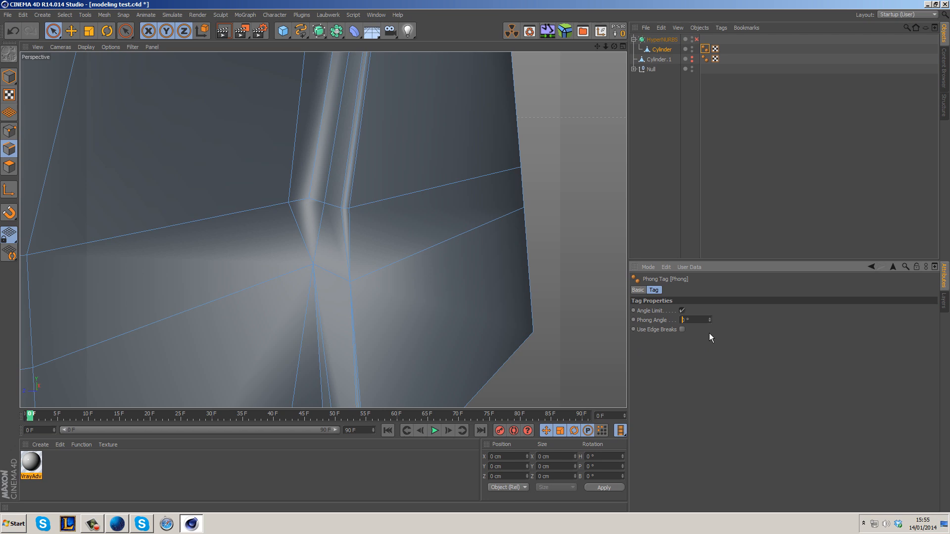
key(Return)
click(669, 50)
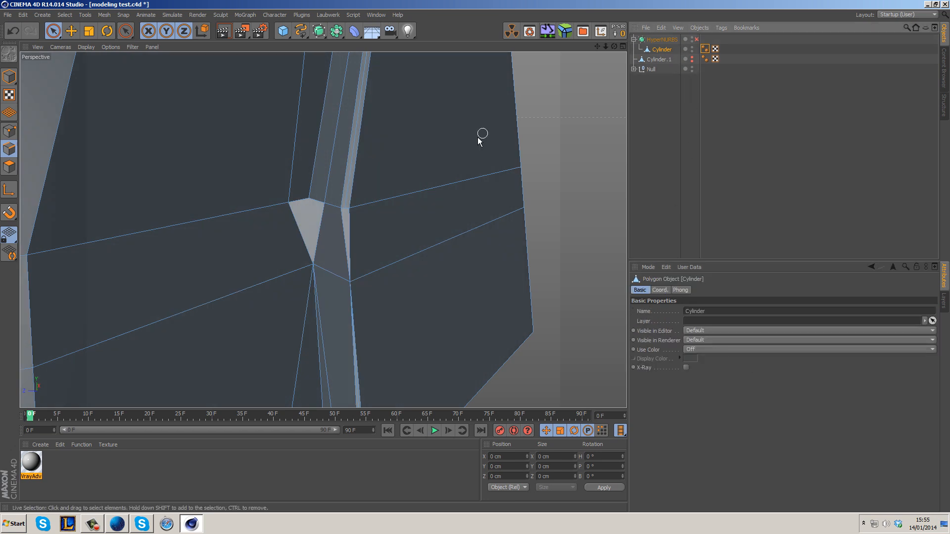
Merge the extra bottom-rim points into the groove's left and right corner points with Stitch and Sew.
alt+drag(463, 267, 463, 288)
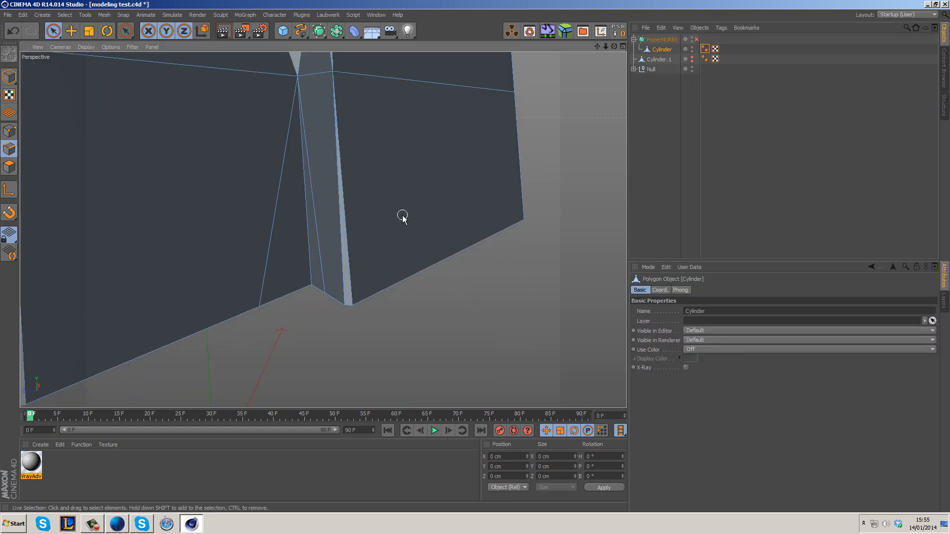
right_click(461, 273)
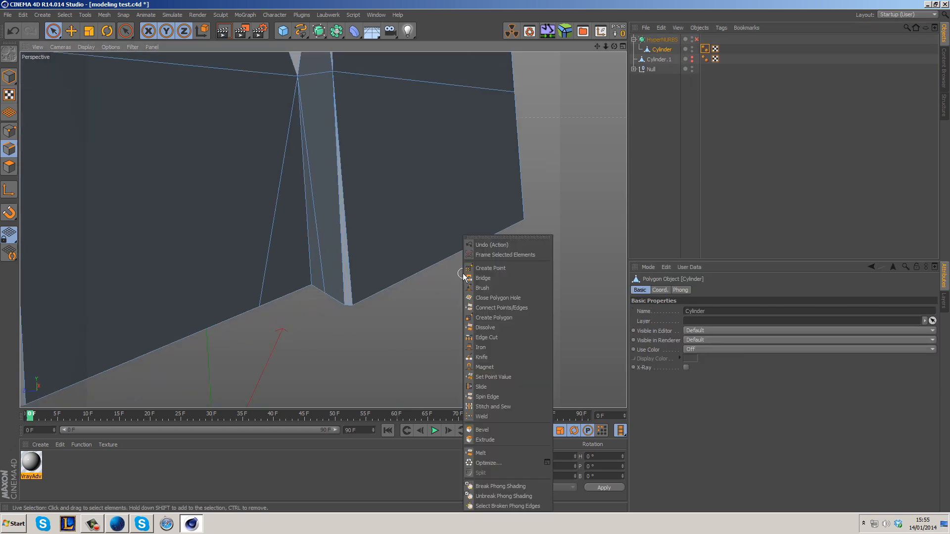
click(497, 406)
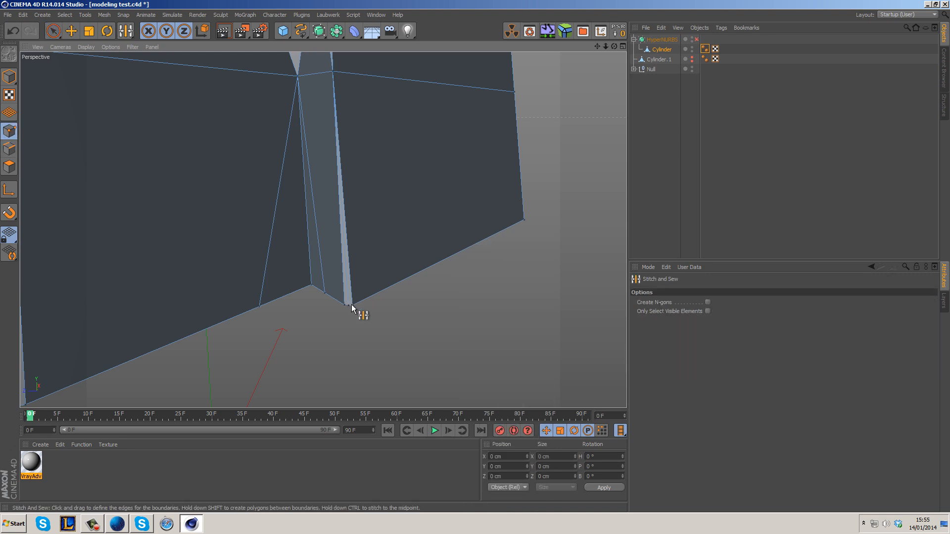
drag(345, 305, 352, 309)
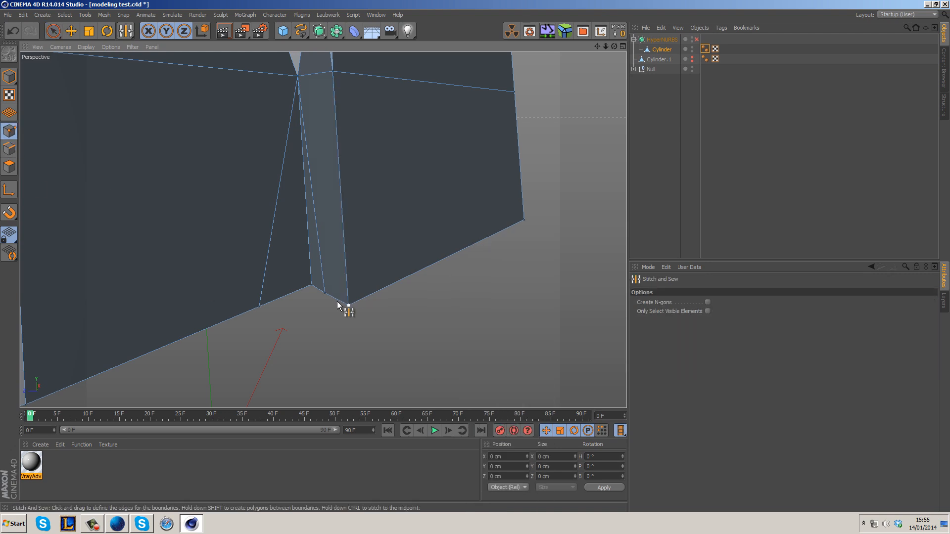
drag(270, 302, 308, 293)
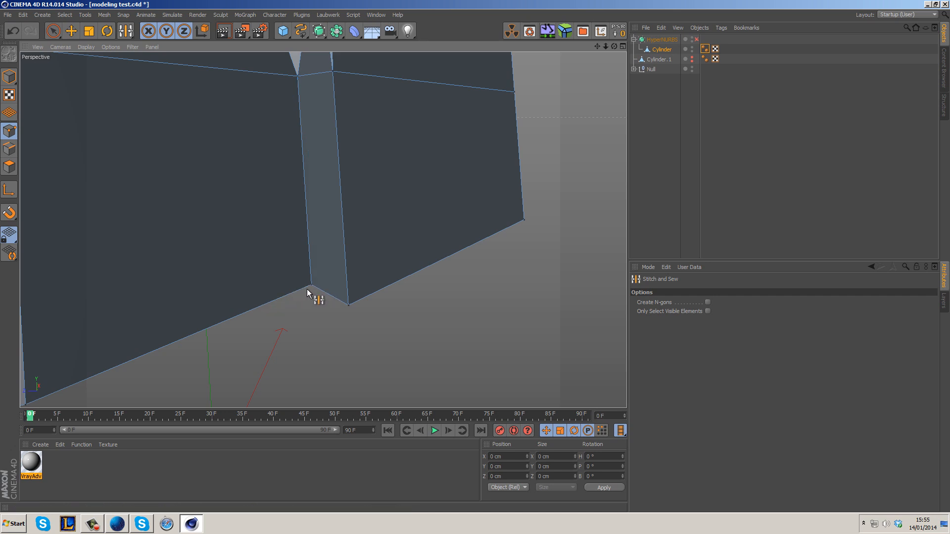
alt+drag(376, 173, 440, 244)
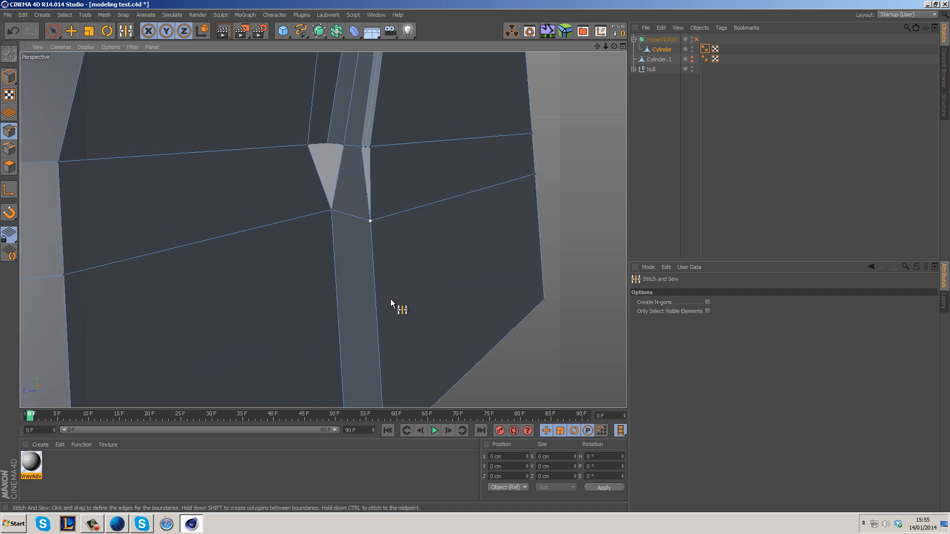
Slide the points on both sides of the groove at the bend row slightly along their edges, the left outer point by about 1.7%.
alt+drag(394, 164, 381, 257)
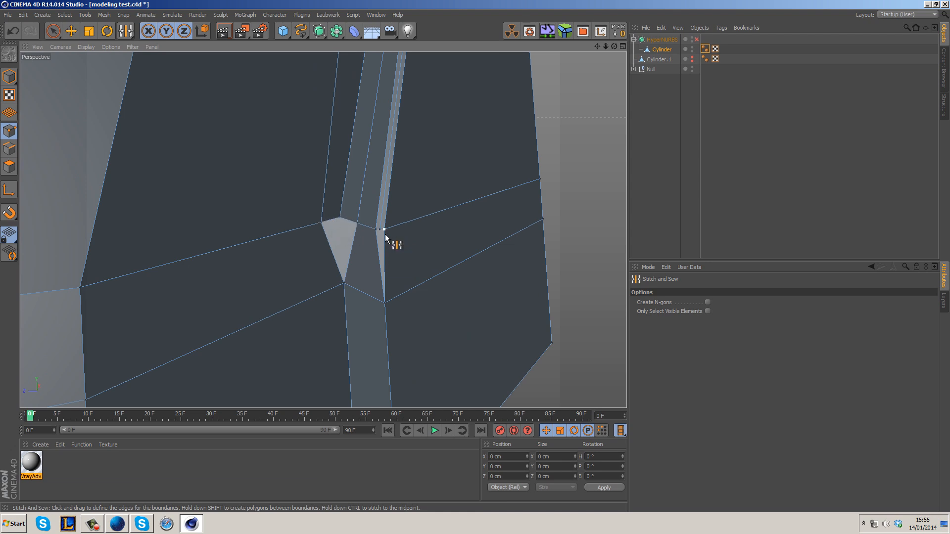
right_click(275, 196)
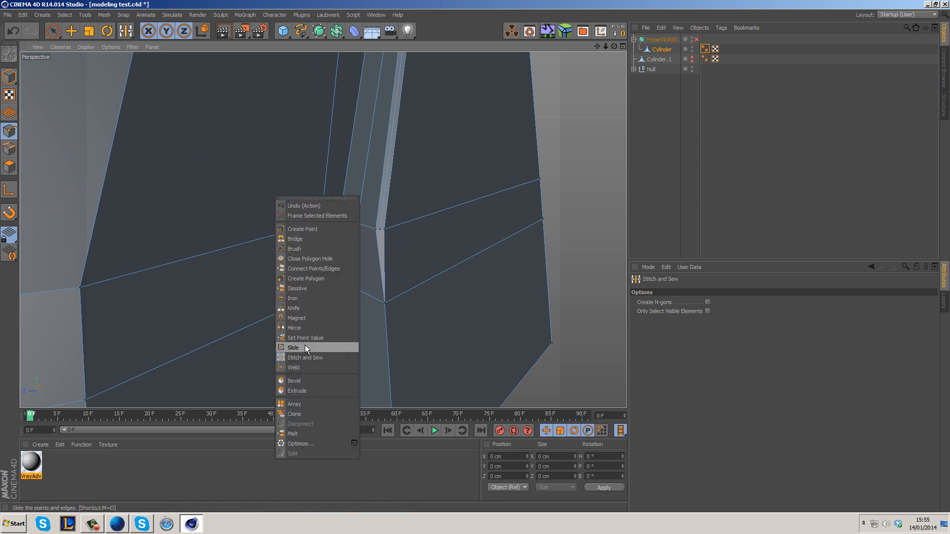
click(305, 344)
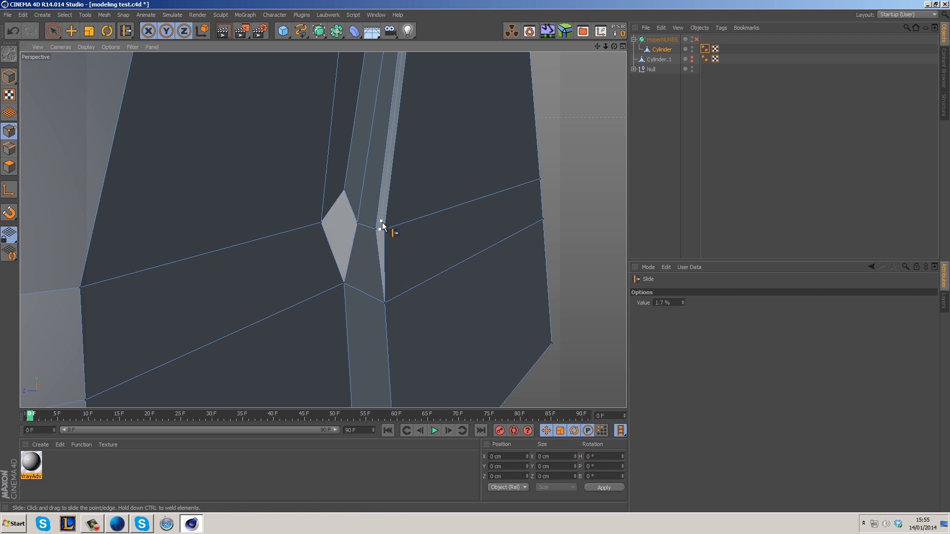
drag(385, 229, 377, 230)
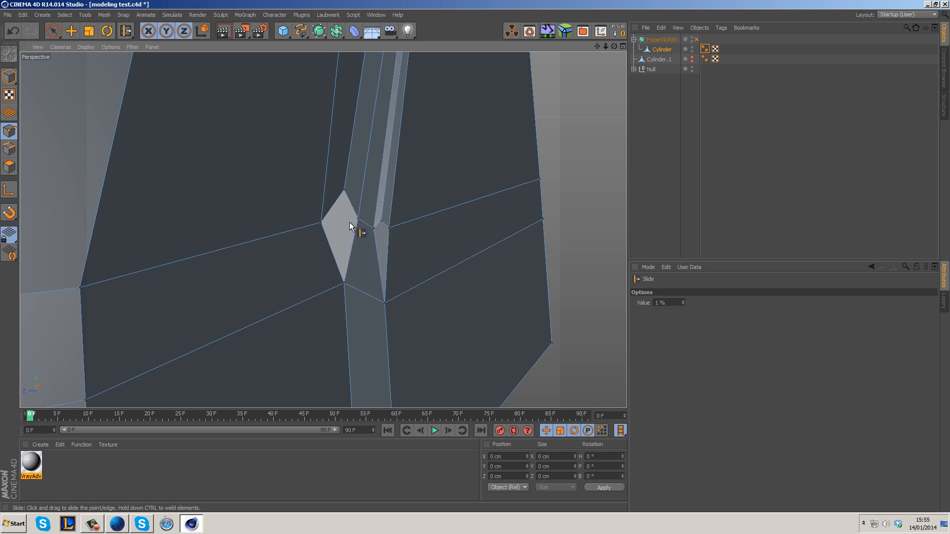
drag(321, 219, 330, 218)
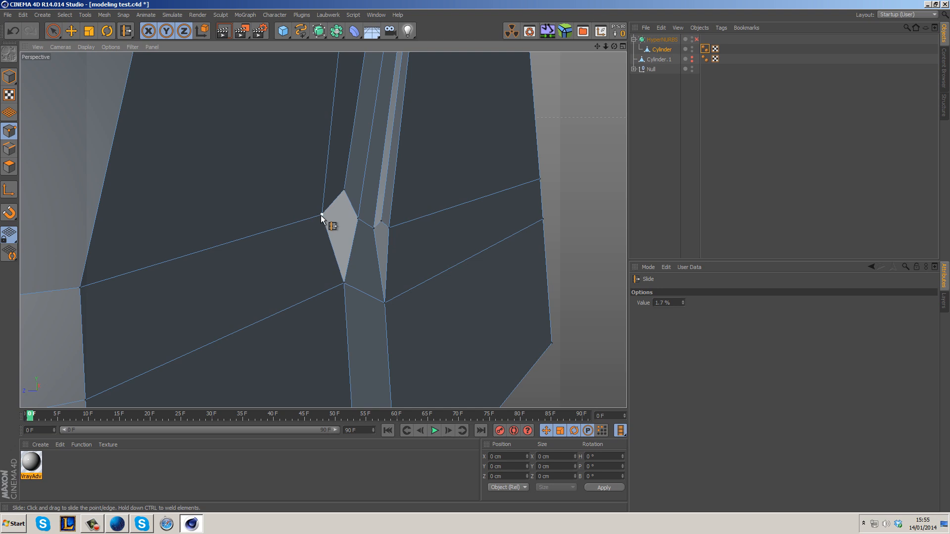
Switch the Cylinder back to model mode with Live Selection active and turn the HyperNURBS smoothing on.
click(652, 148)
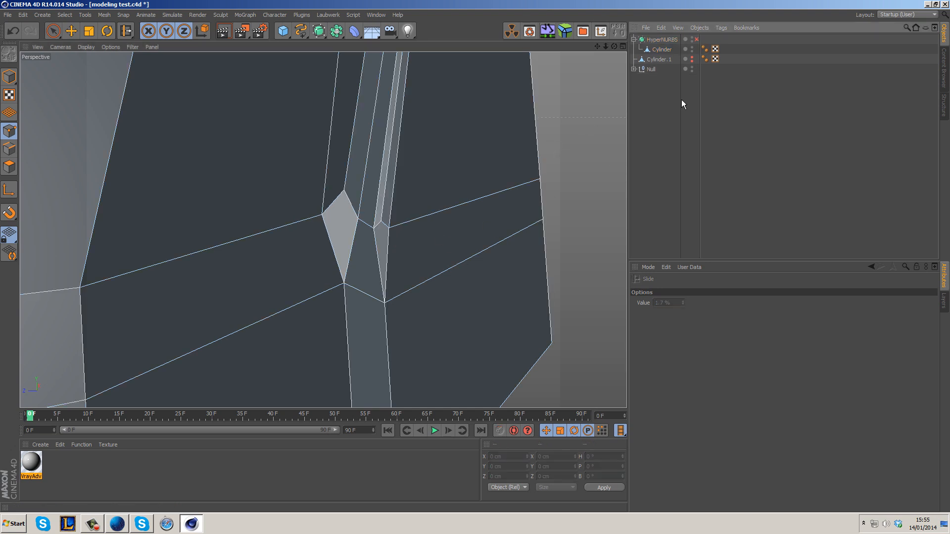
click(664, 51)
alt+middle_drag(512, 133, 483, 273)
alt+right_drag(484, 272, 473, 254)
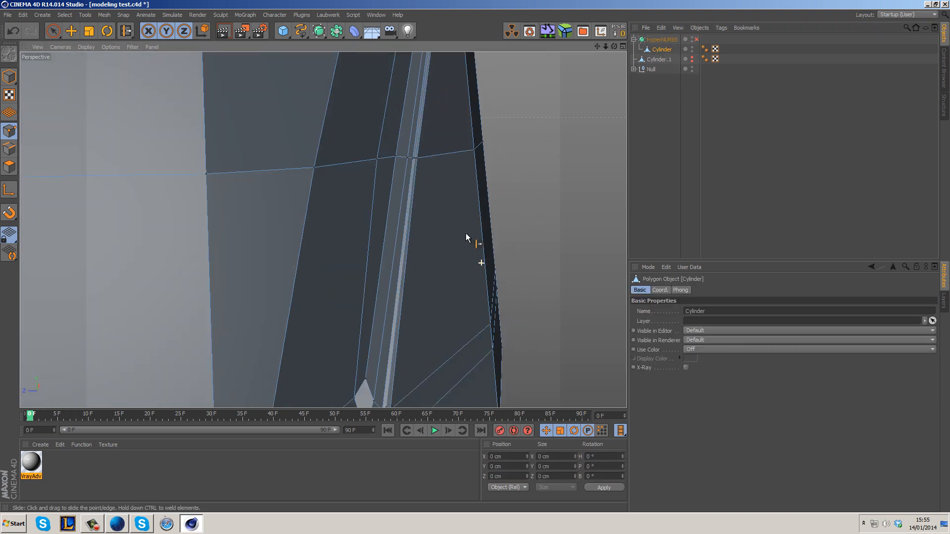
click(53, 32)
click(9, 76)
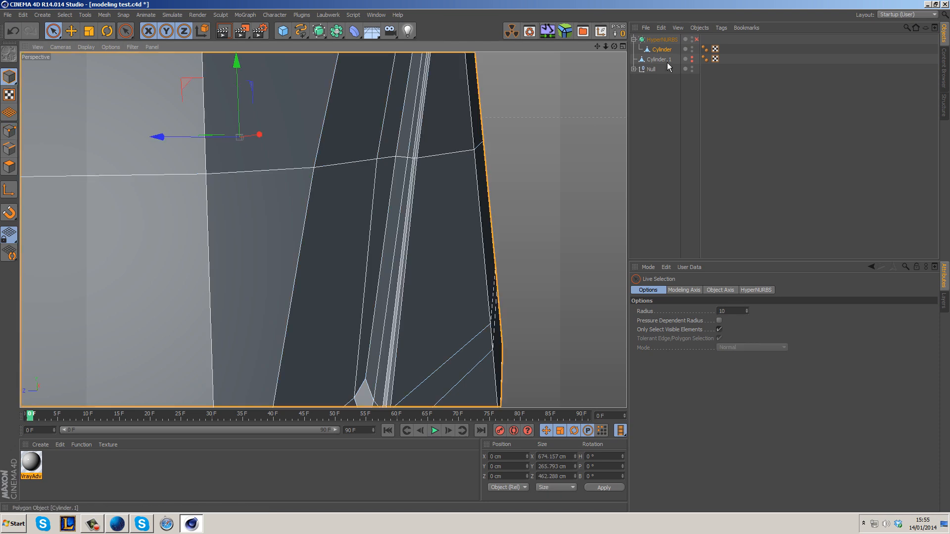
key(q)
alt+drag(495, 161, 567, 182)
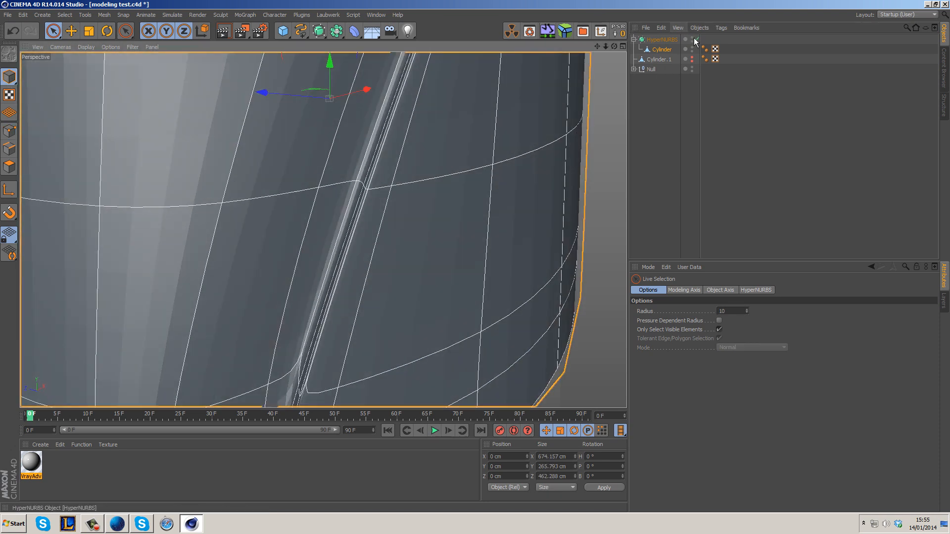
Set the phong angle of the Cylinder's Phong tag to 90°.
click(704, 52)
double_click(686, 322)
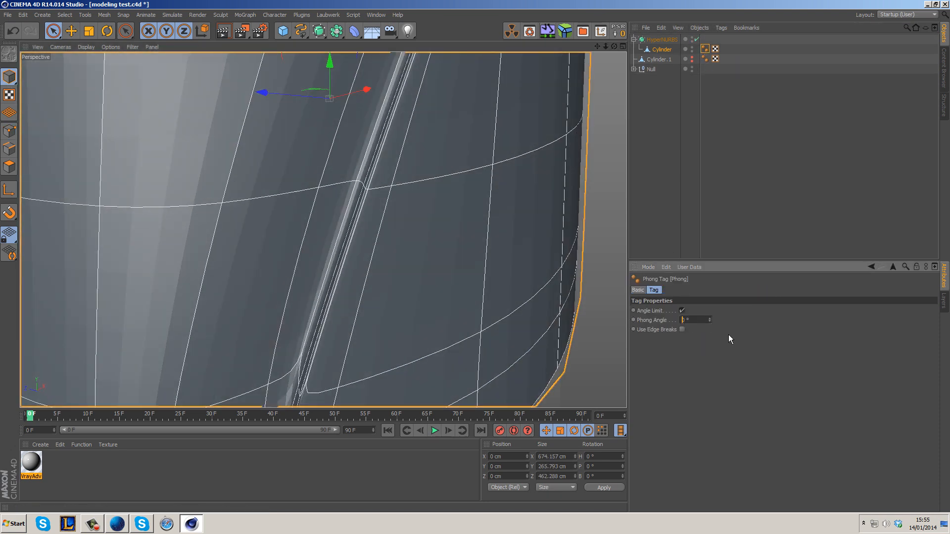
text(90)
key(Return)
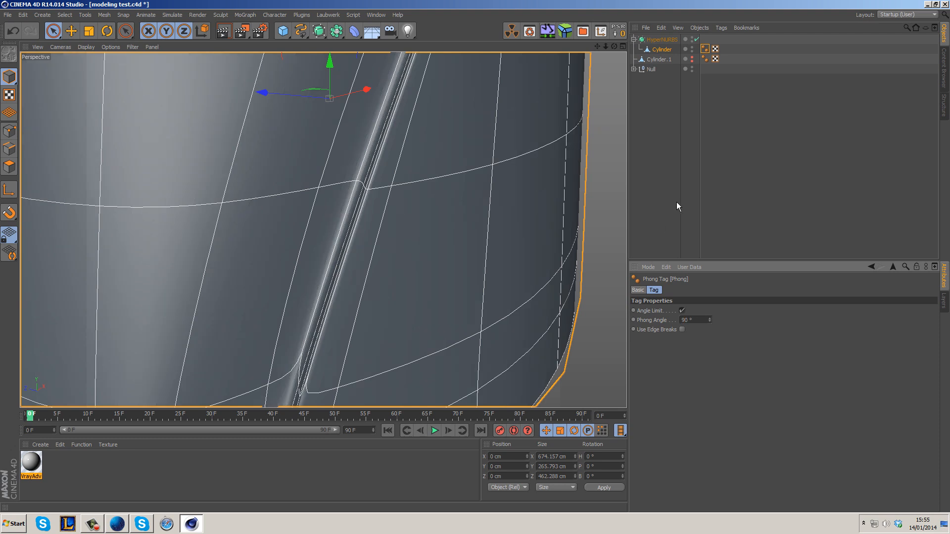
Deselect everything and set the viewport to Gouraud Shading without lines to examine the groove's lower end.
click(658, 217)
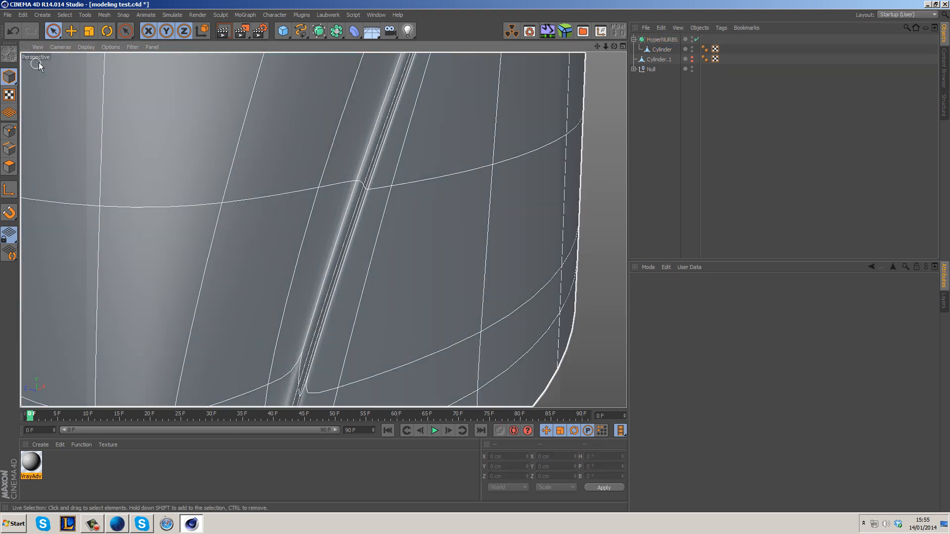
click(86, 47)
click(99, 65)
scroll(388, 138, down, 6)
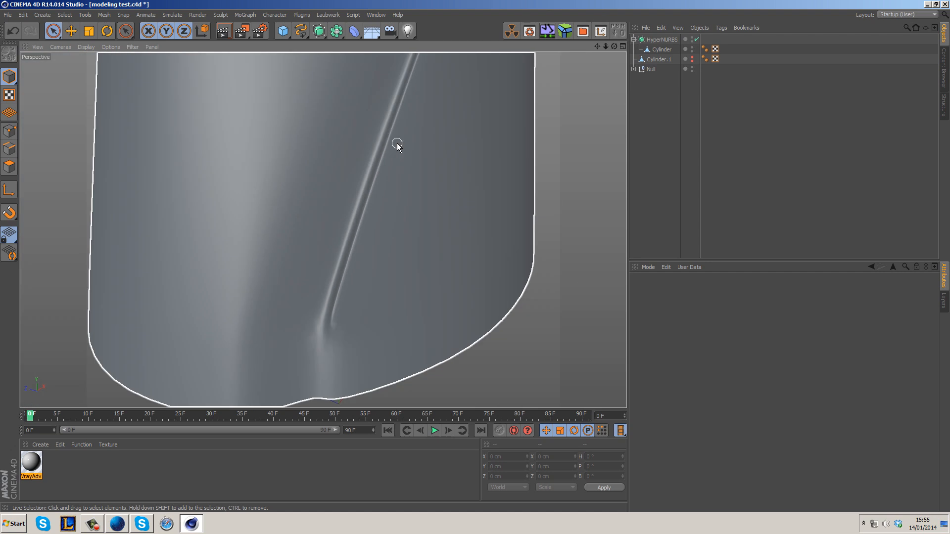
alt+drag(492, 170, 409, 259)
scroll(388, 269, up, 5)
scroll(391, 267, up, 6)
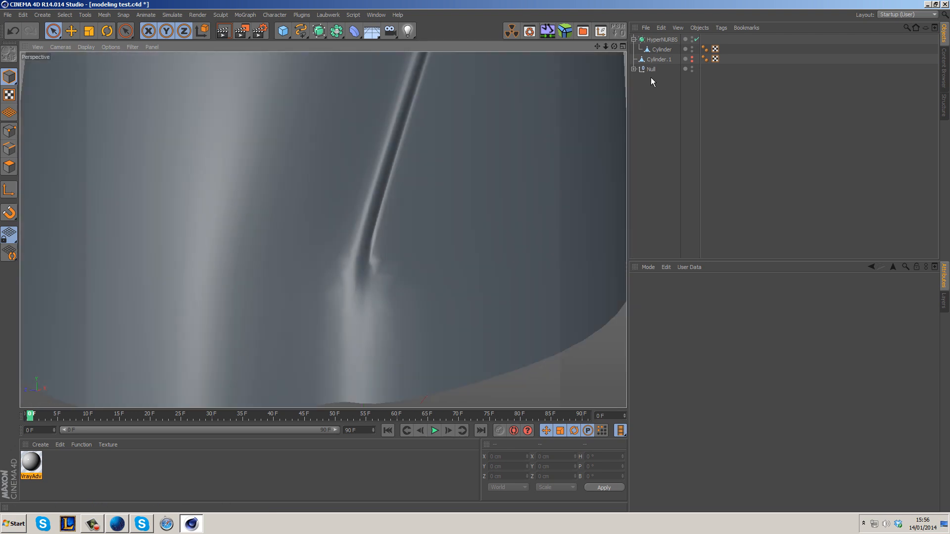
Show the Cylinder's points over the smoothed surface and examine the mesh around the groove and lower rim from several angles.
click(662, 50)
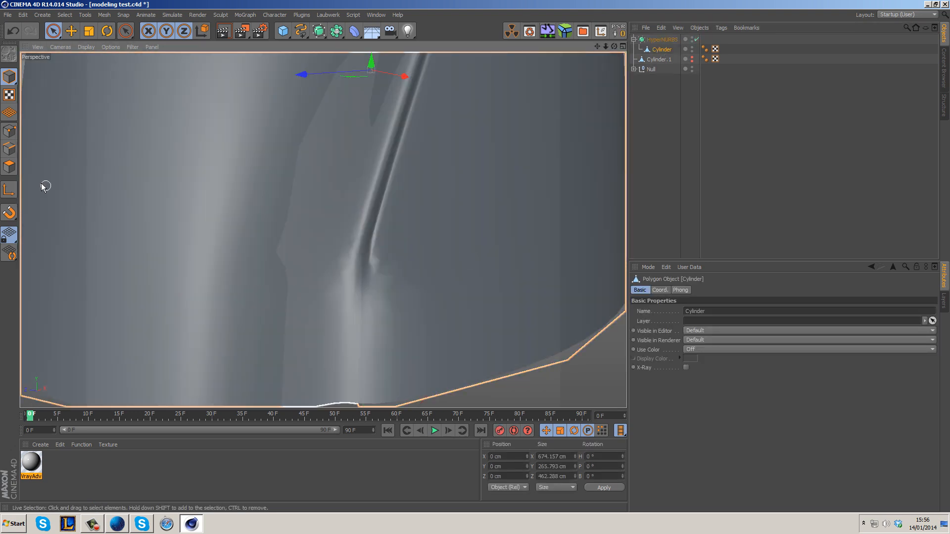
click(9, 131)
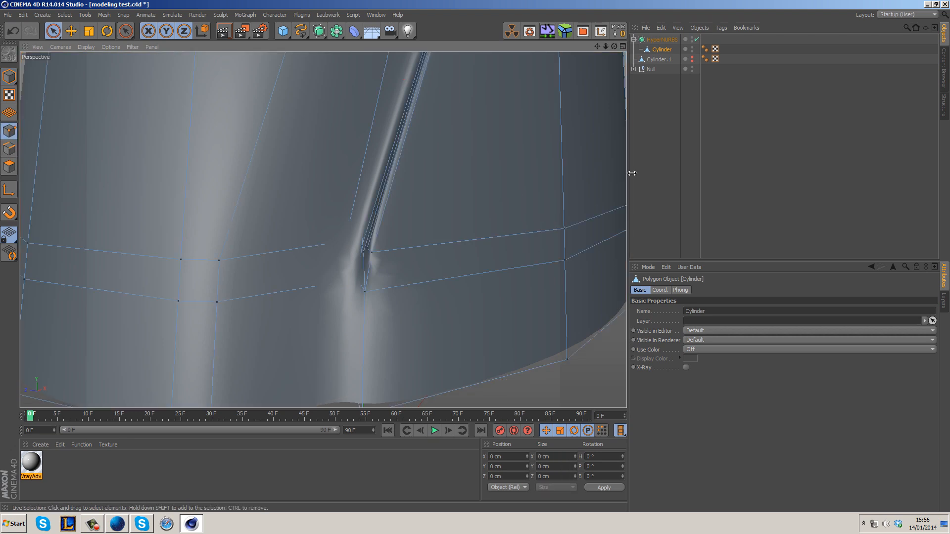
click(664, 50)
alt+drag(482, 180, 475, 247)
scroll(477, 256, down, 6)
alt+drag(525, 201, 501, 230)
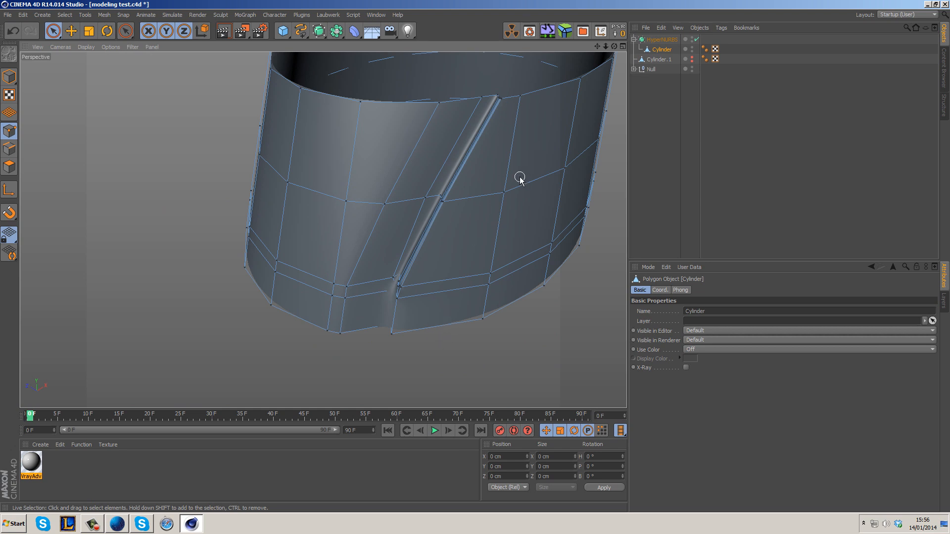
alt+drag(320, 275, 337, 290)
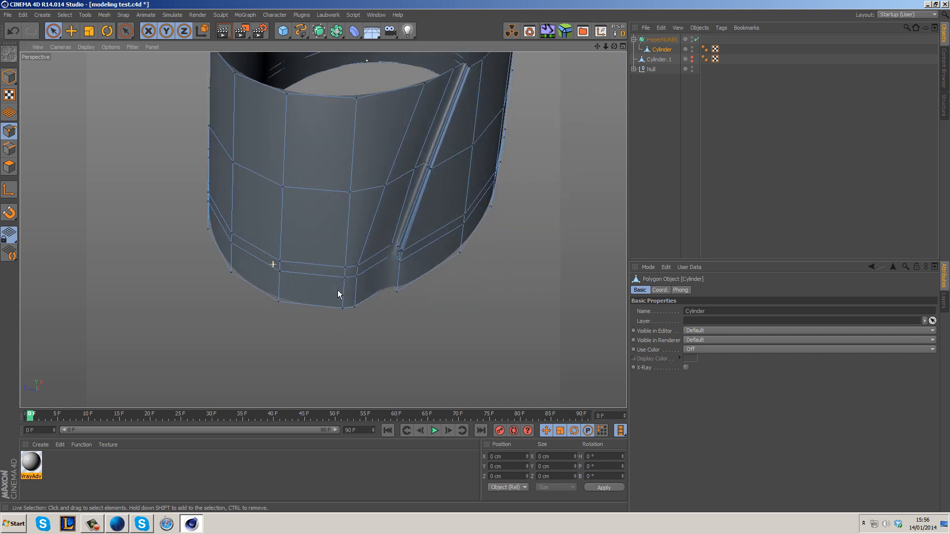
alt+drag(434, 143, 404, 232)
alt+drag(492, 246, 462, 228)
Turn off the HyperNURBS smoothing and select all polygons around the body except those forming the groove.
click(11, 165)
click(59, 28)
key(q)
mouse_move(420, 373)
mouse_down()
mouse_move(449, 237)
mouse_move(460, 321)
mouse_move(513, 208)
mouse_move(519, 334)
mouse_up()
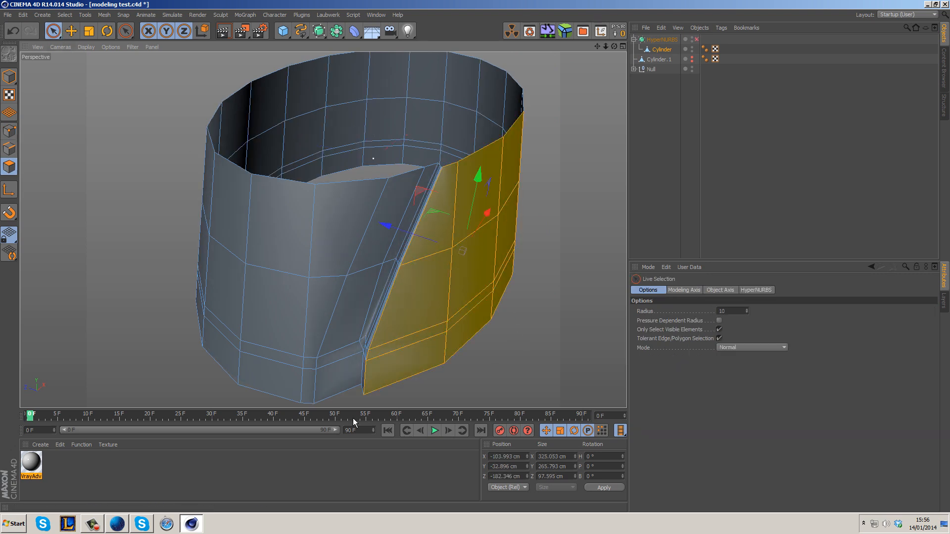
mouse_move(322, 398)
mouse_down()
mouse_move(333, 303)
mouse_move(303, 364)
mouse_move(311, 166)
mouse_move(216, 147)
mouse_move(308, 76)
mouse_move(377, 102)
mouse_move(492, 106)
mouse_move(483, 137)
mouse_move(459, 155)
mouse_up()
mouse_move(511, 139)
alt+mouse_down()
mouse_move(548, 184)
mouse_move(587, 187)
alt+mouse_up()
alt+middle_drag(581, 210, 270, 175)
shift+drag(308, 198, 367, 184)
alt+drag(465, 203, 188, 219)
alt+middle_drag(505, 188, 310, 184)
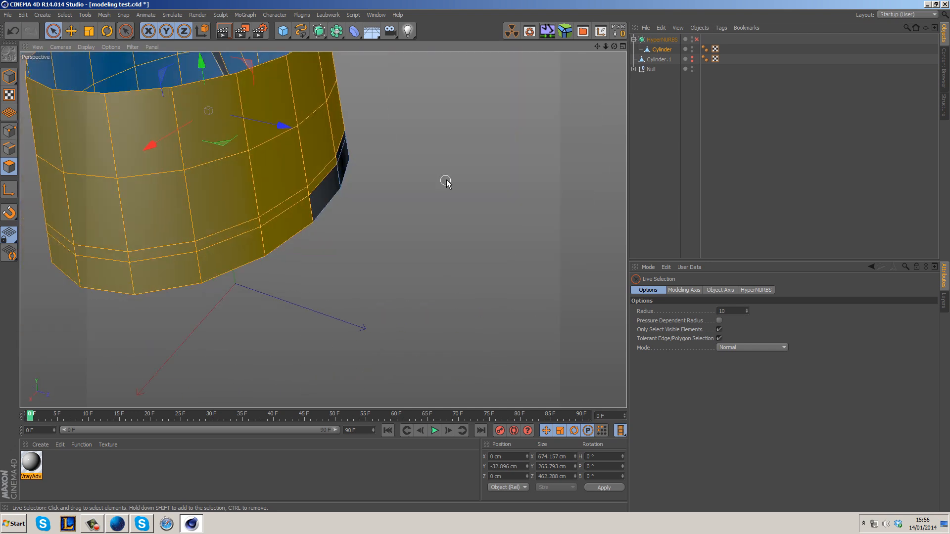
alt+drag(310, 185, 154, 174)
alt+middle_drag(500, 222, 329, 226)
mouse_move(315, 230)
shift+mouse_down()
mouse_move(445, 219)
mouse_move(307, 206)
mouse_move(420, 232)
shift+mouse_up()
Try subdividing the selected body polygons outside the groove, and undo the subdivision.
click(104, 16)
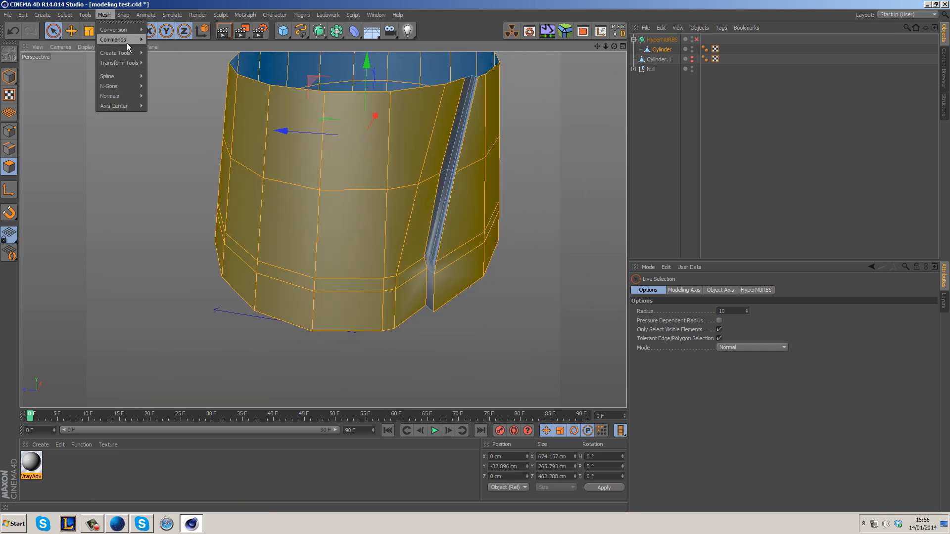
mouse_move(127, 44)
click(194, 129)
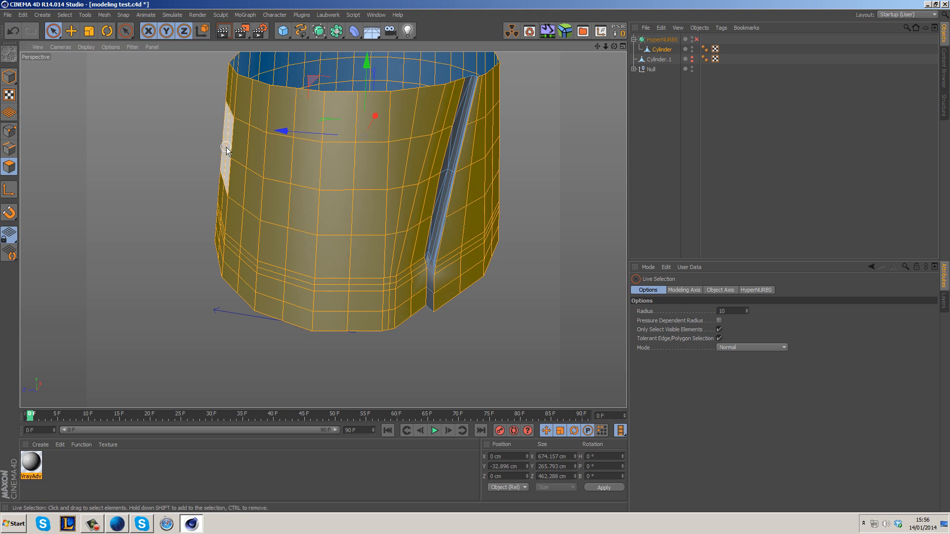
alt+drag(580, 218, 488, 256)
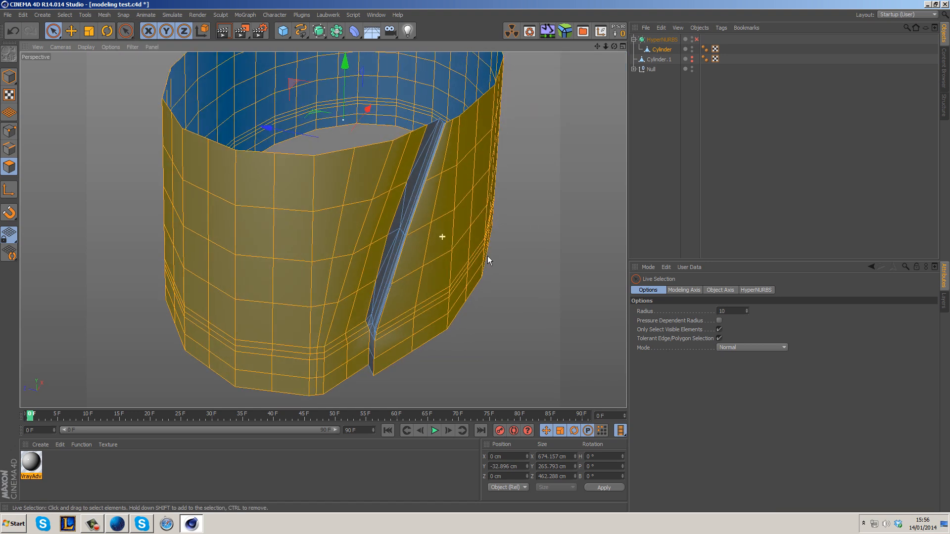
key(ctrl+z)
key(ctrl+z)
key(ctrl+z)
key(ctrl+z)
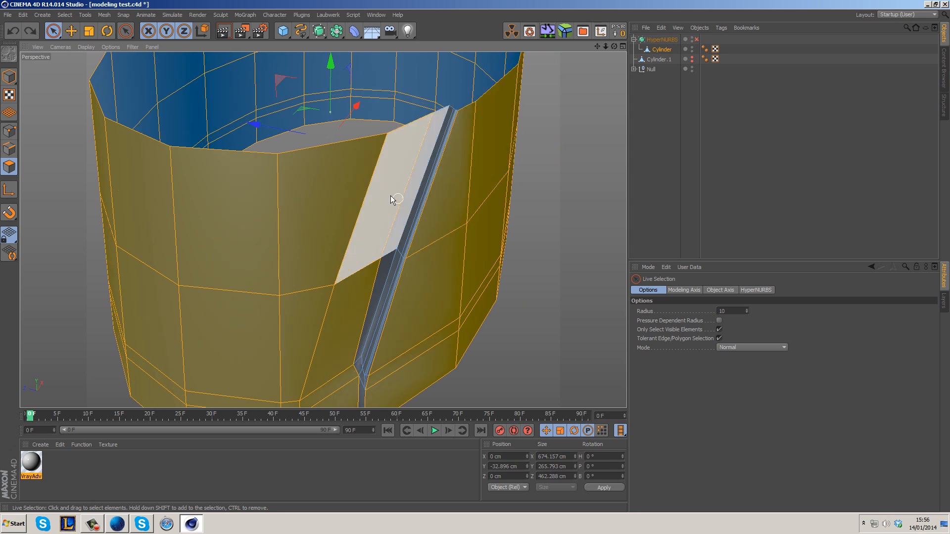
Redo the subdivision to examine the mesh beside the groove's lower end, and undo it again.
click(30, 31)
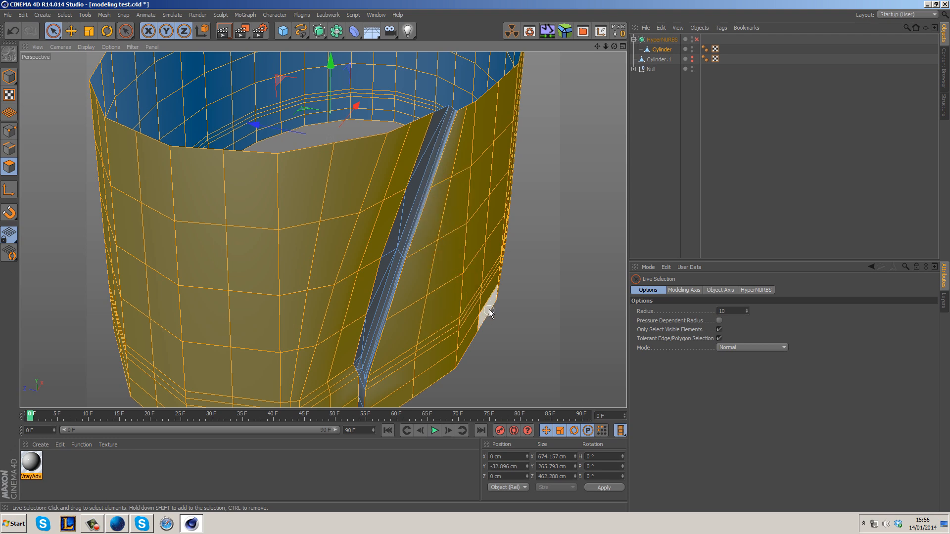
alt+middle_drag(486, 313, 487, 186)
scroll(420, 267, up, 3)
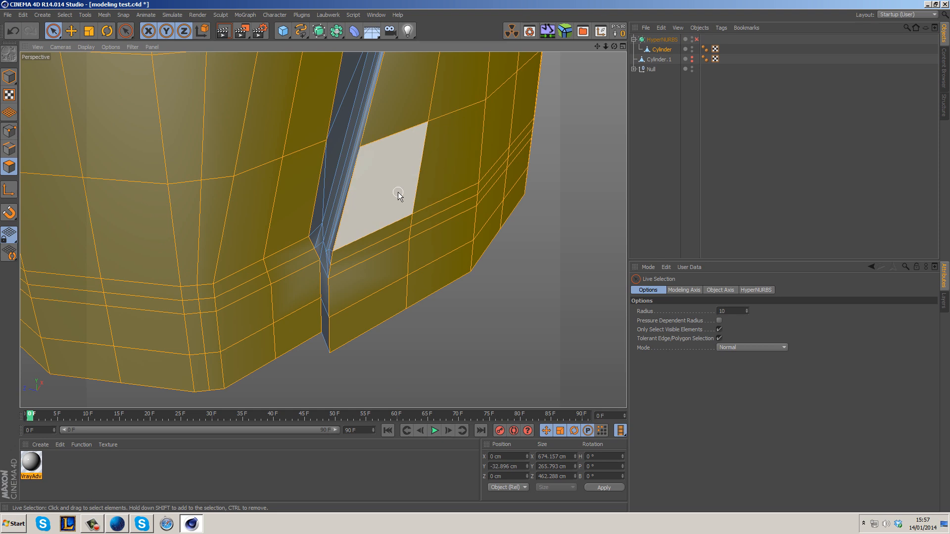
alt+drag(405, 215, 428, 215)
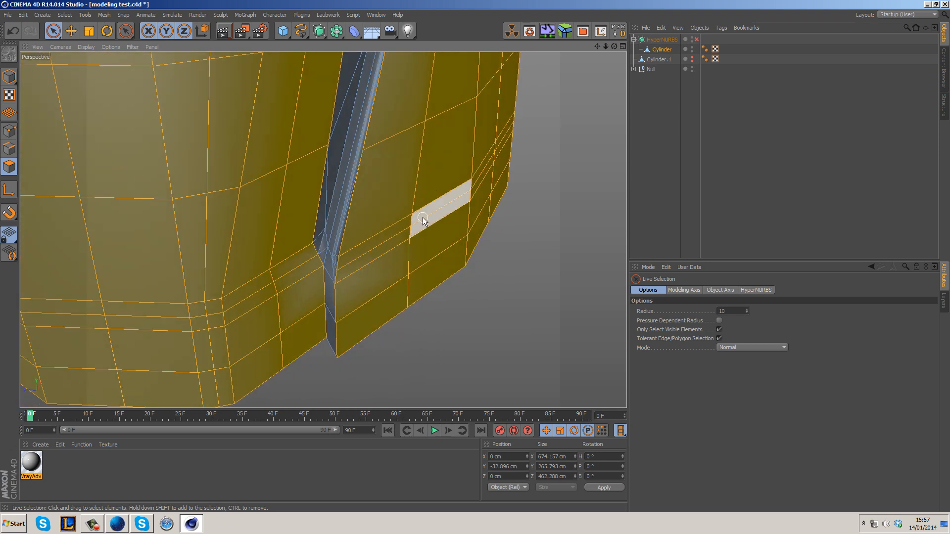
key(ctrl+z)
Turn the HyperNURBS smoothing on and deselect the Cylinder to show the whole smoothed body.
scroll(450, 218, down, 3)
scroll(535, 166, down, 3)
alt+drag(534, 166, 530, 133)
alt+middle_drag(530, 133, 403, 267)
click(697, 39)
click(647, 125)
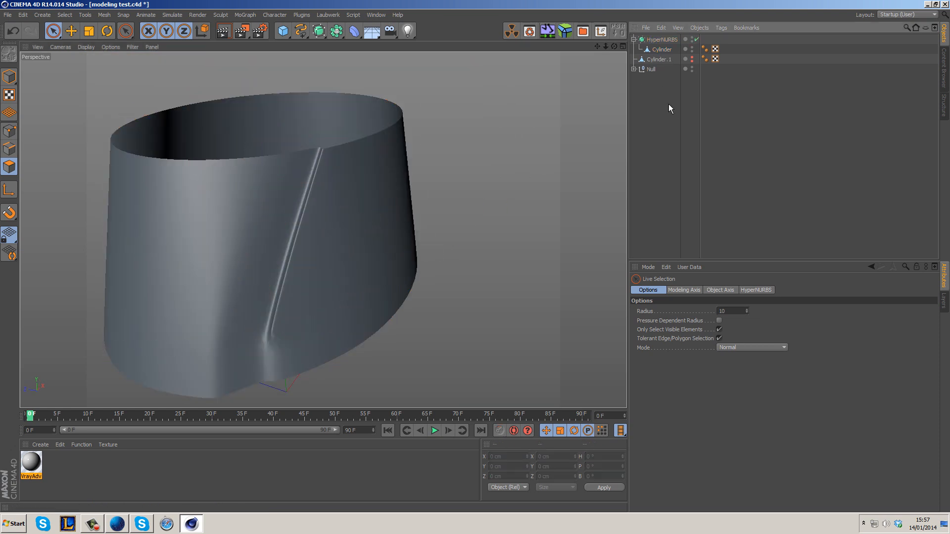
alt+drag(323, 230, 448, 210)
Compare the groove's course and the body's upper edge with the bottle reference image in the front view.
middle_click(431, 206)
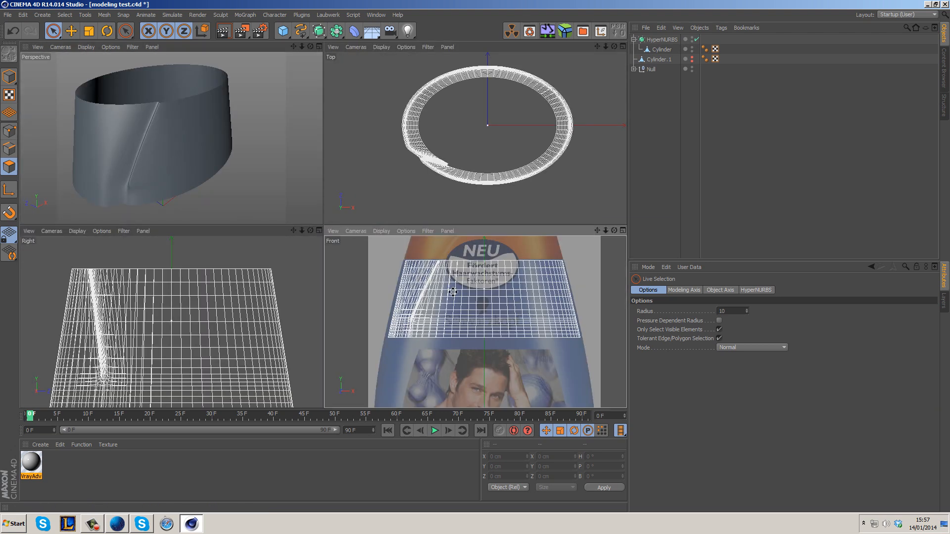
key(F4)
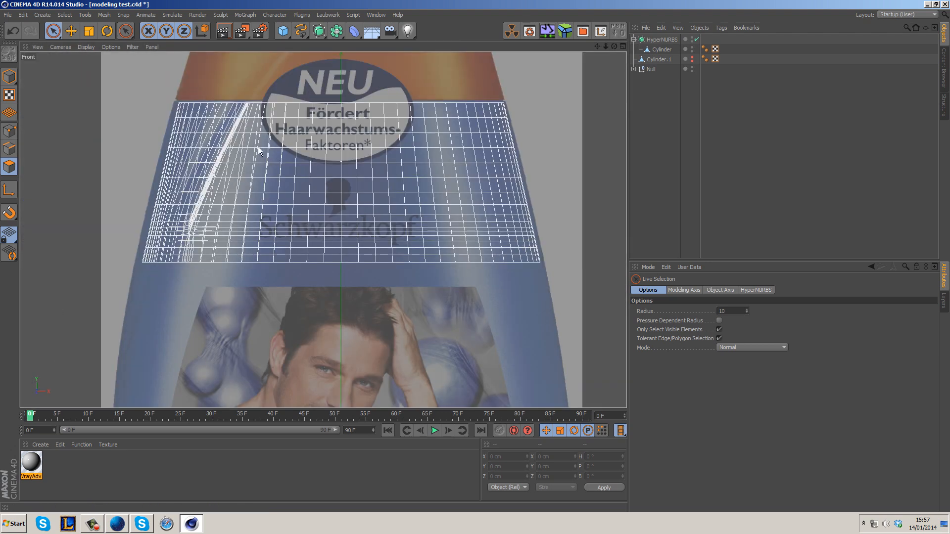
alt+middle_drag(267, 162, 394, 237)
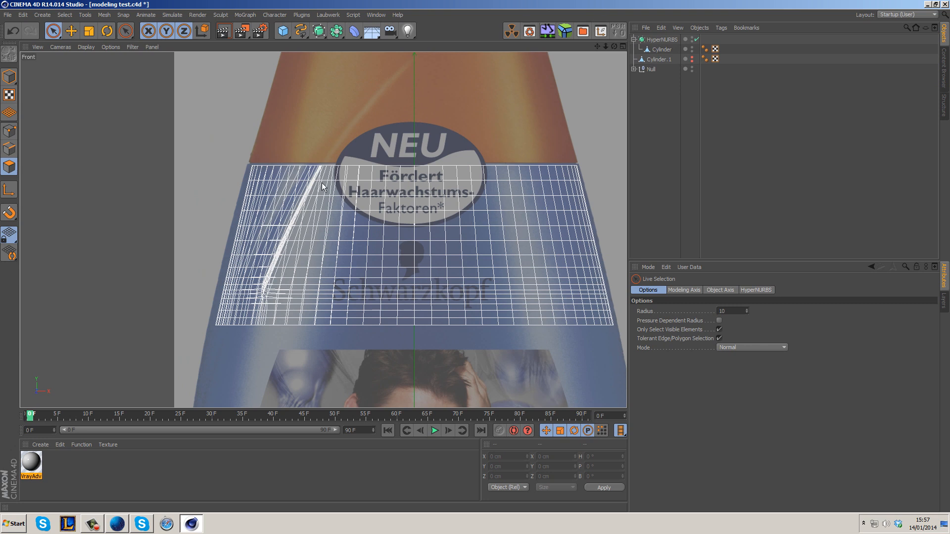
alt+middle_drag(402, 161, 415, 263)
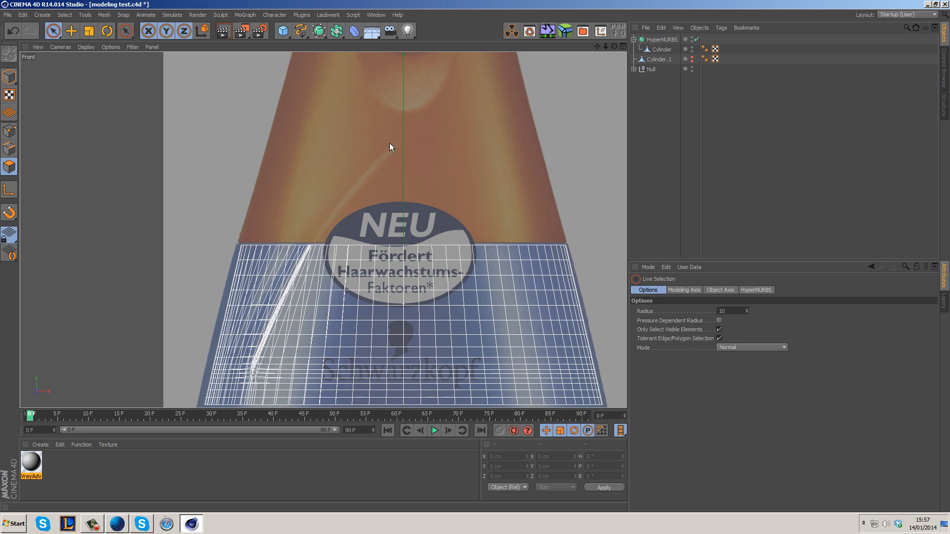
alt+middle_drag(455, 261, 438, 175)
alt+middle_drag(322, 254, 321, 346)
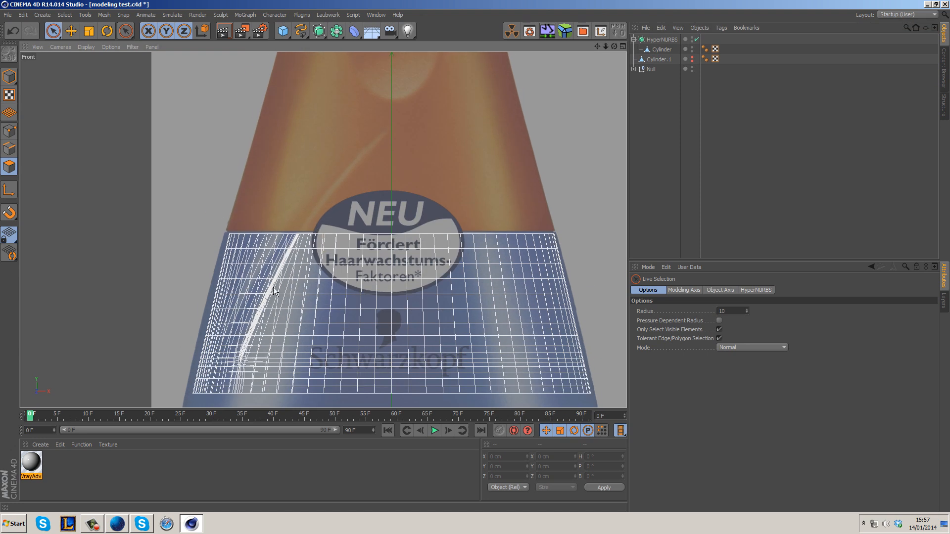
Return to the perspective view and select the Cylinder object.
middle_click(332, 201)
middle_click(191, 165)
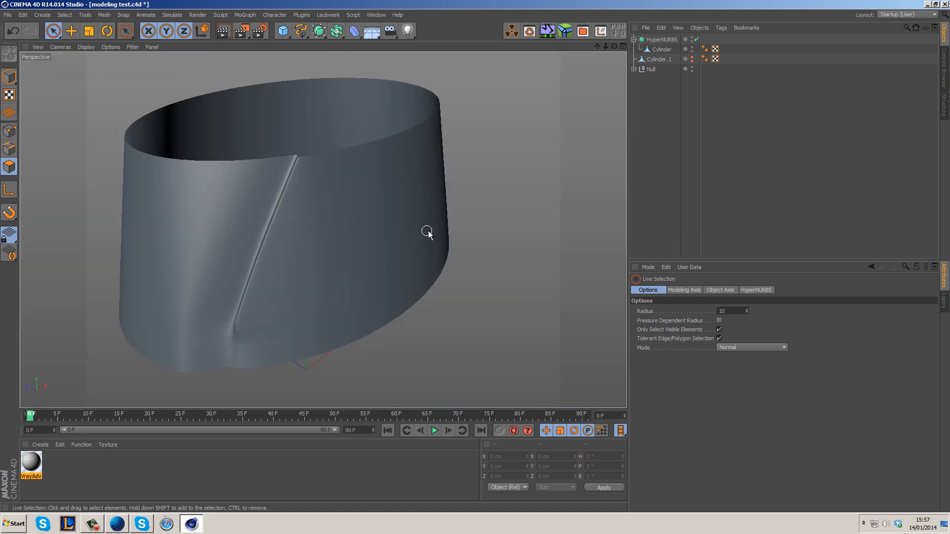
click(662, 51)
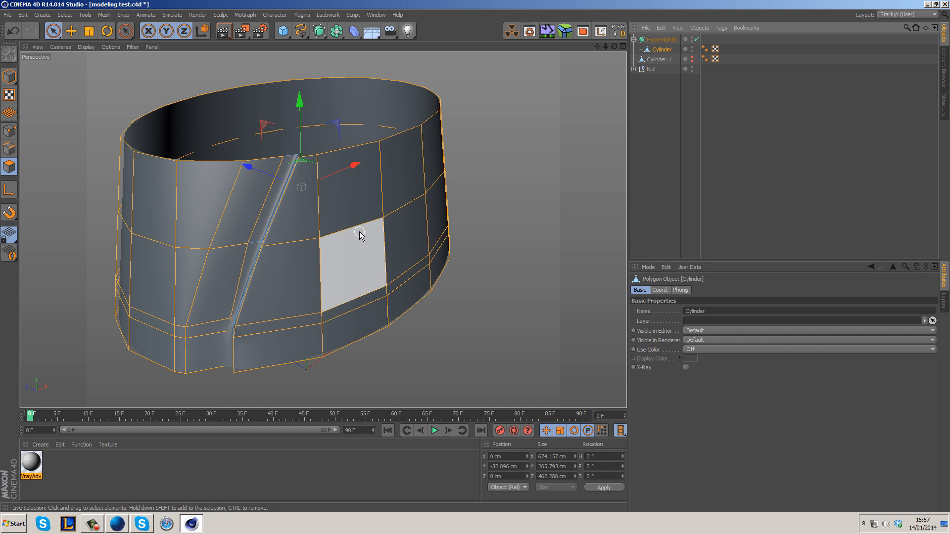
Select all polygons of the Cylinder and subdivide them.
key(ctrl+a)
click(102, 16)
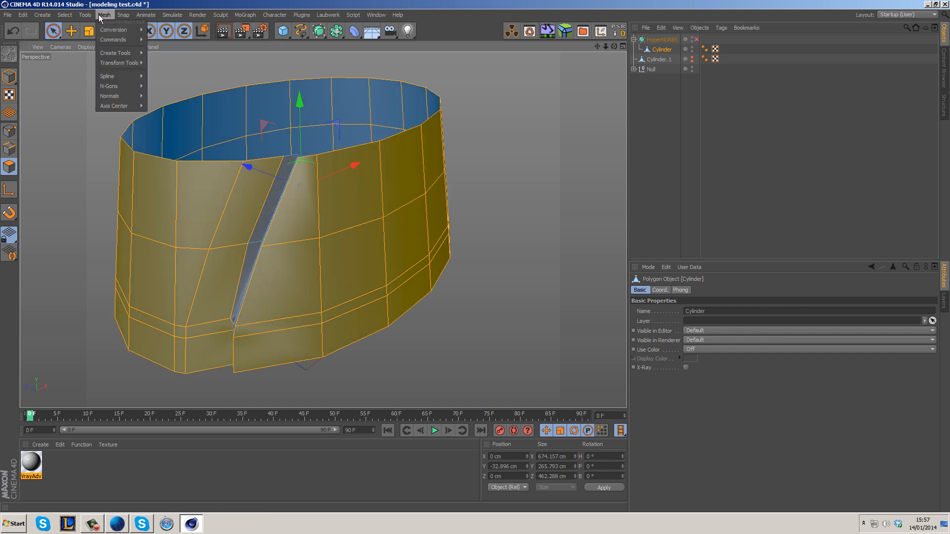
mouse_move(134, 43)
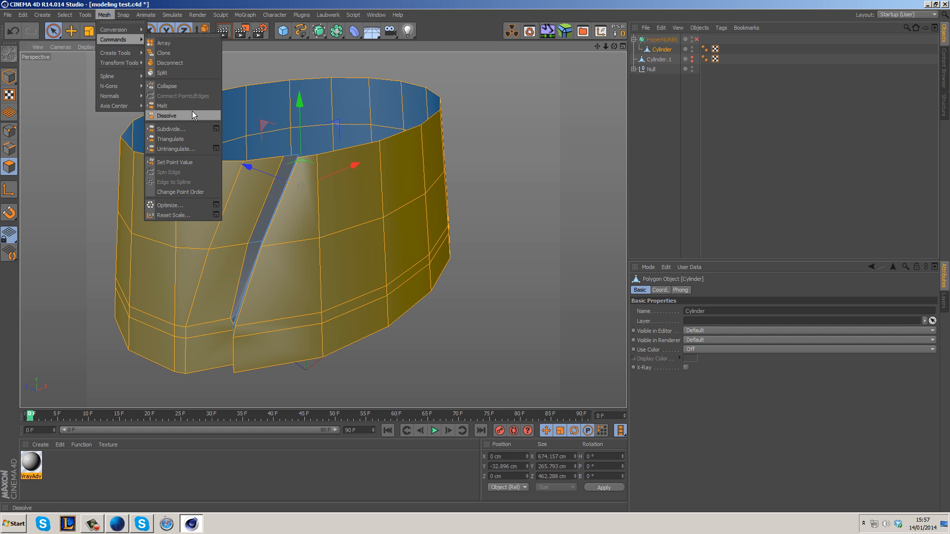
click(193, 129)
Cut across the groove with the Knife in Line mode, joining the horizontal edge row on both sides of it.
alt+drag(273, 250, 420, 254)
scroll(420, 235, up, 5)
alt+drag(324, 177, 541, 171)
click(542, 171)
scroll(388, 177, up, 4)
alt+drag(394, 201, 431, 207)
click(9, 131)
right_click(504, 137)
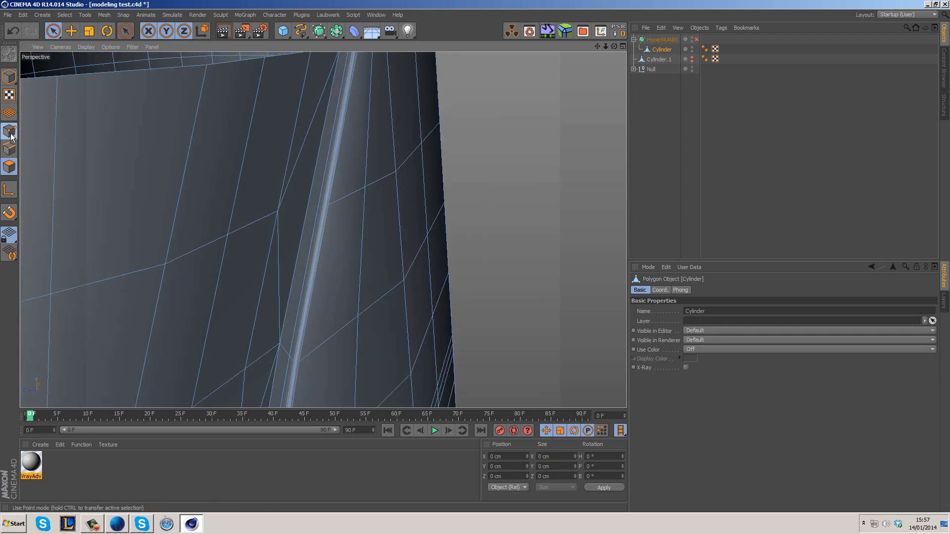
click(531, 250)
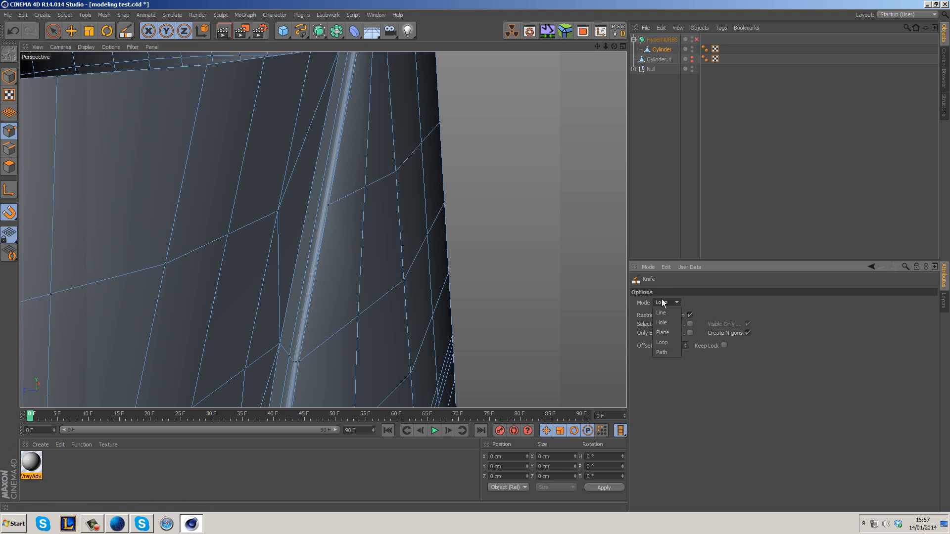
drag(278, 211, 319, 203)
drag(319, 204, 328, 205)
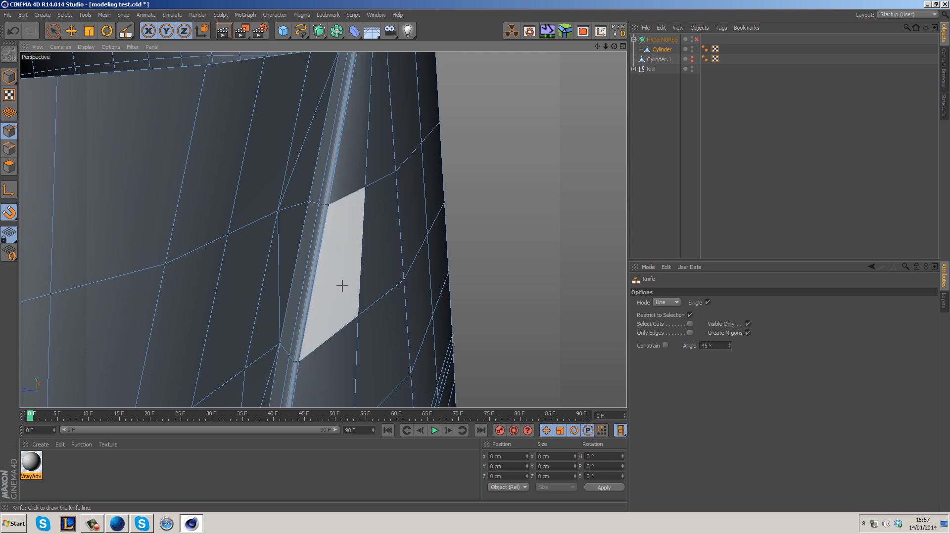
alt+middle_drag(356, 275, 387, 176)
alt+middle_drag(375, 244, 398, 121)
alt+drag(375, 188, 340, 191)
click(334, 204)
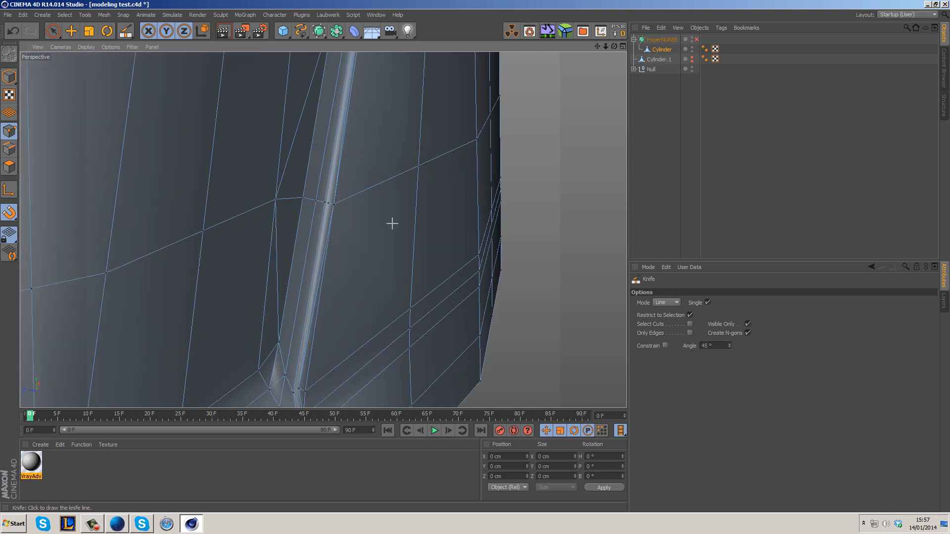
Select the surplus slanted edges running alongside the groove's left border and dissolve them.
click(13, 151)
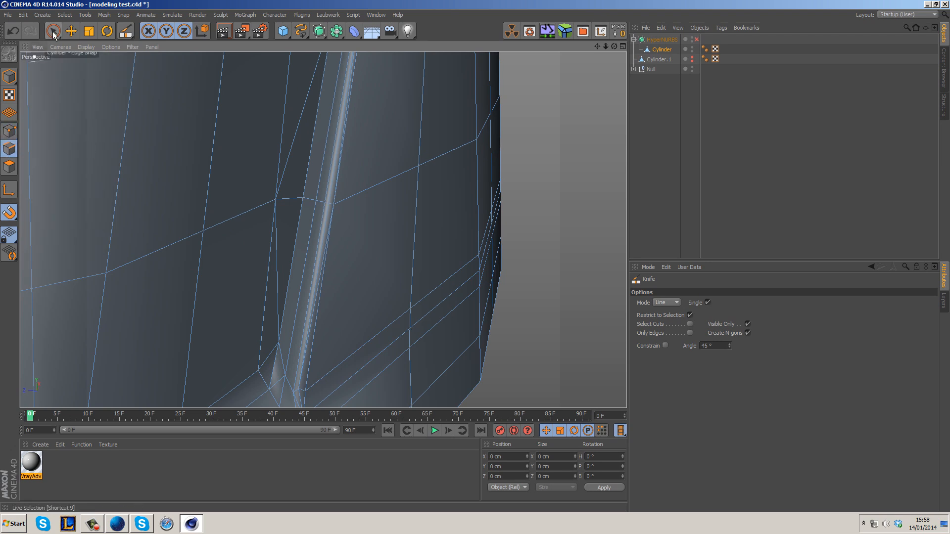
click(52, 30)
click(297, 129)
shift+click(279, 267)
alt+middle_drag(348, 120, 354, 329)
shift+click(338, 143)
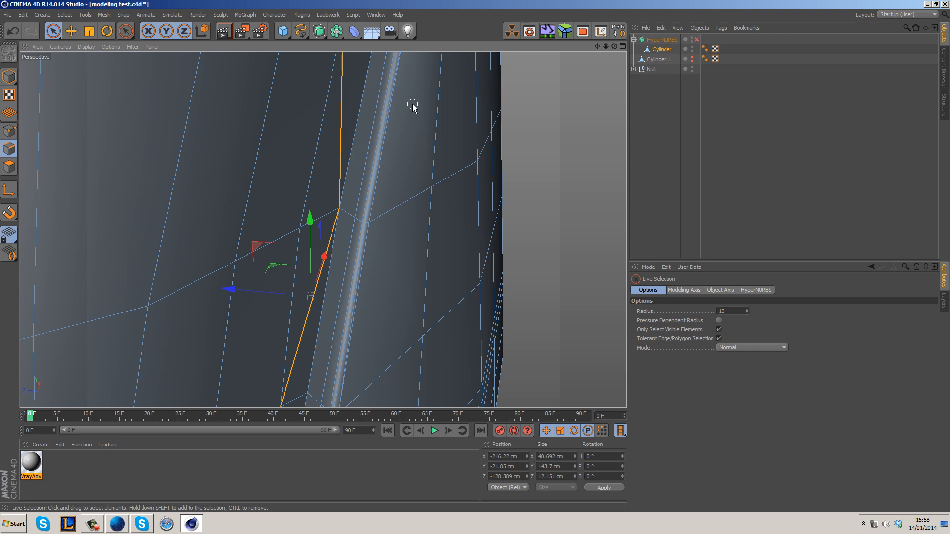
alt+middle_drag(407, 106, 407, 287)
shift+click(371, 120)
alt+middle_drag(443, 107, 416, 98)
right_click(403, 188)
click(441, 280)
Dissolve the surplus edge just inside the groove's right border, in the second row below the rim.
alt+middle_drag(441, 276, 421, 228)
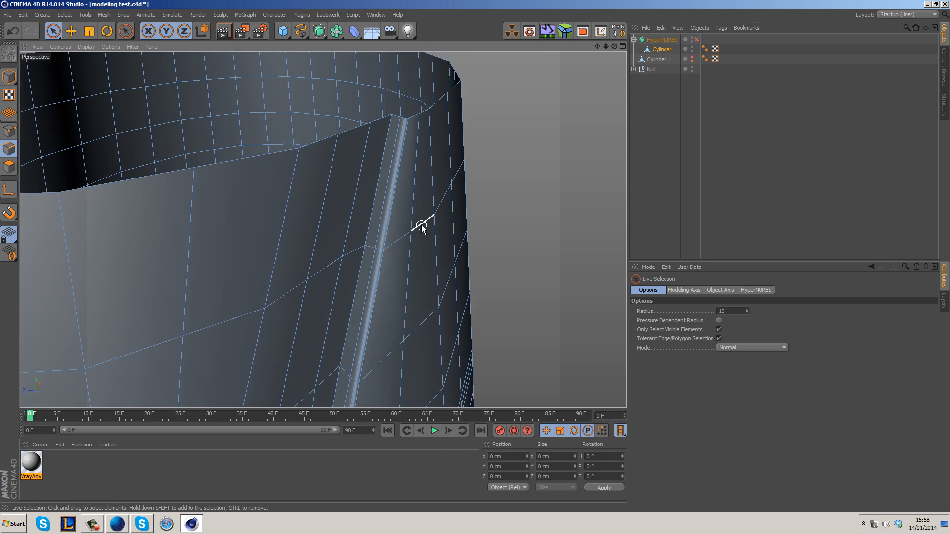
scroll(421, 227, up, 5)
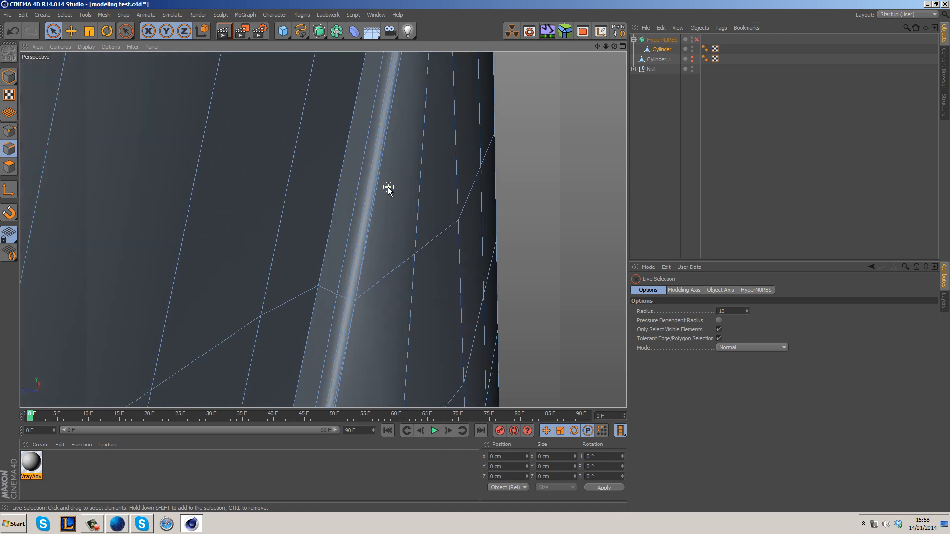
alt+drag(421, 330, 457, 234)
click(375, 205)
alt+middle_drag(434, 296, 424, 163)
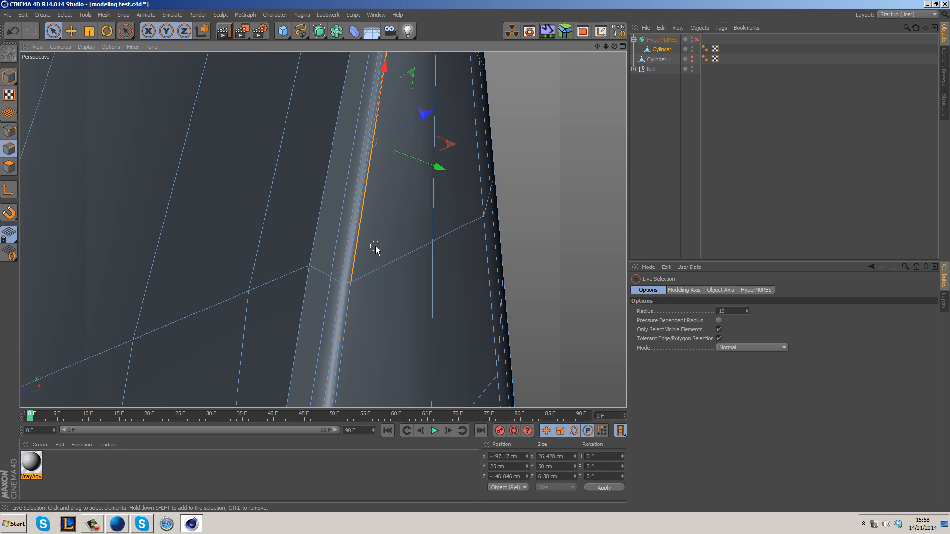
scroll(375, 249, up, 3)
scroll(358, 139, up, 3)
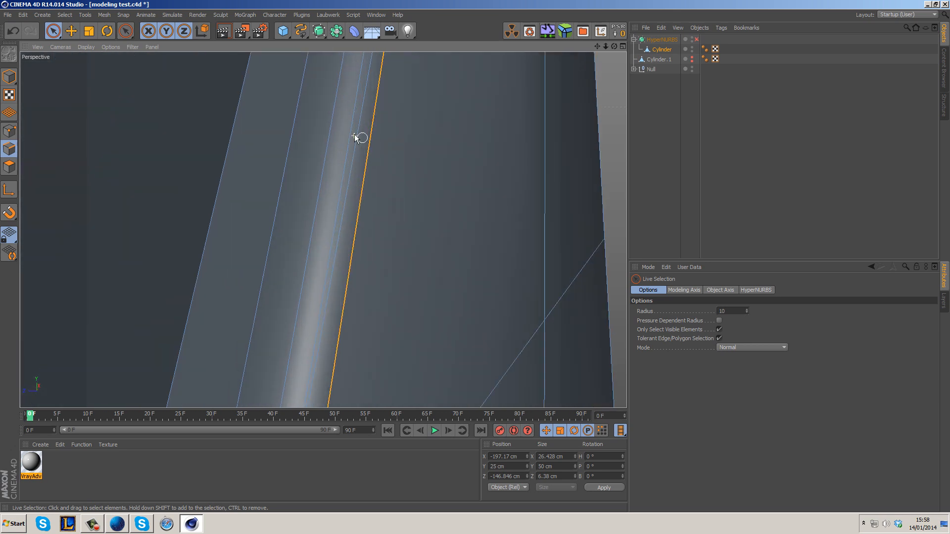
click(357, 136)
scroll(390, 253, down, 2)
scroll(391, 251, down, 4)
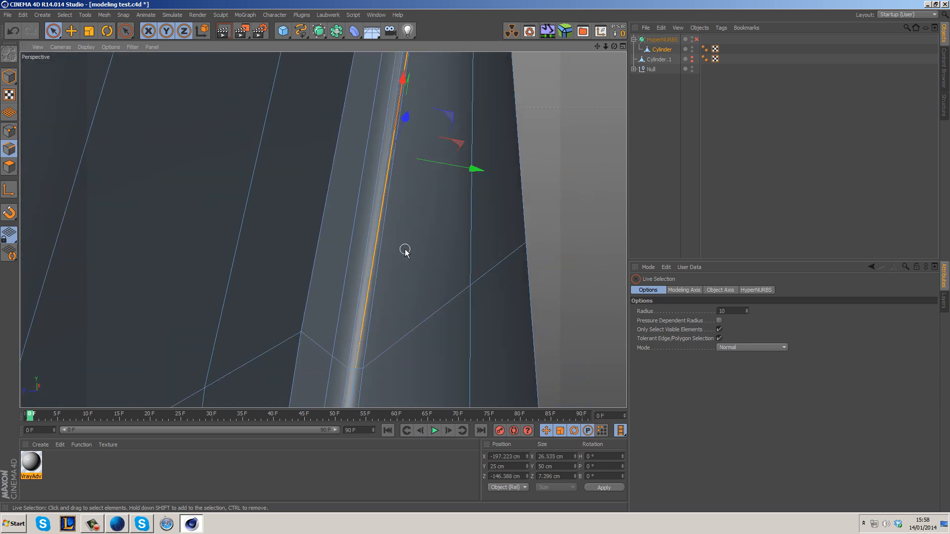
alt+middle_drag(486, 133, 395, 218)
right_click(395, 218)
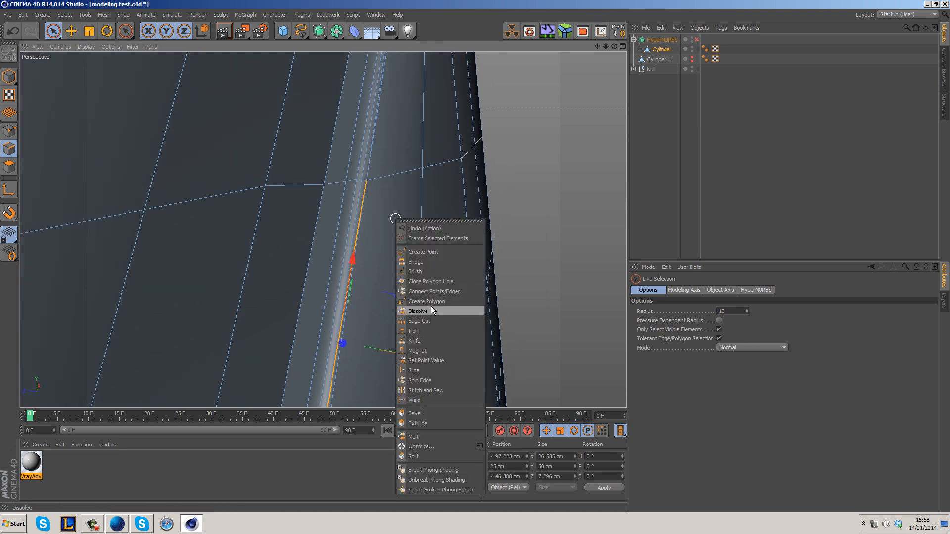
click(431, 309)
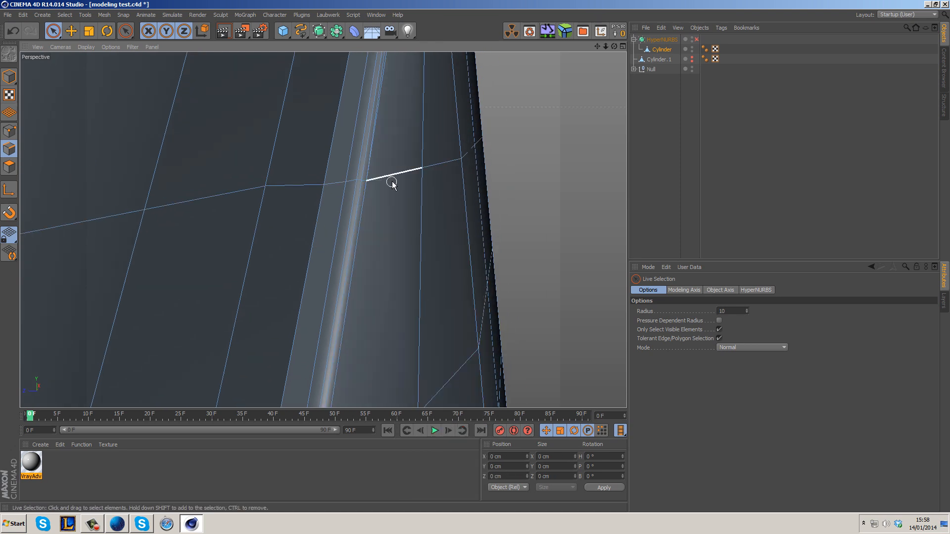
Dissolve the surplus inner edge of the groove's right border in the topmost row.
alt+middle_drag(410, 82, 395, 242)
scroll(398, 124, up, 4)
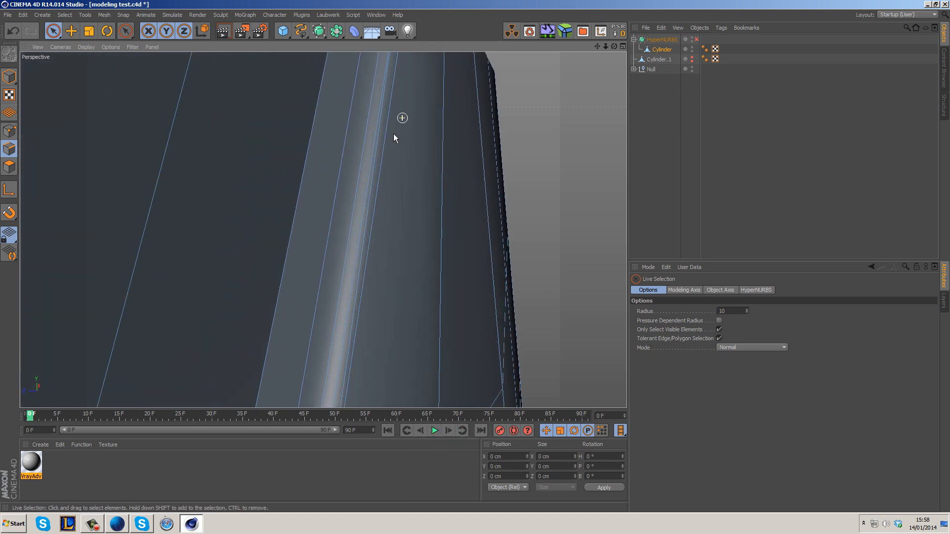
scroll(376, 161, up, 2)
click(375, 163)
right_click(399, 163)
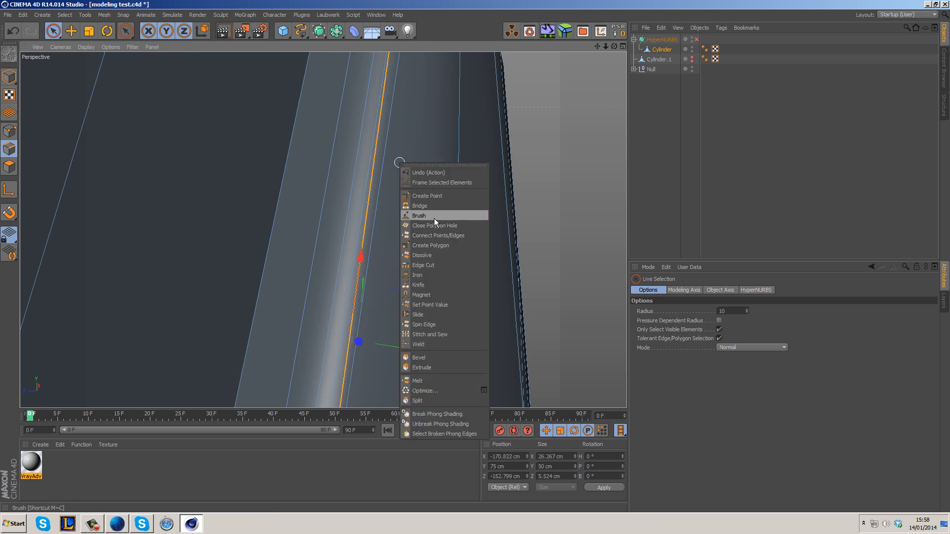
click(433, 255)
Dissolve the surplus inner edge of the groove's right border in the row just below mid-height.
scroll(433, 252, down, 3)
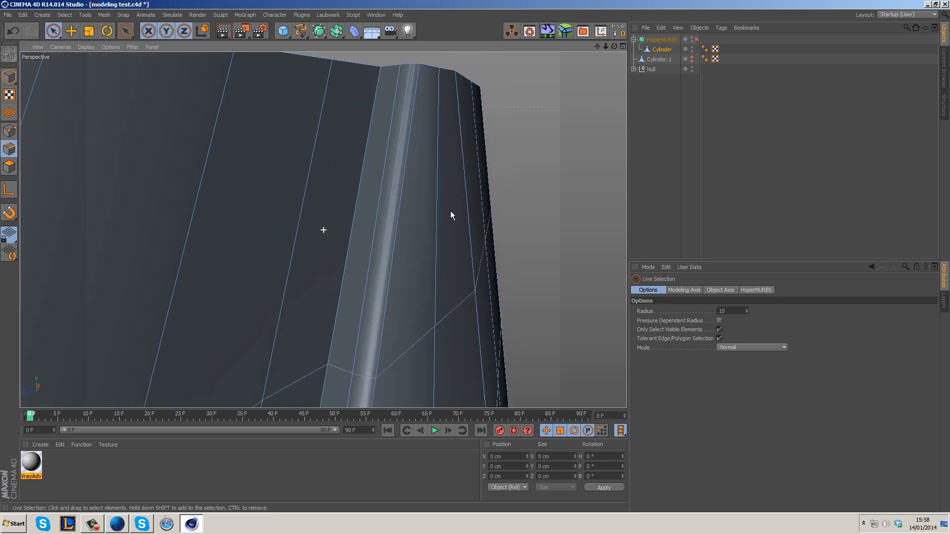
alt+middle_drag(453, 288, 450, 212)
alt+middle_drag(429, 241, 446, 83)
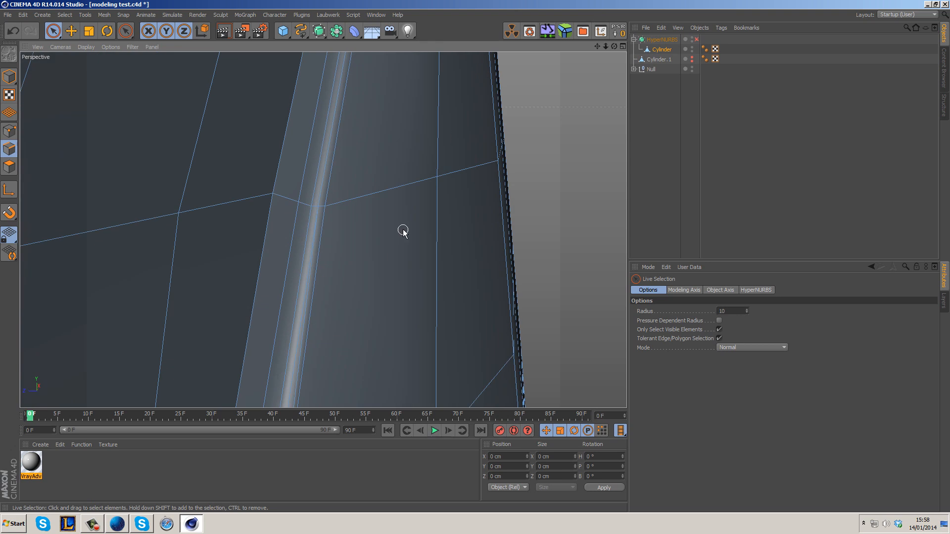
alt+middle_drag(369, 312, 409, 215)
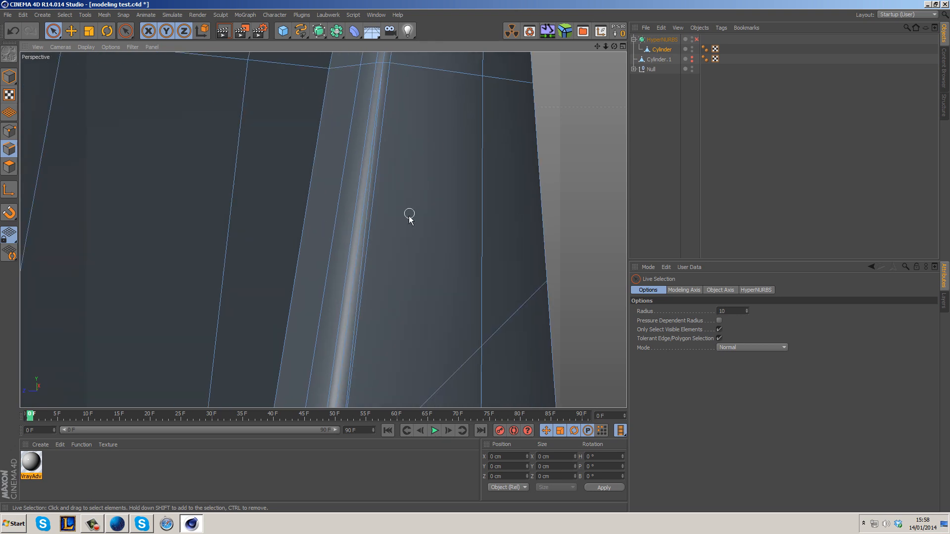
scroll(364, 234, up, 2)
click(364, 234)
right_click(384, 231)
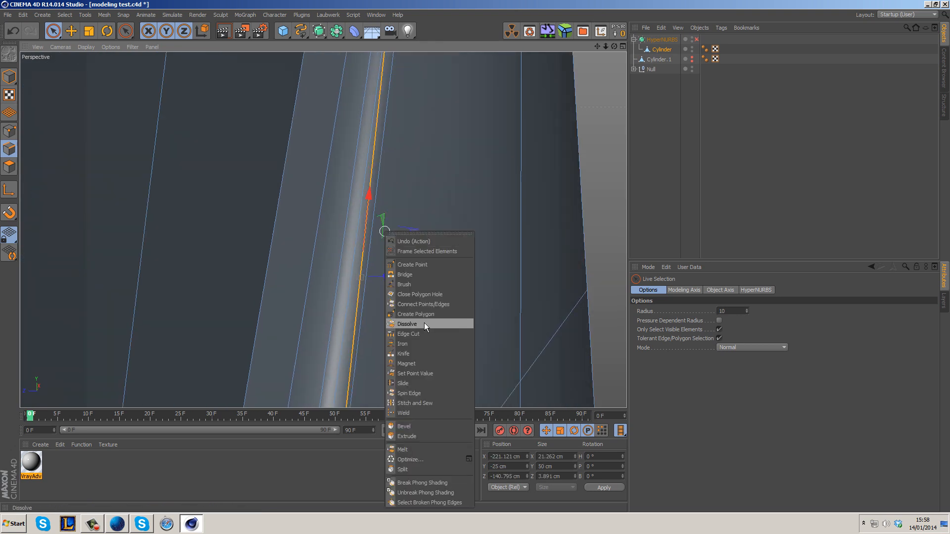
click(425, 323)
Dissolve the surplus inner edge of the groove's right border in the row just above its lower bend.
scroll(425, 307, down, 2)
alt+drag(428, 293, 419, 248)
mouse_move(430, 168)
alt+mouse_down()
mouse_move(431, 128)
mouse_move(441, 184)
alt+mouse_up()
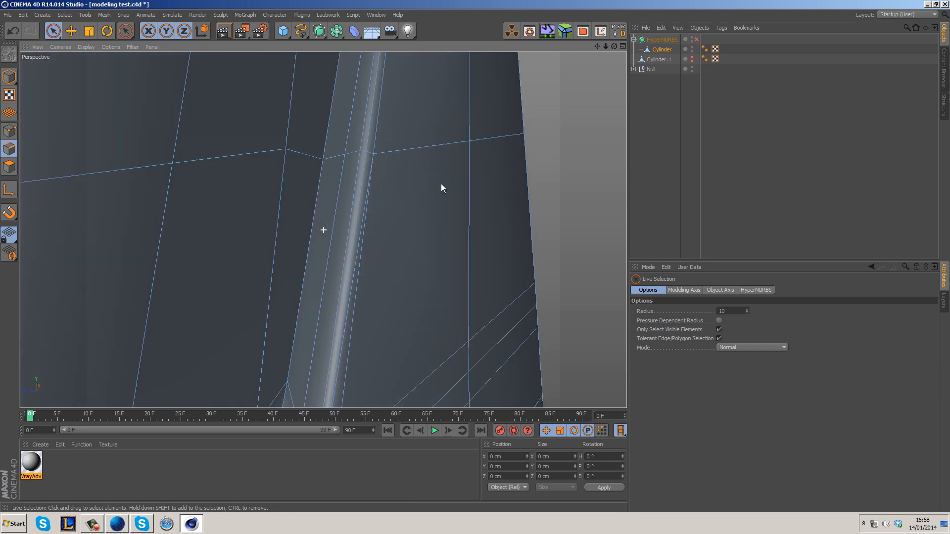
alt+middle_drag(441, 184, 437, 101)
scroll(357, 295, up, 1)
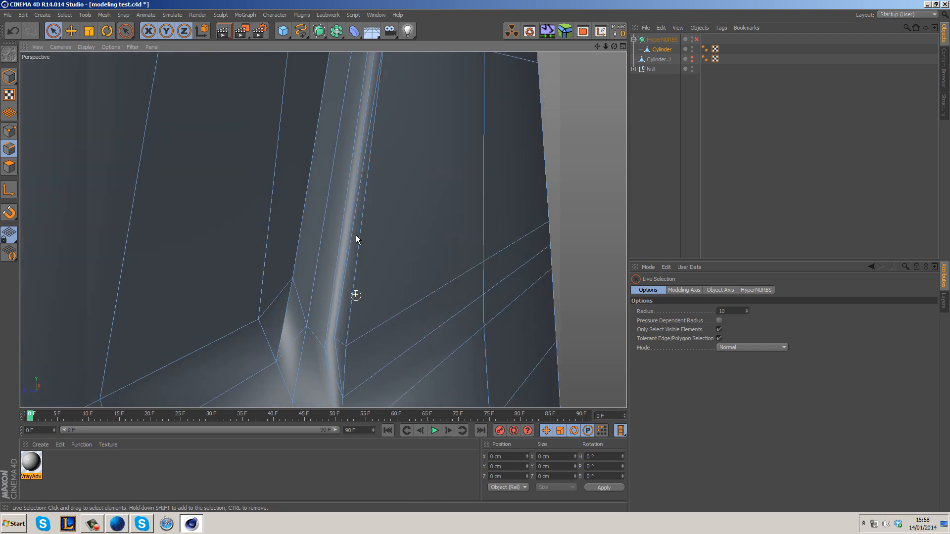
scroll(357, 208, up, 2)
click(358, 203)
right_click(382, 200)
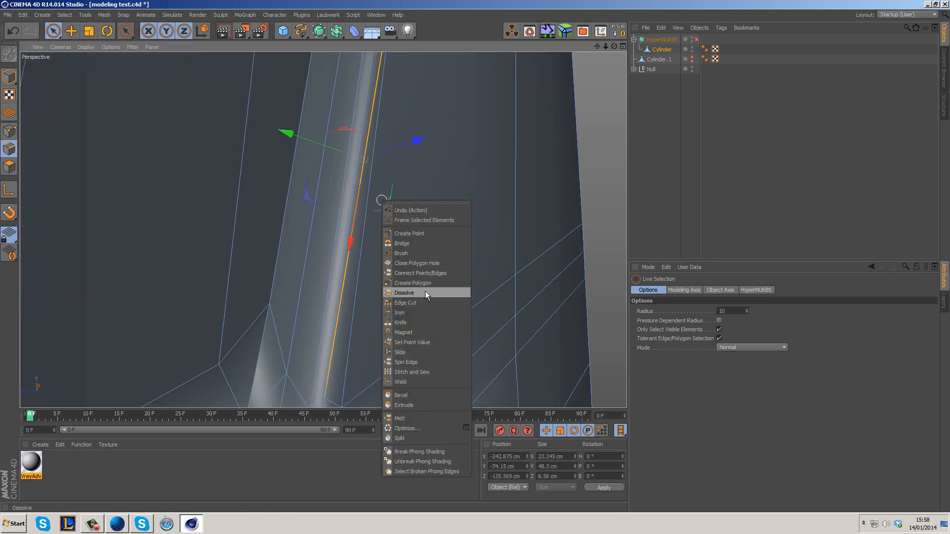
click(423, 294)
Cut across the groove below its lower bend with the Knife, joining the horizontal edge row on both sides.
scroll(428, 317, down, 2)
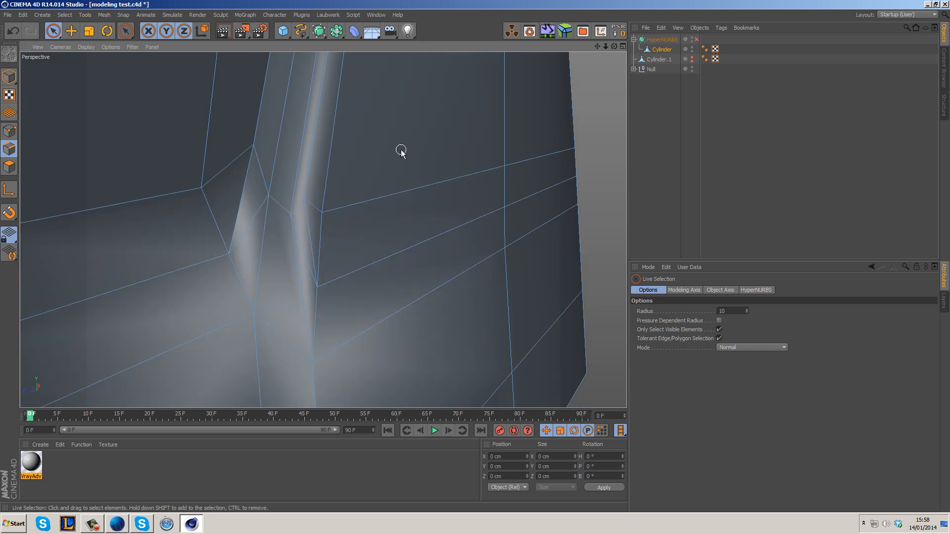
click(307, 220)
shift+click(242, 192)
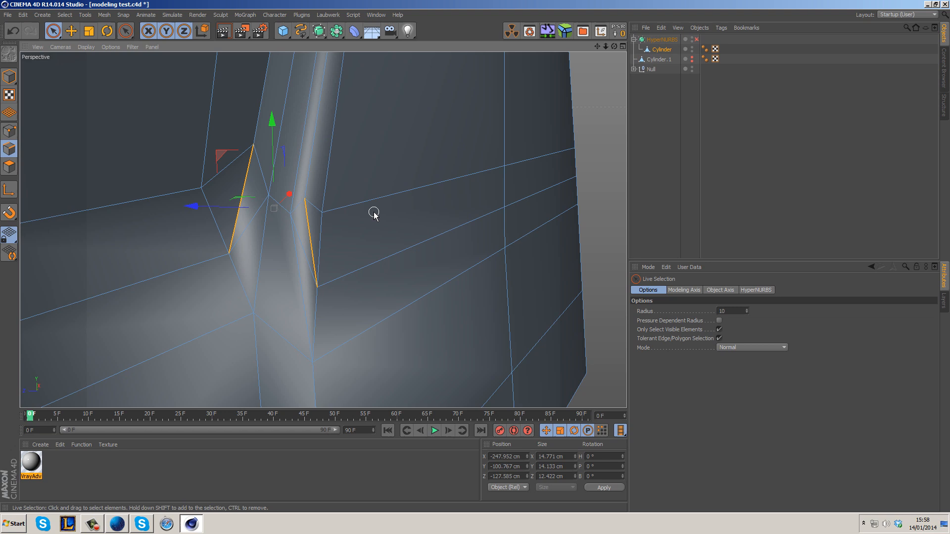
click(362, 237)
right_click(362, 237)
click(382, 357)
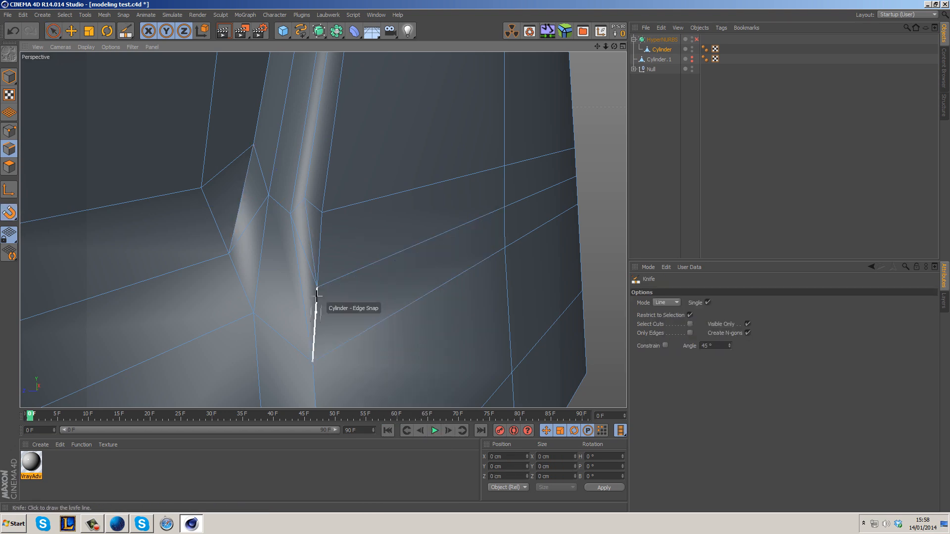
click(300, 283)
click(269, 276)
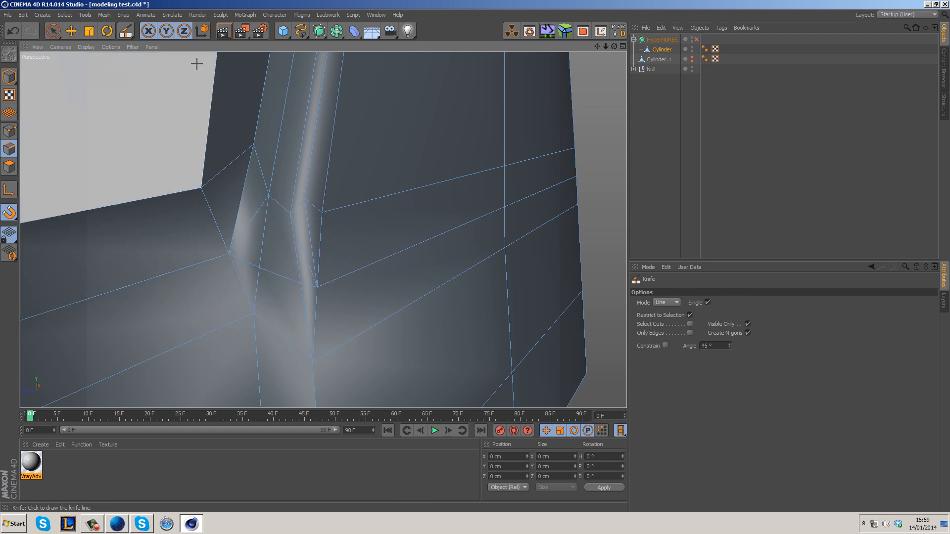
Dissolve the two surplus steep edges on the outer sides of the groove's lower bend.
click(53, 30)
right_click(198, 161)
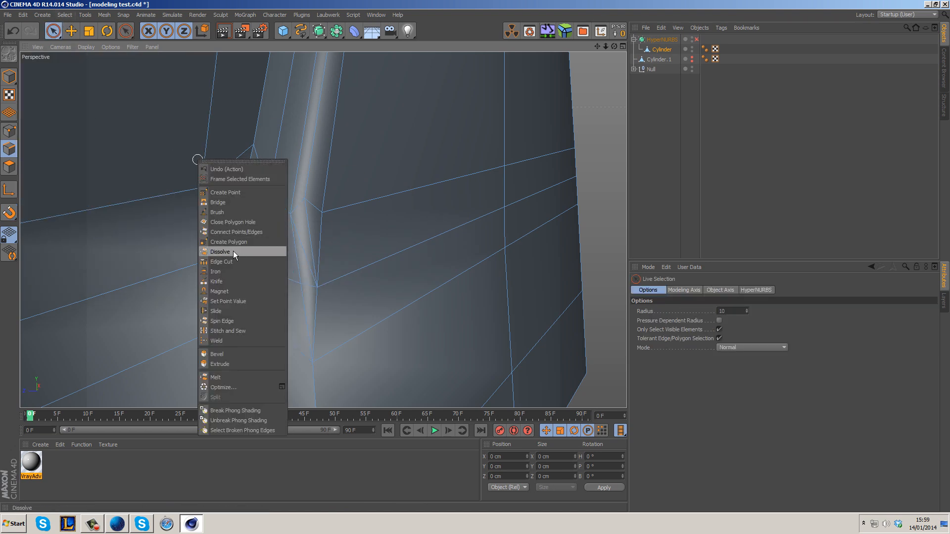
click(223, 4)
click(245, 199)
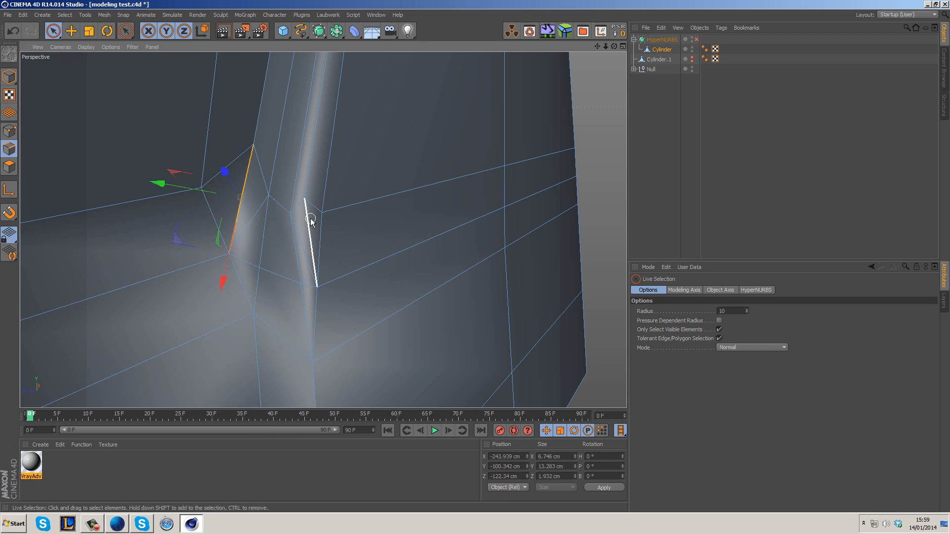
shift+click(309, 228)
right_click(369, 207)
click(411, 310)
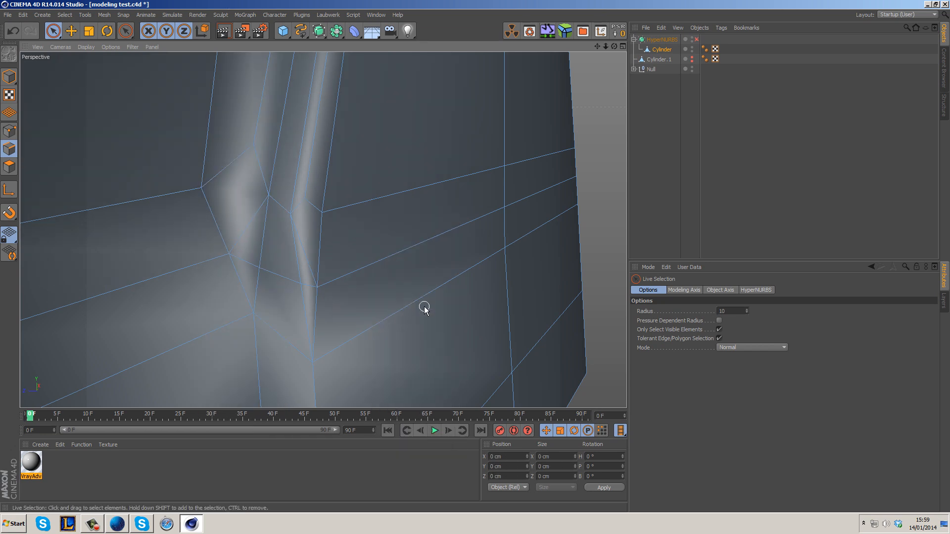
Dissolve the two diagonal edges that run from the groove's lower bend to the new cross cut.
click(309, 257)
shift+click(250, 233)
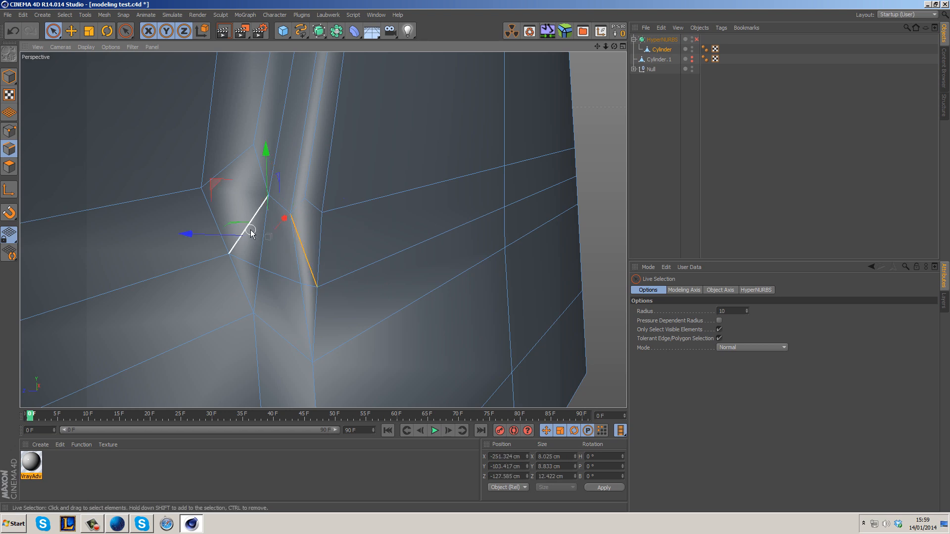
right_click(367, 235)
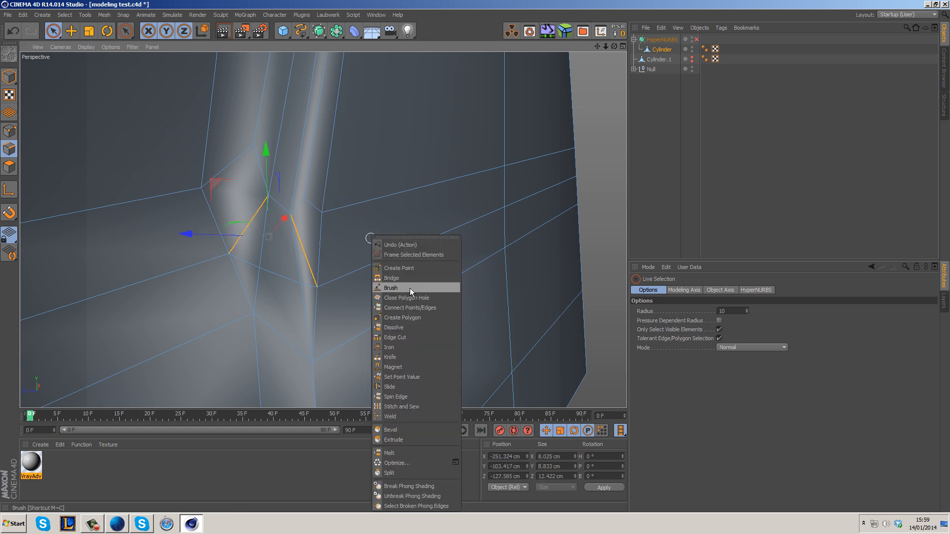
click(404, 324)
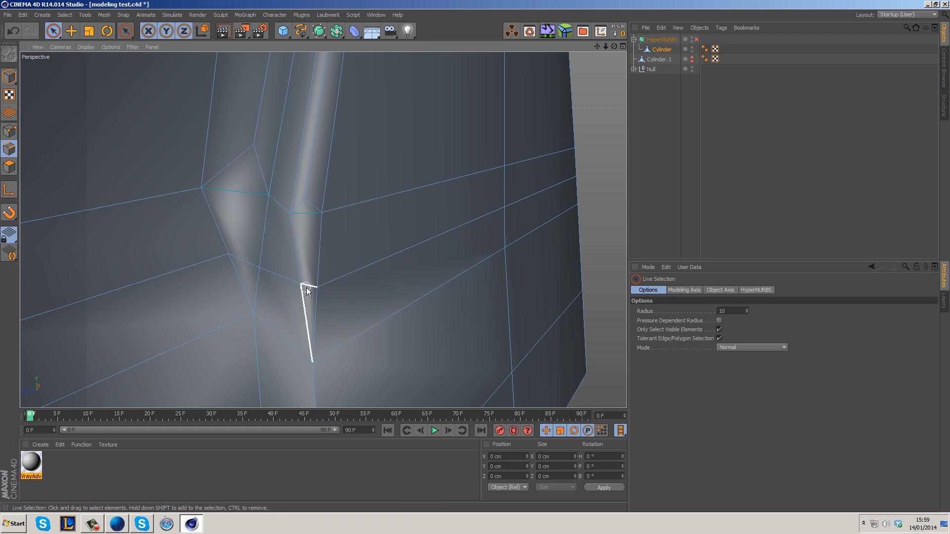
scroll(347, 263, down, 3)
scroll(331, 248, up, 3)
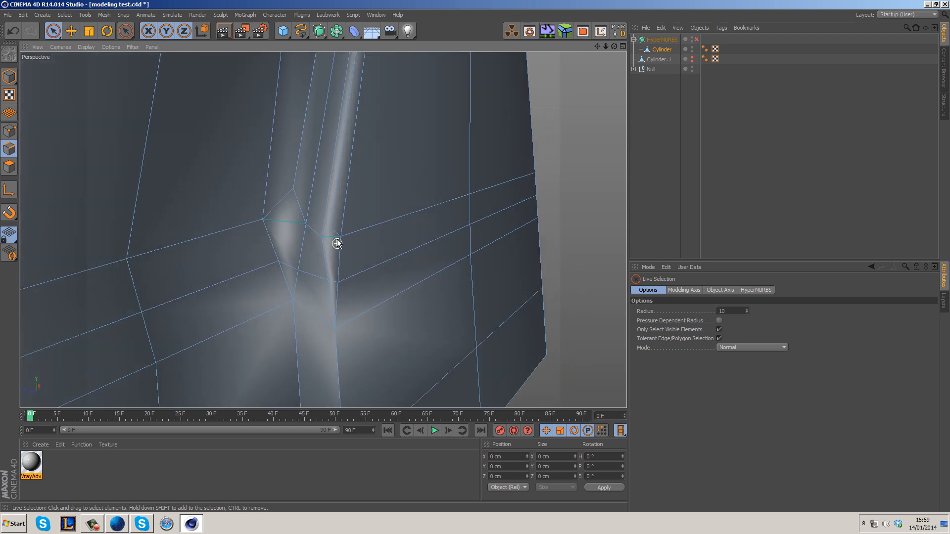
Cut both groove borders at the lower bend with the Knife, running their inner edges down to the horizontal row below.
scroll(361, 267, up, 3)
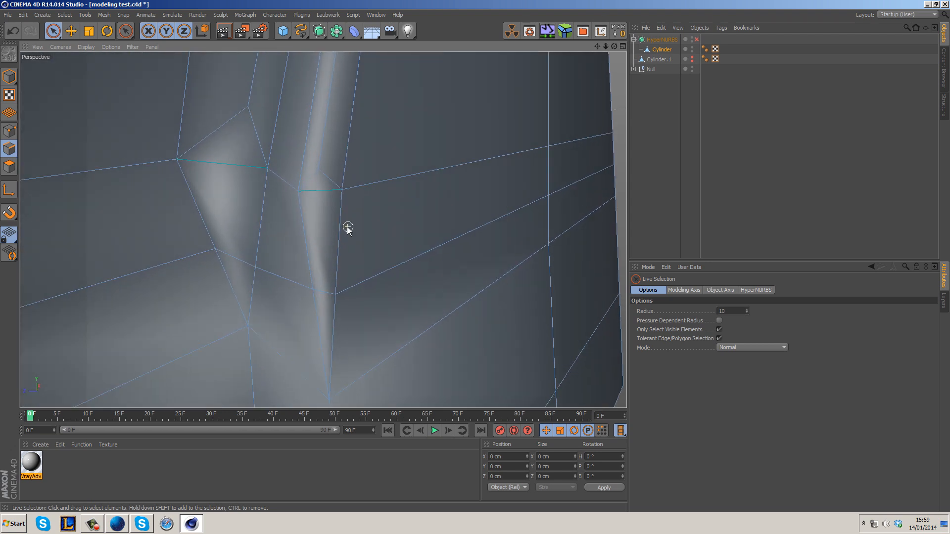
right_click(380, 234)
click(400, 356)
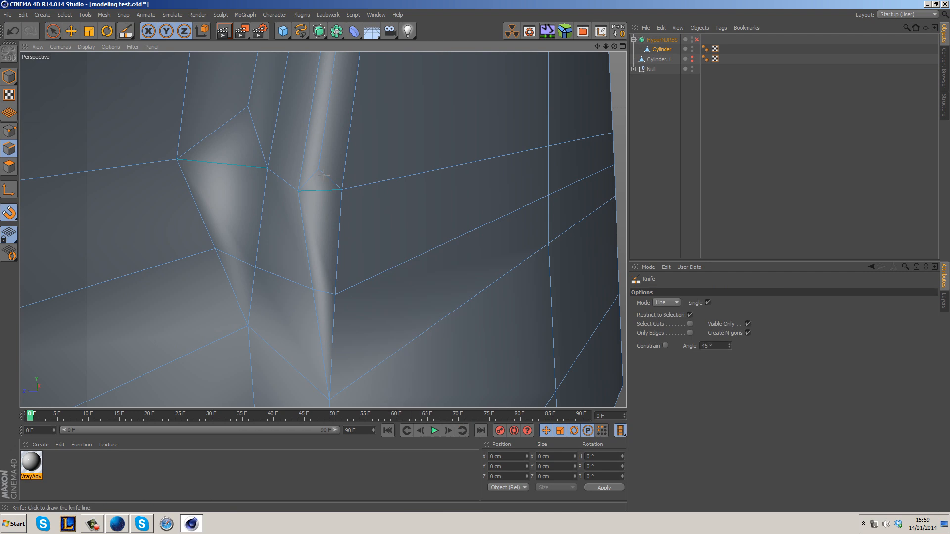
drag(319, 170, 325, 292)
drag(241, 112, 231, 256)
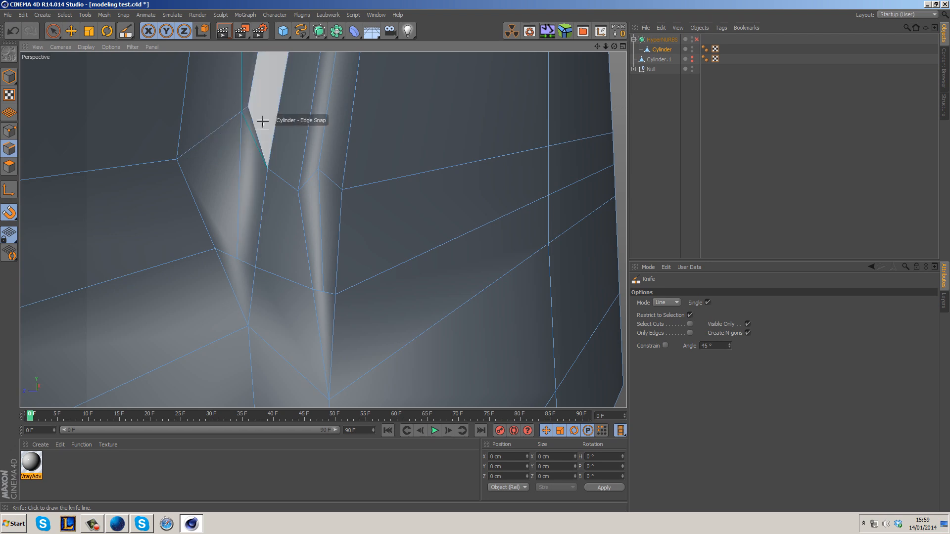
Slide the inner border points and the groove corner point at the lower bend into line with their neighbouring horizontal edge rows.
alt+drag(246, 182, 245, 179)
click(9, 131)
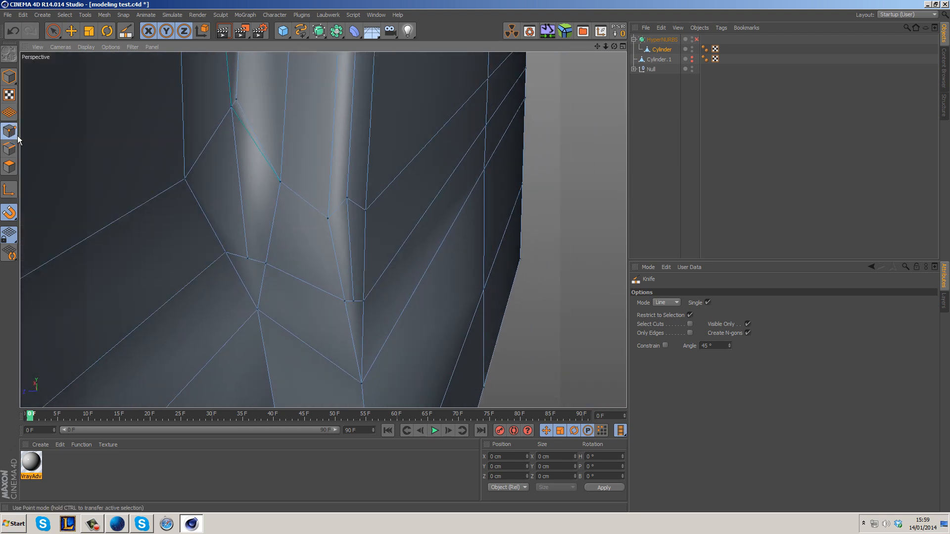
right_click(227, 142)
click(273, 313)
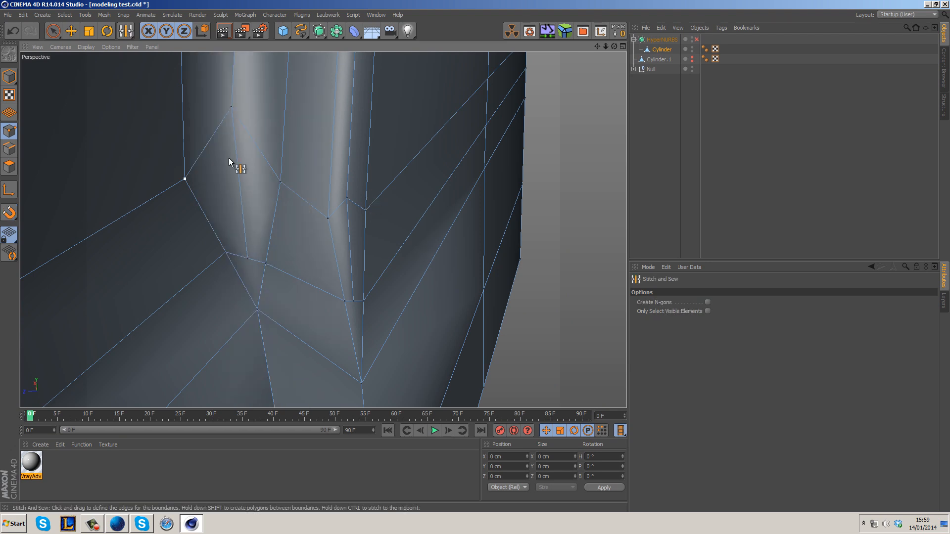
click(53, 31)
right_click(125, 143)
click(176, 296)
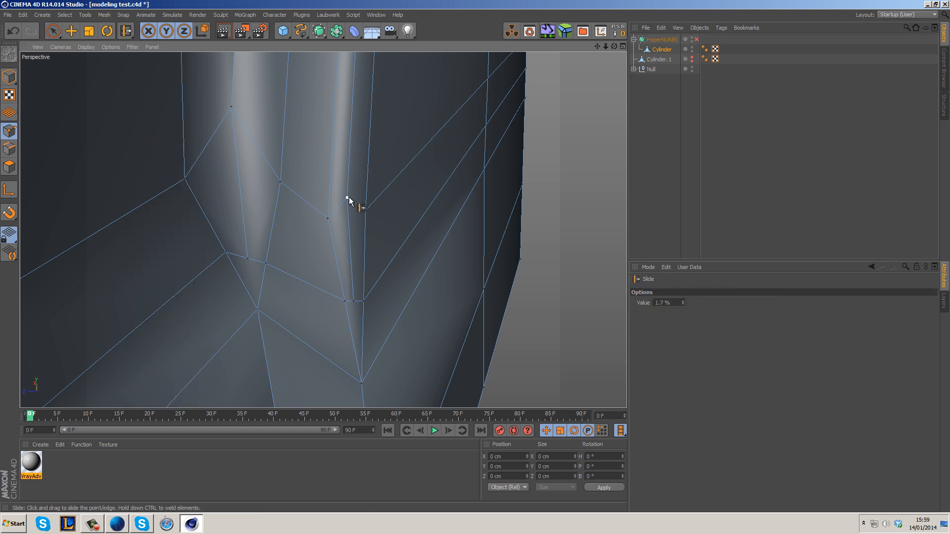
drag(350, 213, 352, 218)
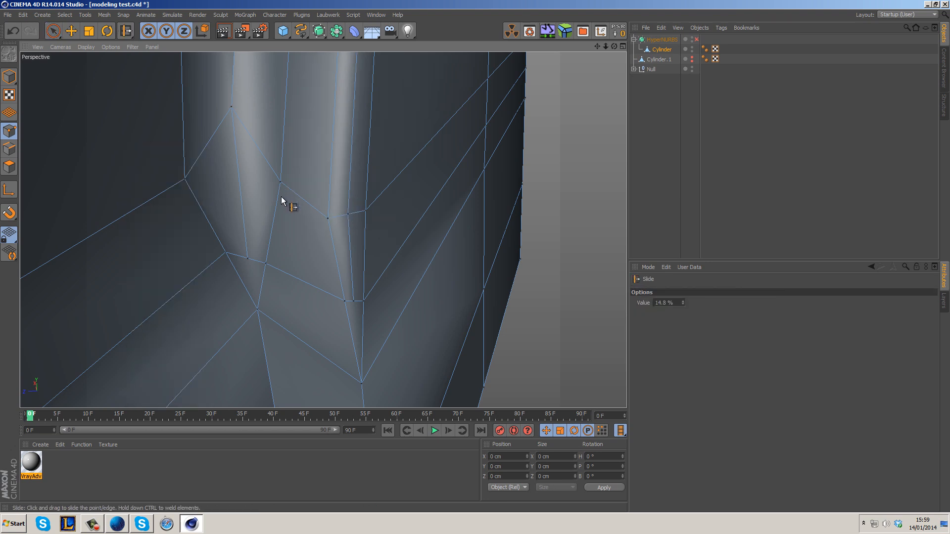
drag(282, 182, 279, 198)
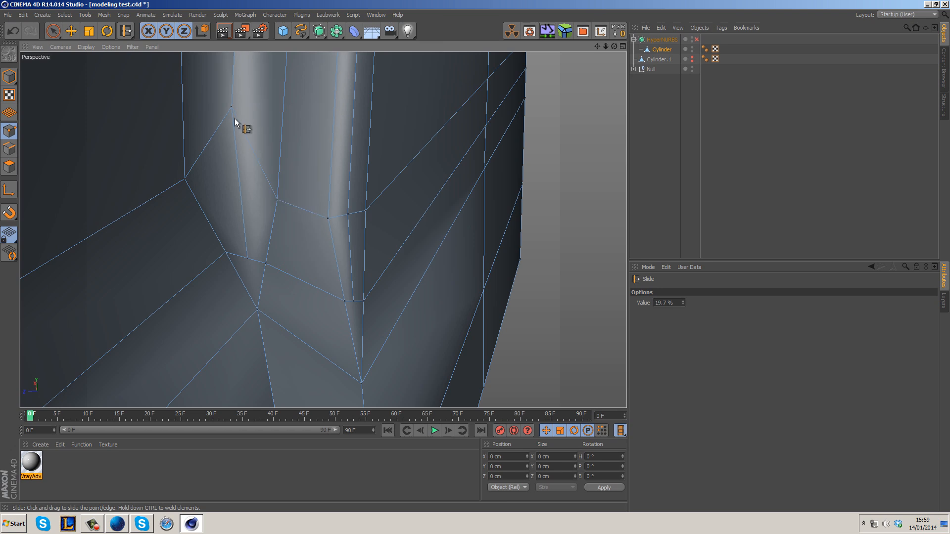
drag(237, 168, 245, 187)
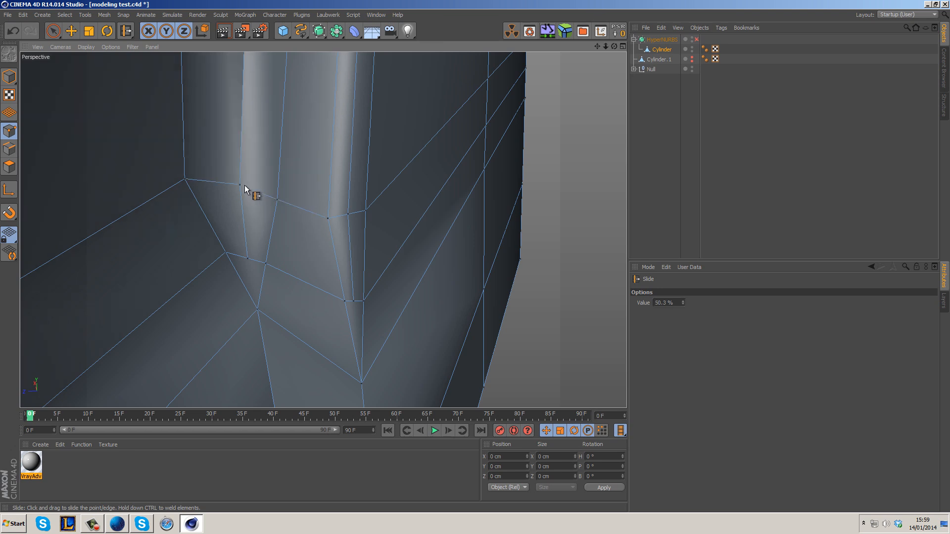
drag(247, 260, 260, 254)
drag(355, 290, 352, 228)
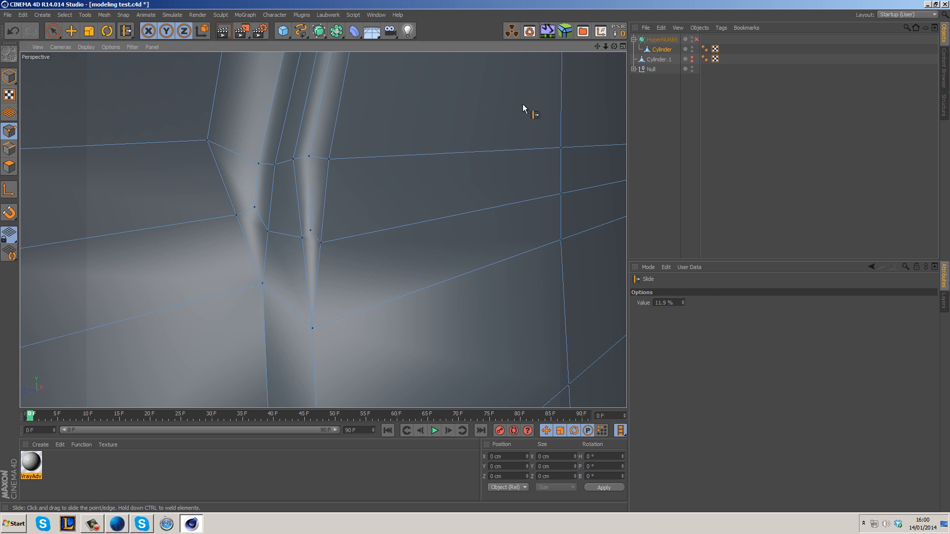
Turn on HyperNURBS smoothing to examine the reworked groove from several angles, and return to the unsmoothed Cylinder.
key(q)
alt+drag(405, 172, 509, 233)
click(648, 158)
alt+right_drag(510, 233, 468, 251)
scroll(468, 251, down, 3)
mouse_move(459, 251)
alt+mouse_down()
mouse_move(473, 182)
mouse_move(408, 172)
mouse_move(375, 248)
mouse_move(438, 270)
mouse_move(492, 212)
mouse_move(359, 173)
mouse_move(397, 282)
mouse_move(529, 236)
mouse_move(465, 248)
alt+mouse_up()
scroll(399, 283, up, 4)
click(655, 53)
key(q)
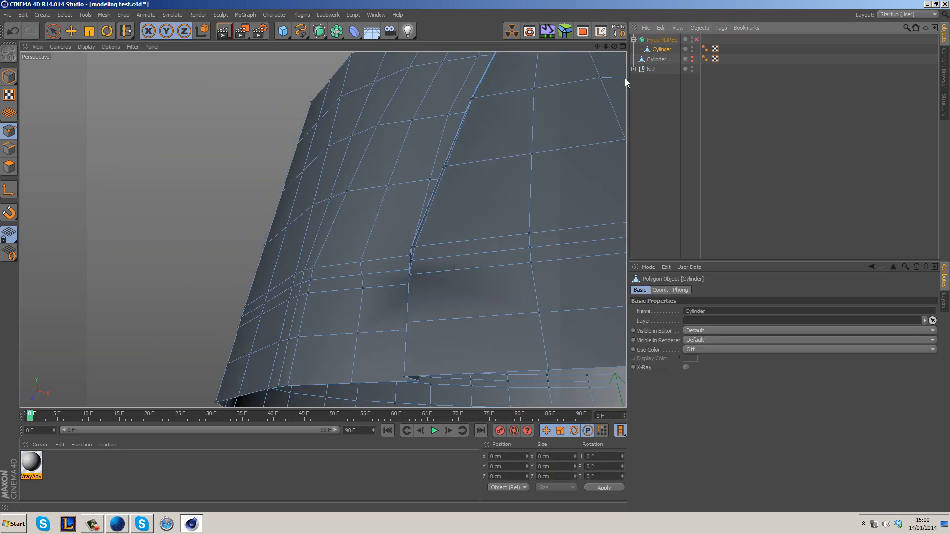
Select the outer border points at the groove's lower bend and move them about 5 cm along positive X in the Top view.
alt+drag(394, 246, 500, 221)
key(space)
mouse_move(439, 275)
mouse_down()
mouse_move(432, 258)
mouse_move(394, 339)
mouse_move(439, 333)
mouse_up()
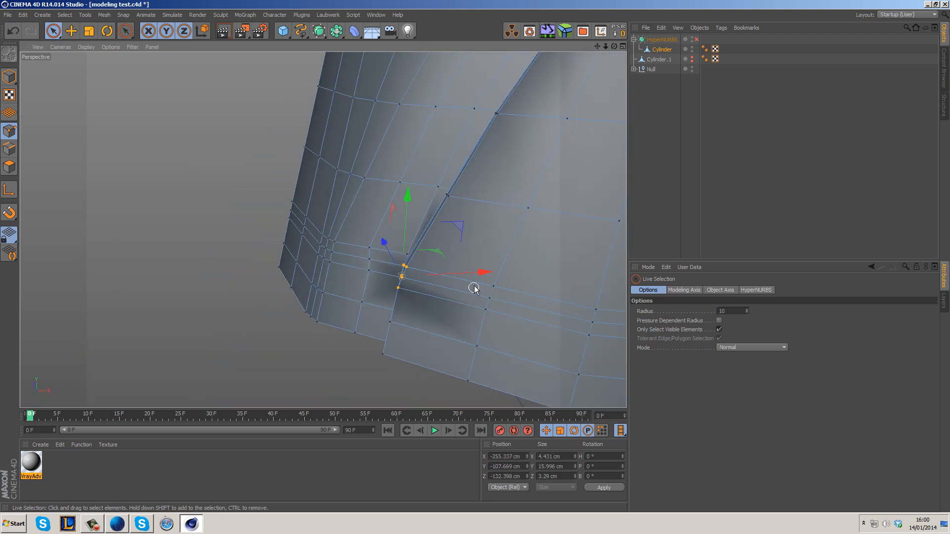
middle_click(465, 234)
scroll(435, 153, up, 5)
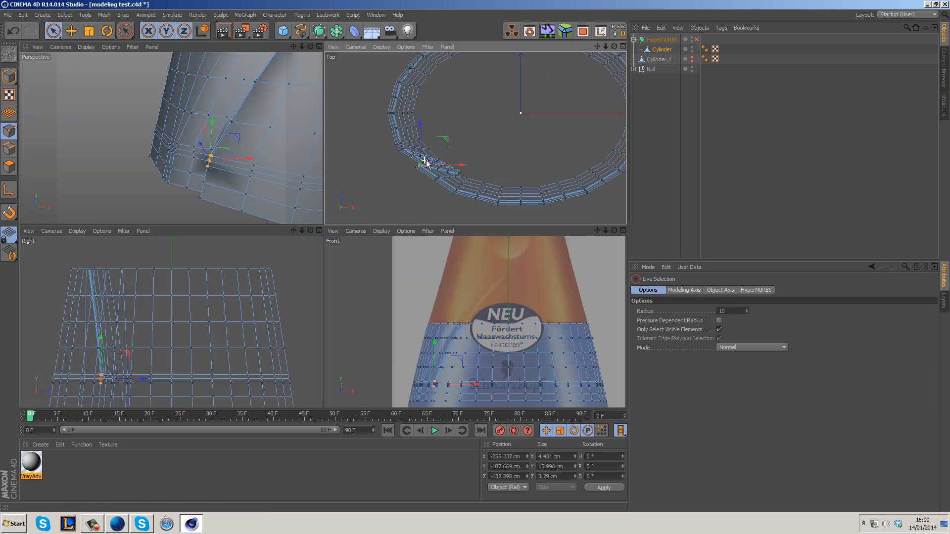
scroll(437, 160, up, 2)
drag(445, 123, 450, 123)
Examine the smoothed bottle body and the groove's lower end from several angles in the perspective view.
middle_click(311, 156)
alt+drag(390, 298, 477, 178)
key(q)
alt+drag(432, 259, 613, 148)
click(635, 131)
alt+drag(534, 196, 542, 176)
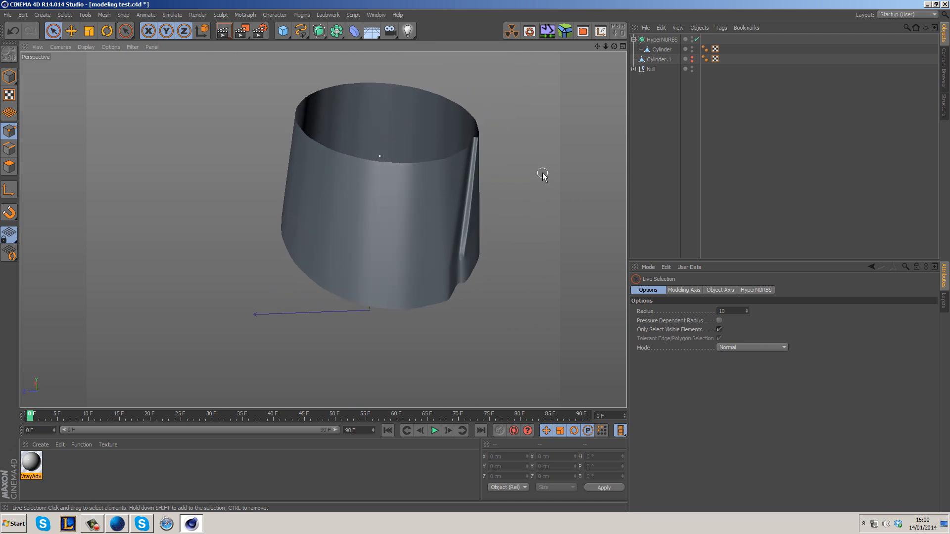
click(655, 49)
click(652, 126)
alt+drag(541, 166, 529, 195)
alt+drag(431, 216, 507, 183)
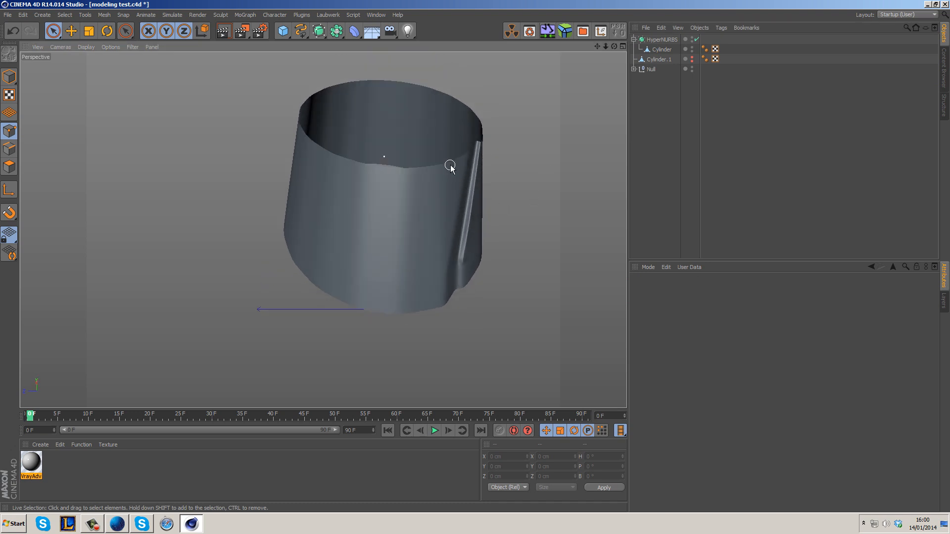
Switch off smoothing on the Cylinder and place Cylinder.1 inside a new HyperNURBS for comparison in the Top view.
middle_click(447, 142)
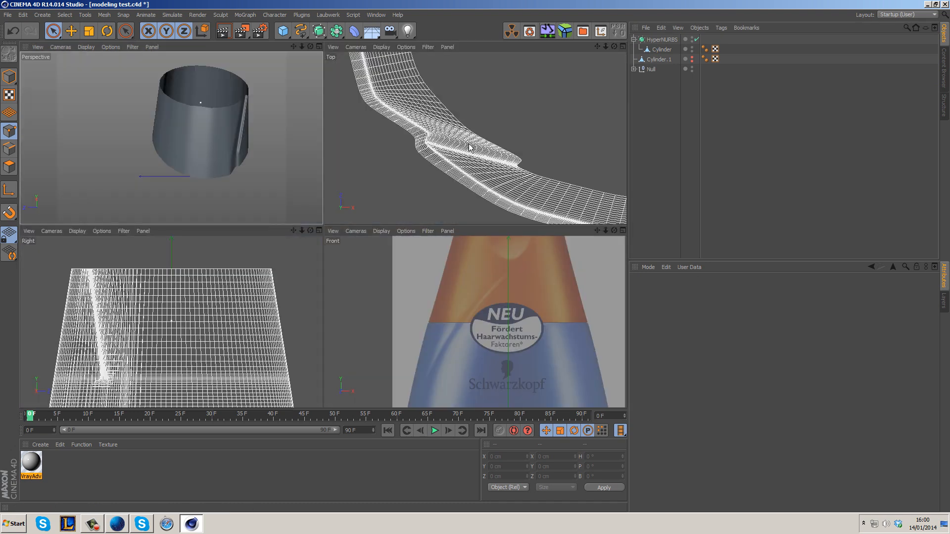
scroll(564, 129, down, 5)
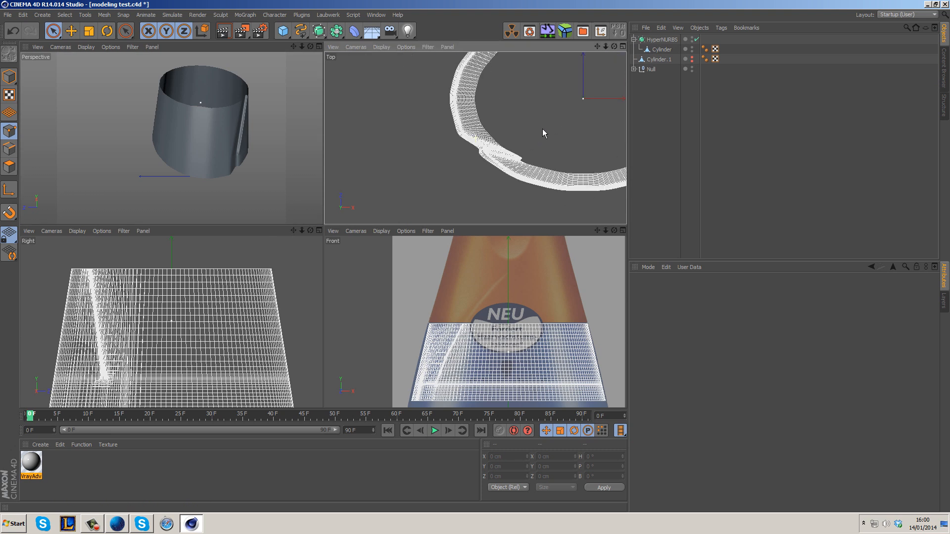
middle_click(579, 142)
click(658, 60)
click(660, 50)
click(697, 39)
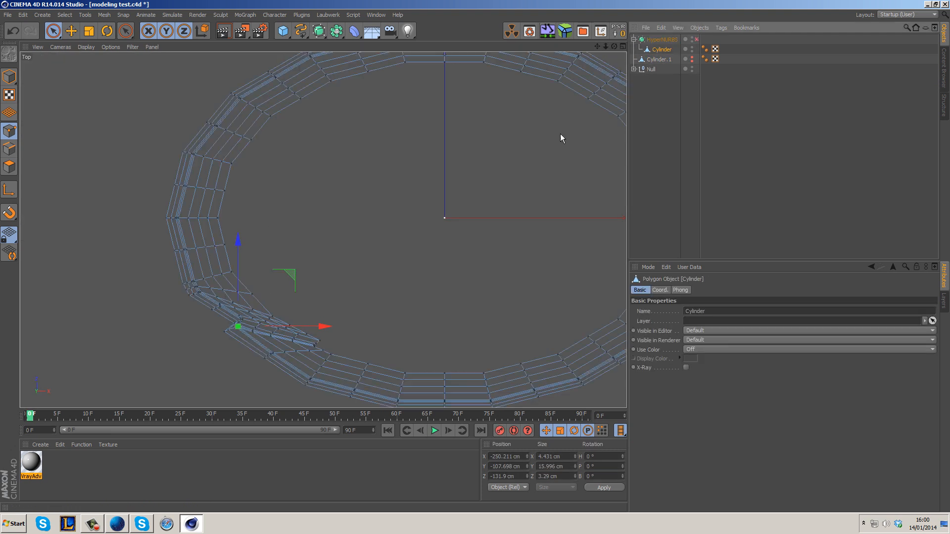
scroll(492, 176, down, 4)
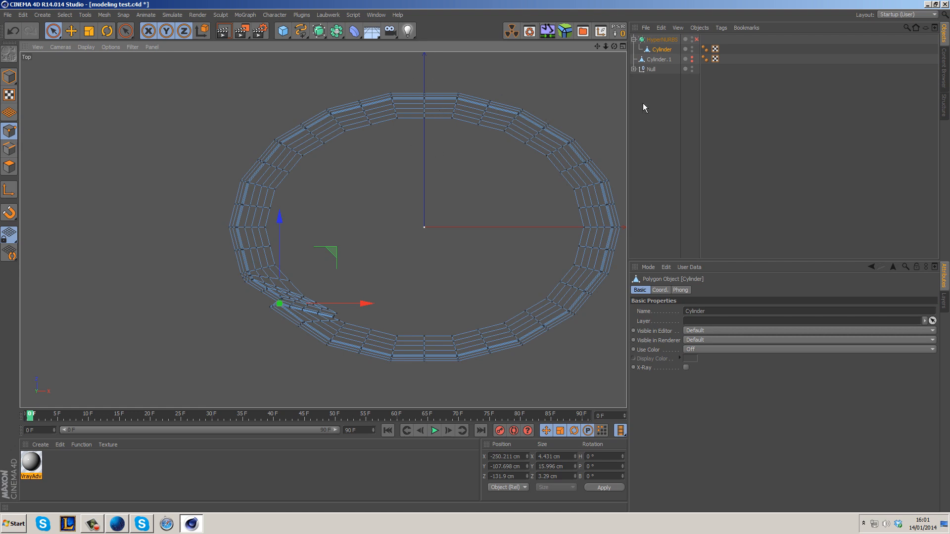
click(670, 60)
alt+drag(319, 31, 339, 37)
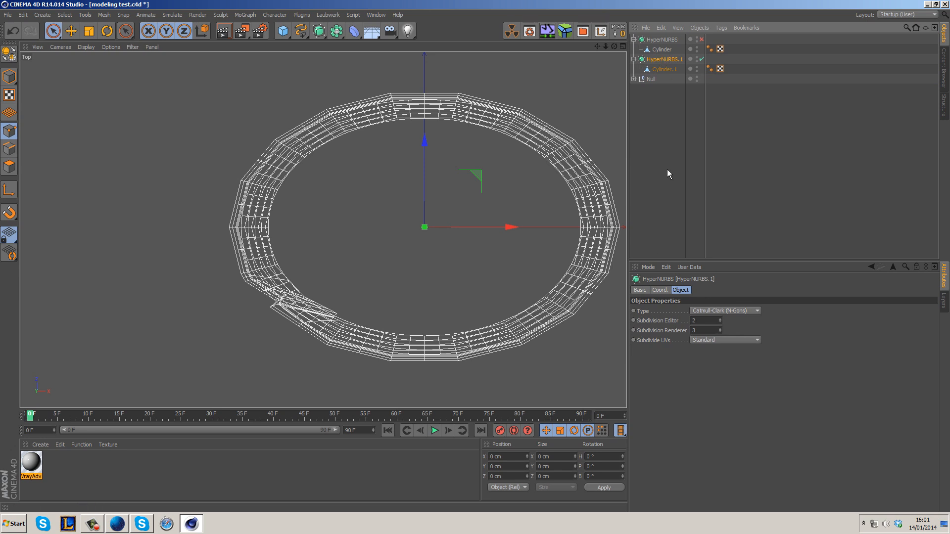
Turn on the display color of HyperNURBS.1 and set it to pure red (255, 0, 0).
click(649, 291)
click(689, 349)
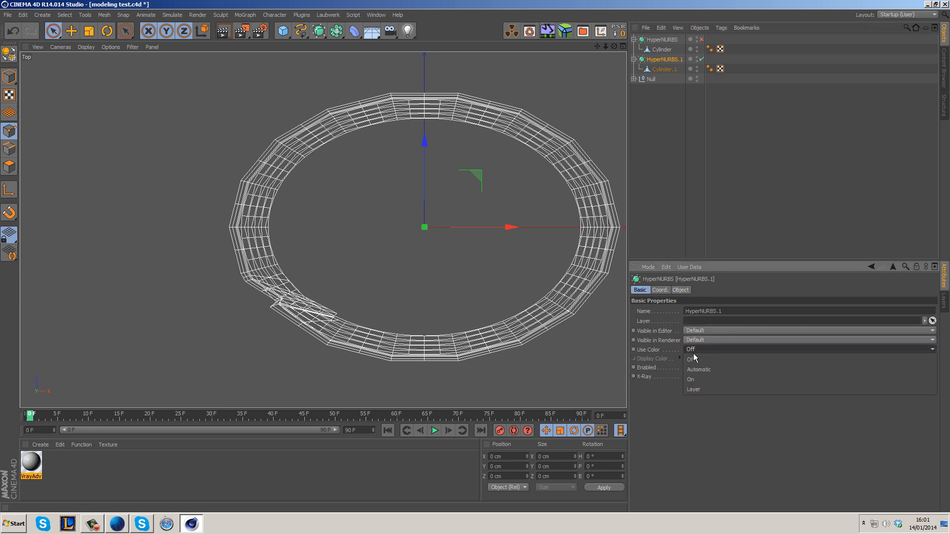
click(693, 379)
click(690, 358)
click(691, 354)
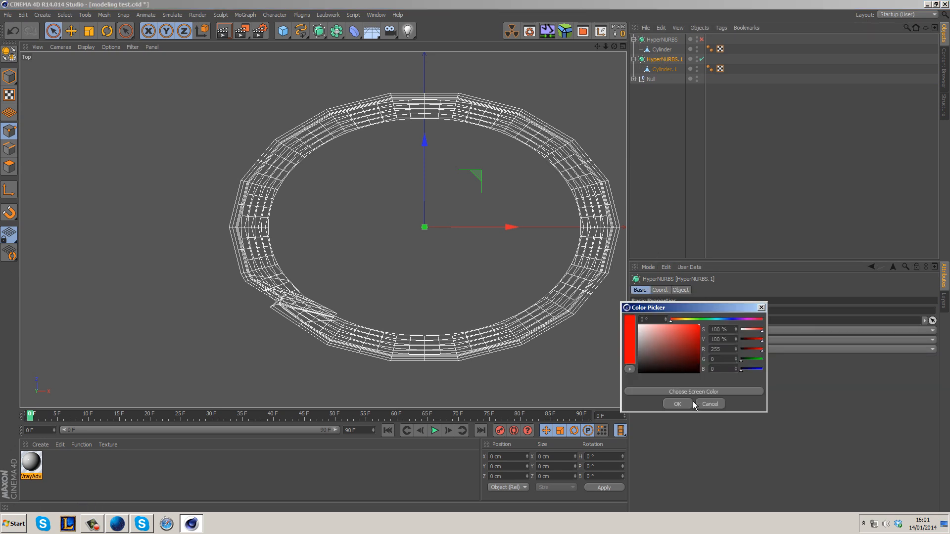
click(677, 404)
click(683, 218)
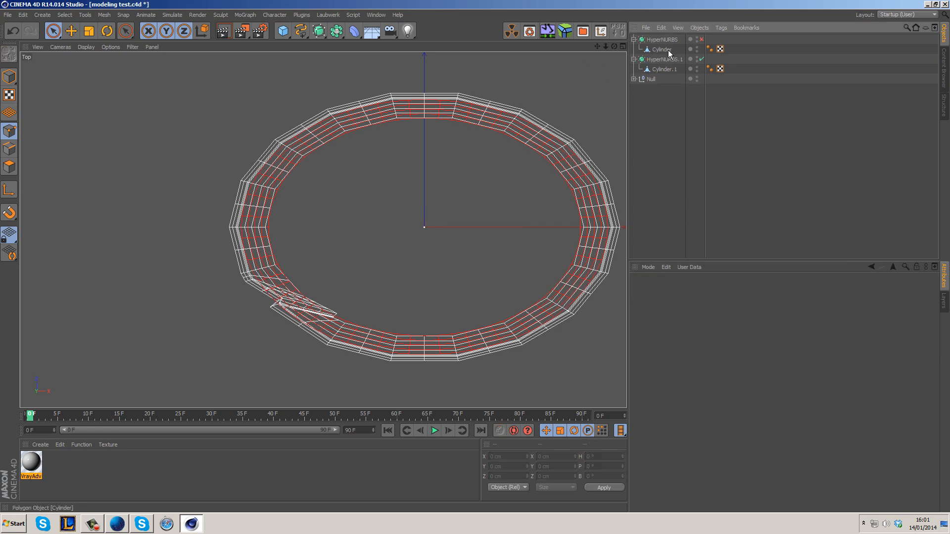
Re-enable smoothing on the Cylinder and shift the point column just beside the back centre to match the red reference in the Top view.
click(702, 39)
click(662, 49)
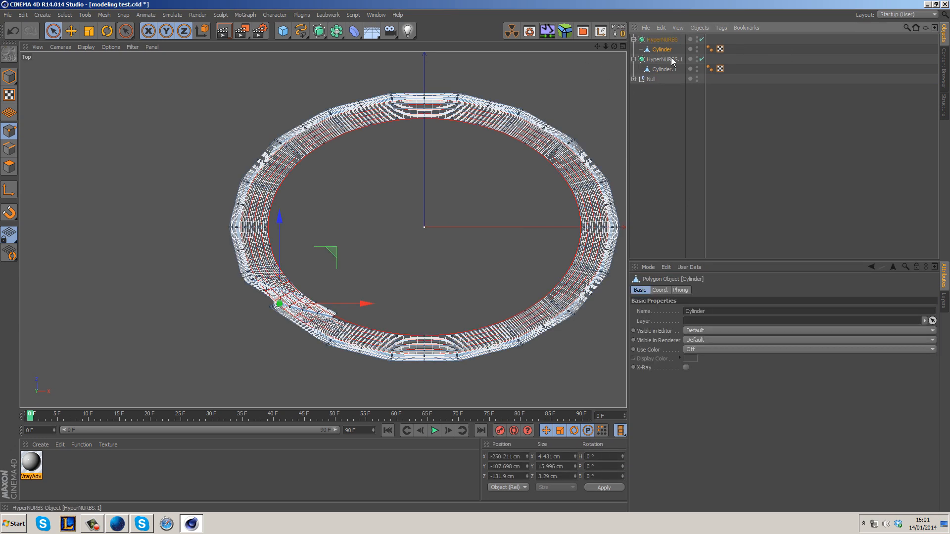
click(55, 37)
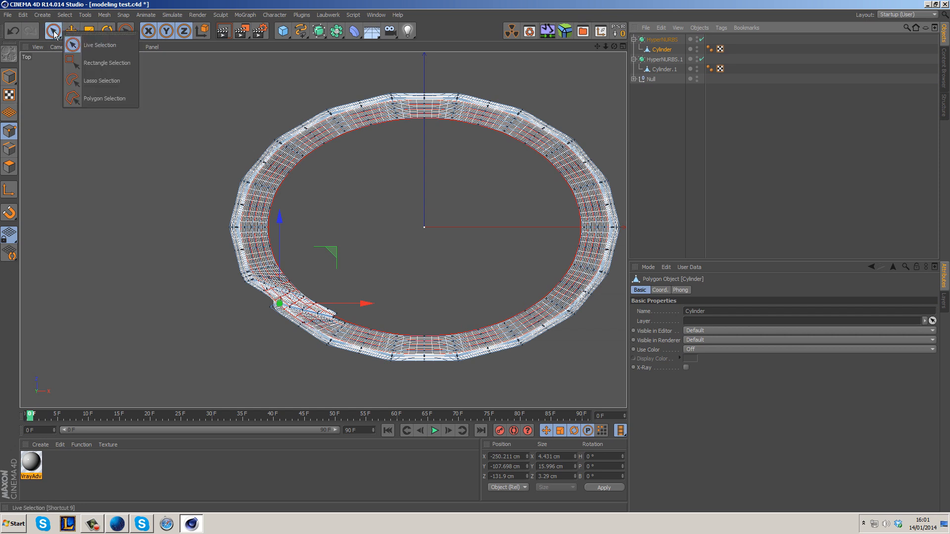
click(91, 68)
drag(377, 78, 471, 144)
drag(426, 74, 471, 230)
scroll(468, 82, up, 2)
scroll(463, 98, up, 3)
drag(500, 99, 492, 107)
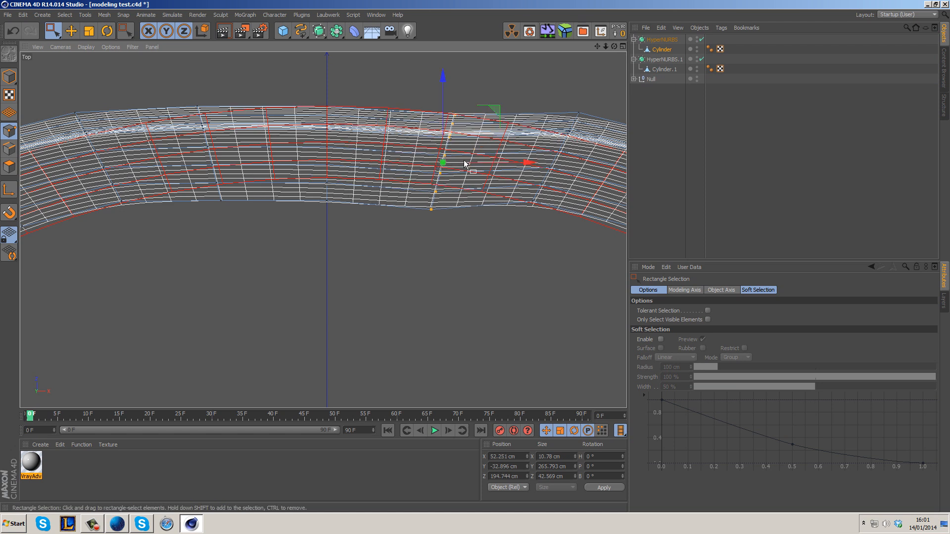
Adjust the next point column along the back curve towards the red reference, and select the column after it.
alt+middle_drag(555, 174, 425, 159)
drag(420, 75, 483, 209)
drag(488, 91, 483, 116)
alt+middle_drag(537, 162, 456, 140)
drag(460, 80, 520, 167)
drag(425, 140, 512, 242)
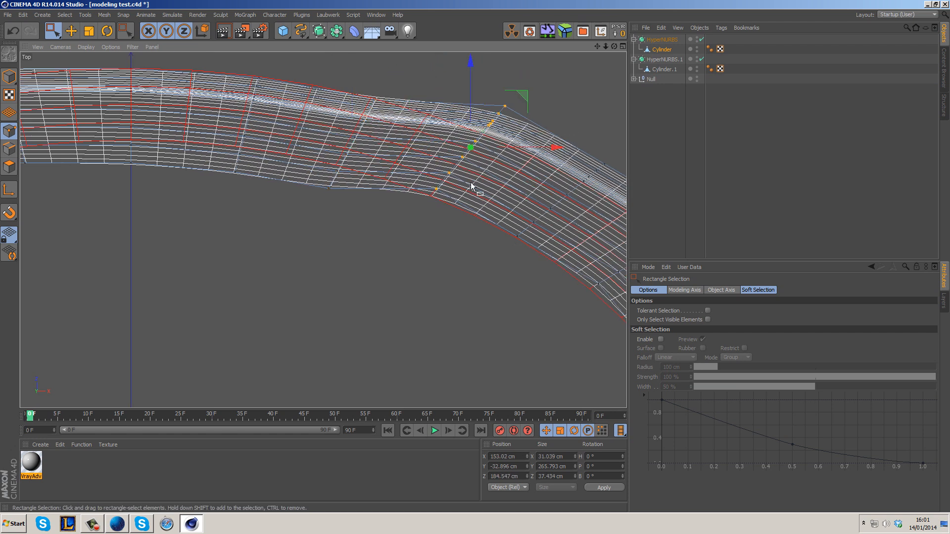
Compare the grey and red bodies in perspective, and hide both HyperNURBS objects with their cylinders.
middle_click(246, 182)
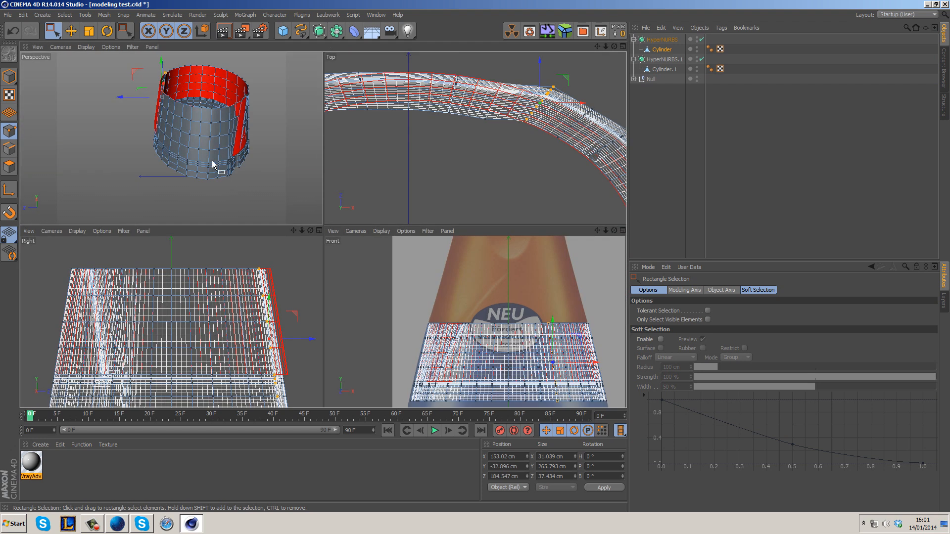
middle_click(212, 164)
alt+drag(545, 174, 408, 188)
alt+drag(526, 228, 407, 267)
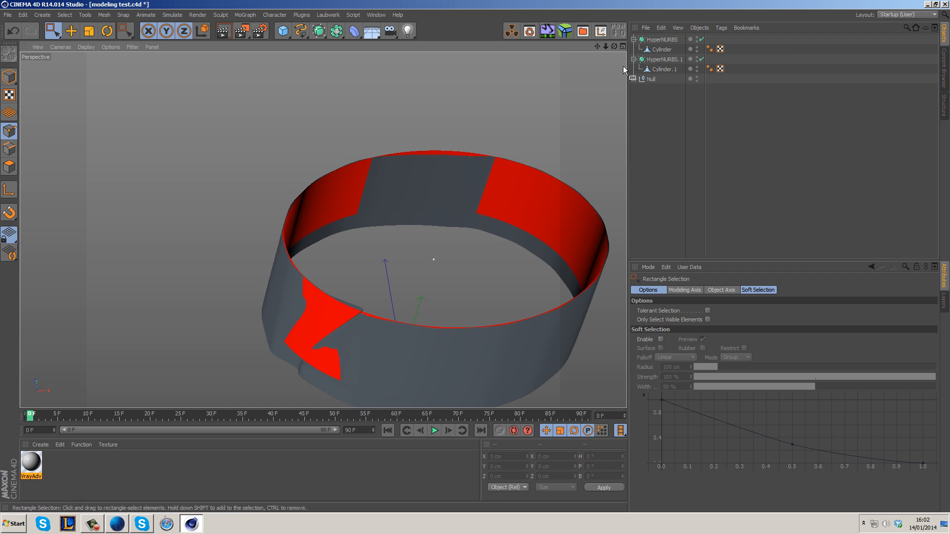
mouse_move(697, 69)
alt+mouse_down()
mouse_move(697, 39)
mouse_move(697, 70)
alt+mouse_up()
alt+click(697, 39)
Show the earlier body in the Null with its HyperNURBS.1 smoothing enabled, keeping the Null's HyperNURBS and Cylinder.2 hidden.
click(634, 79)
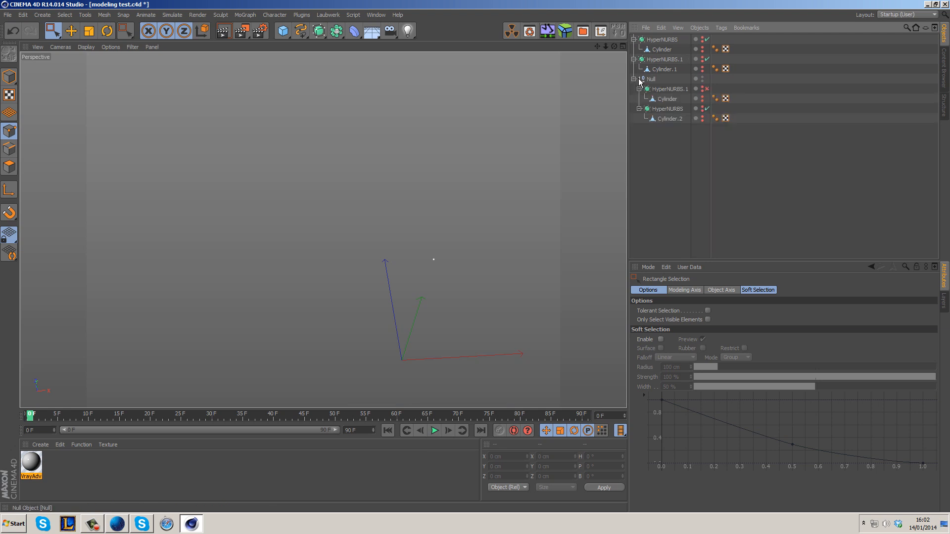
alt+drag(701, 111, 703, 119)
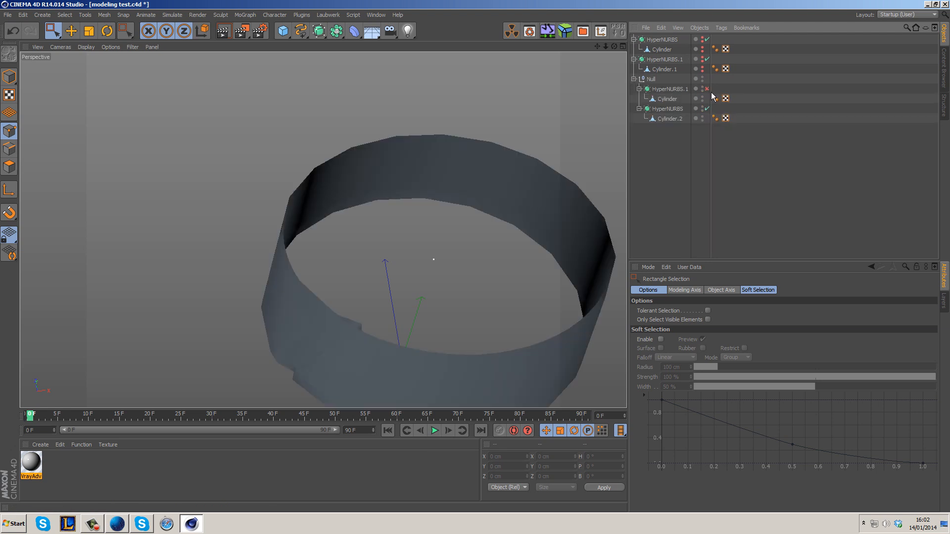
click(707, 89)
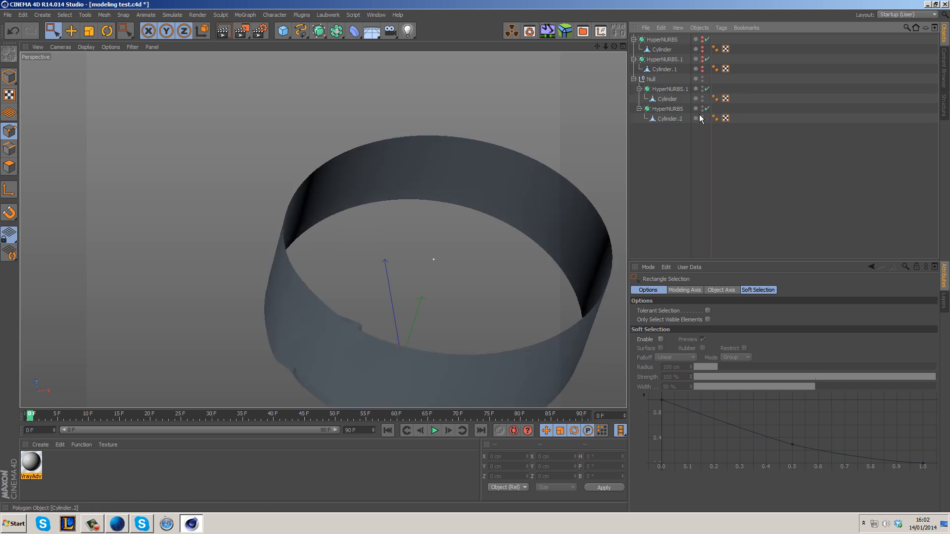
click(706, 109)
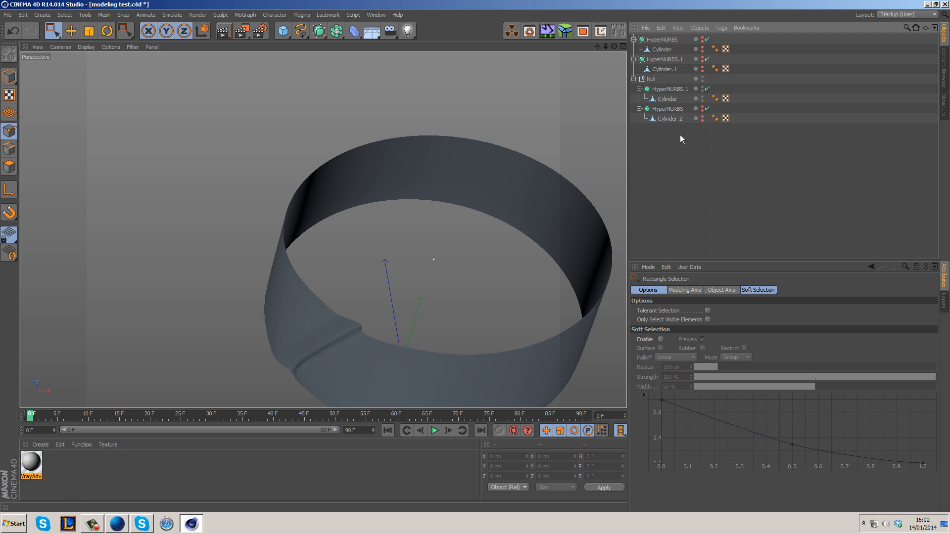
Examine the smoothed groove of the Null's earlier body up close, especially its lower end.
click(667, 98)
drag(53, 31, 89, 45)
click(14, 77)
click(124, 141)
alt+drag(125, 141, 197, 117)
alt+drag(399, 275, 421, 212)
alt+middle_drag(454, 284, 435, 200)
scroll(315, 241, up, 5)
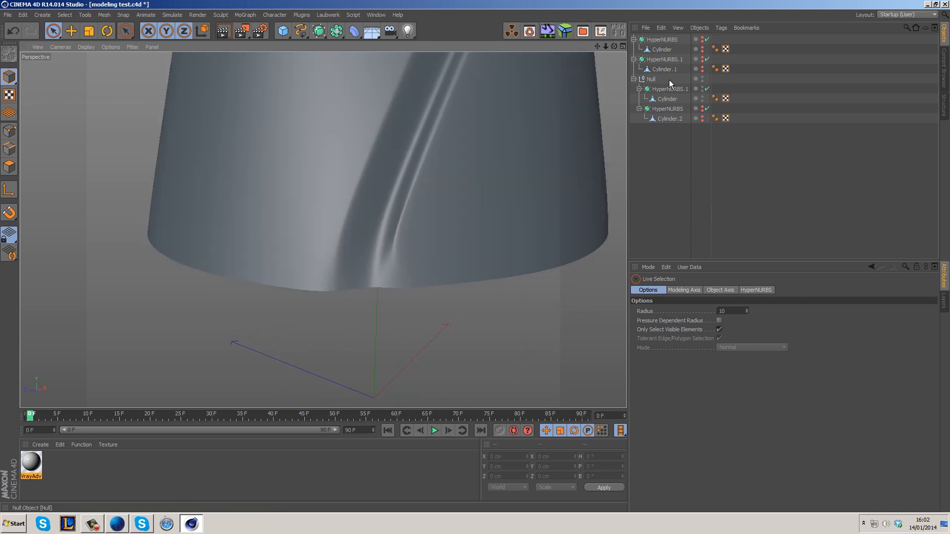
Examine the groove's lower end on the Null's earlier Cylinder with shaded mesh lines displayed, comparing its HyperNURBS smoothing off and on.
click(665, 99)
key(q)
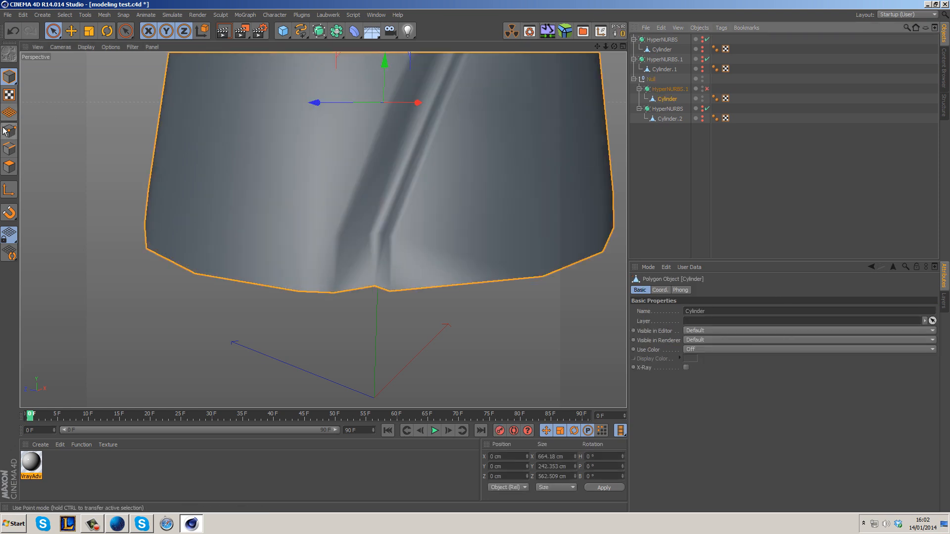
click(86, 47)
click(97, 74)
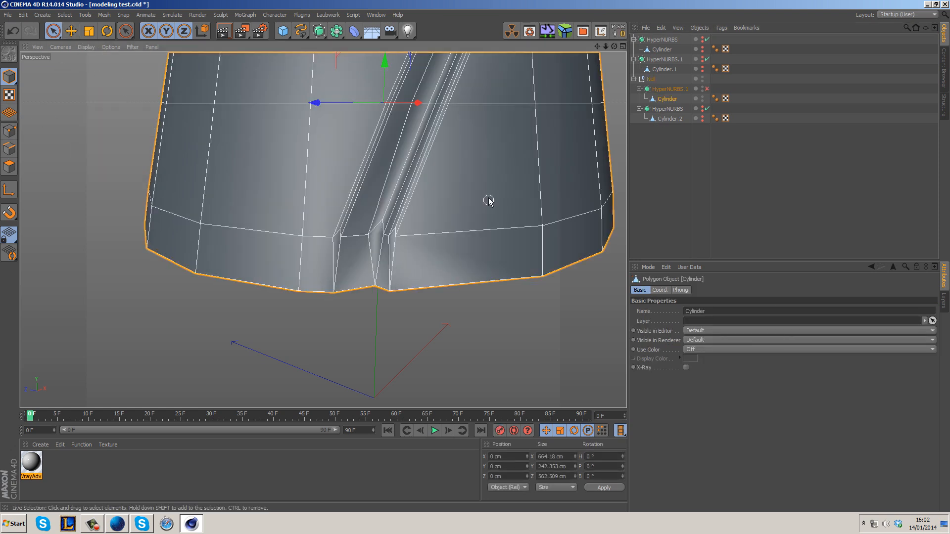
mouse_move(469, 210)
alt+mouse_down()
mouse_move(497, 214)
mouse_move(489, 200)
alt+mouse_up()
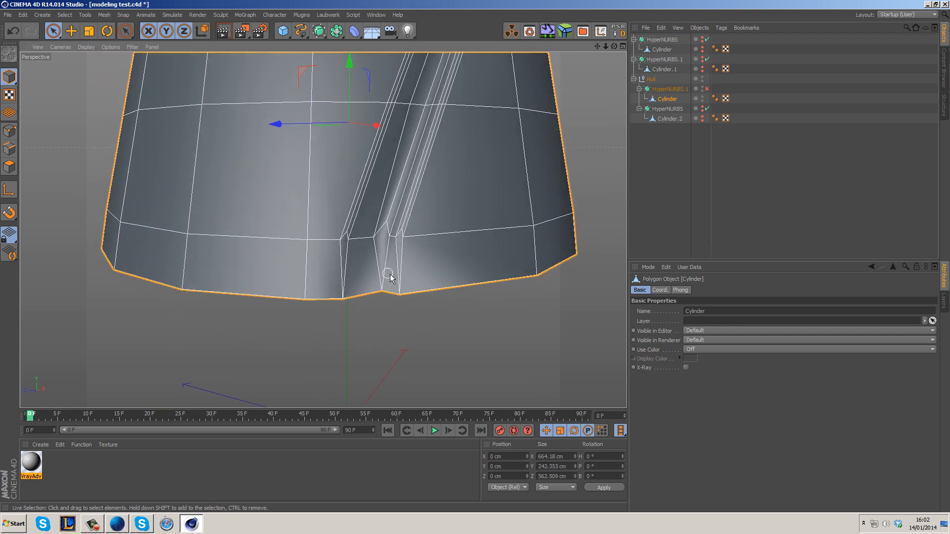
key(q)
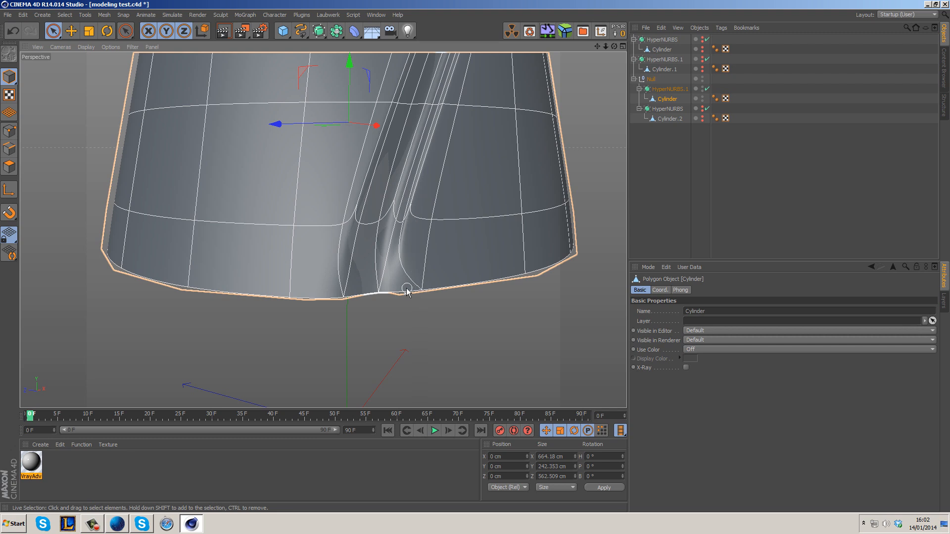
key(q)
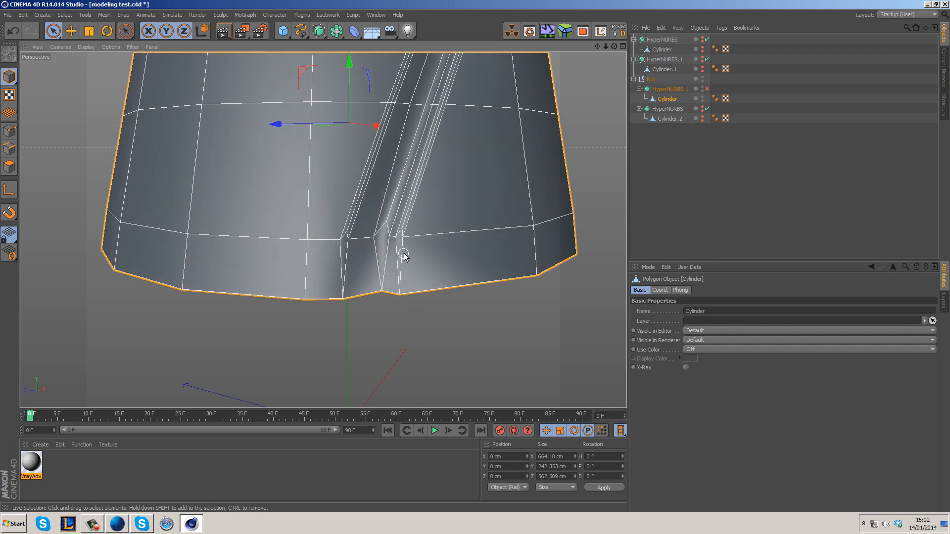
Undo the recent visibility and smoothing changes back to the visible, unsmoothed main Cylinder, before Cylinder.1 had its own HyperNURBS.
key(ctrl+z)
key(ctrl+z)
key(ctrl+z)
key(ctrl+z)
key(ctrl+z)
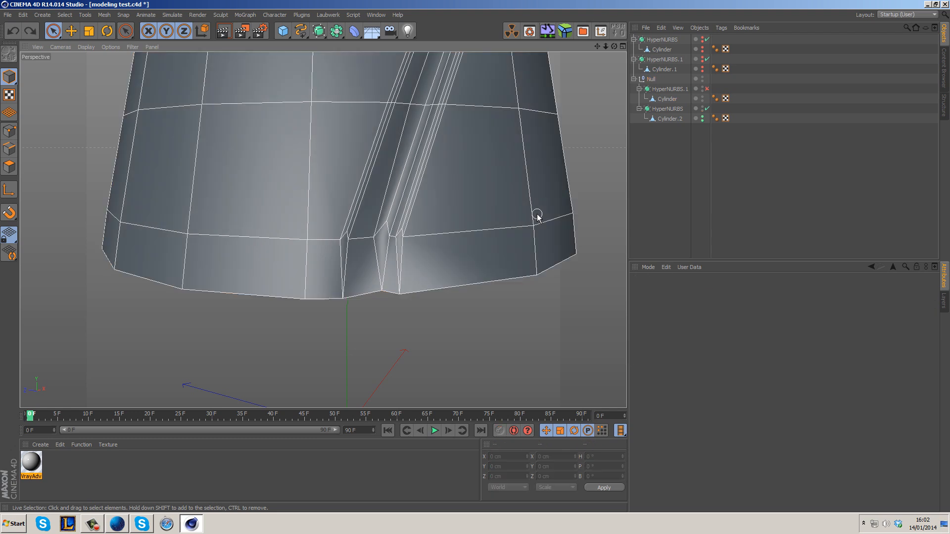
key(ctrl+z)
key(ctrl+z)
key(ctrl+z)
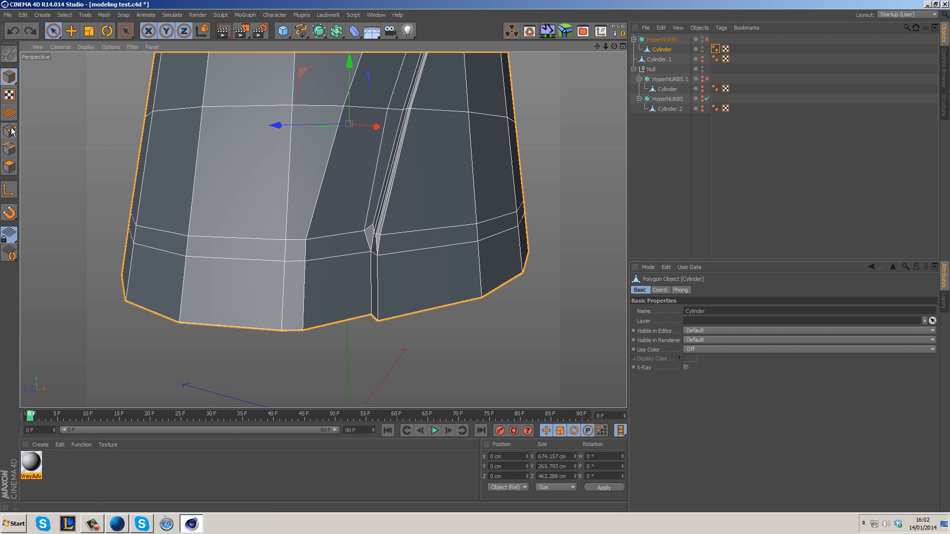
Loop-select the horizontal edge loop just above the Cylinder's bottom edge and lower it in the Front view to about Y -146.7 cm.
click(9, 149)
key(q)
key(q)
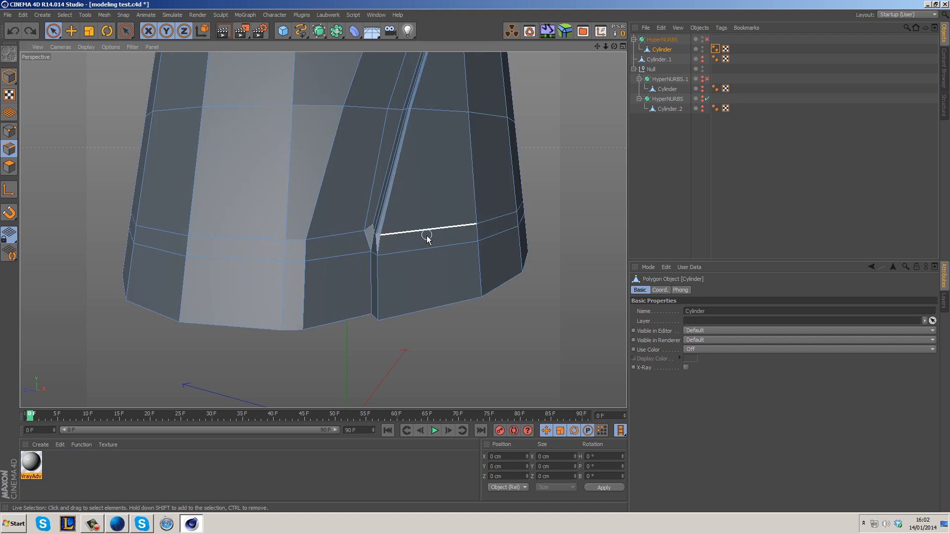
key(u)
key(l)
click(381, 261)
click(381, 258)
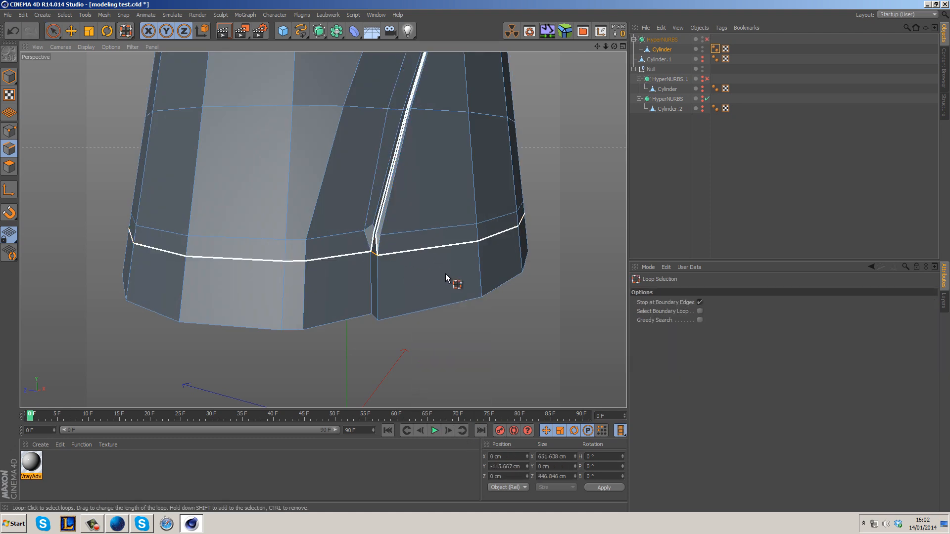
middle_click(599, 333)
middle_click(549, 330)
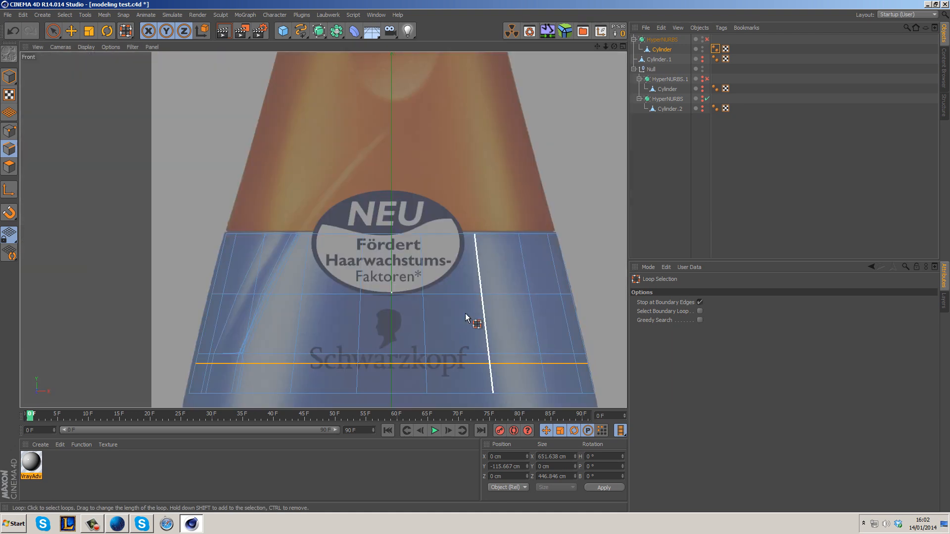
alt+right_drag(503, 325, 446, 314)
alt+middle_drag(444, 307, 435, 215)
scroll(418, 208, up, 3)
key(e)
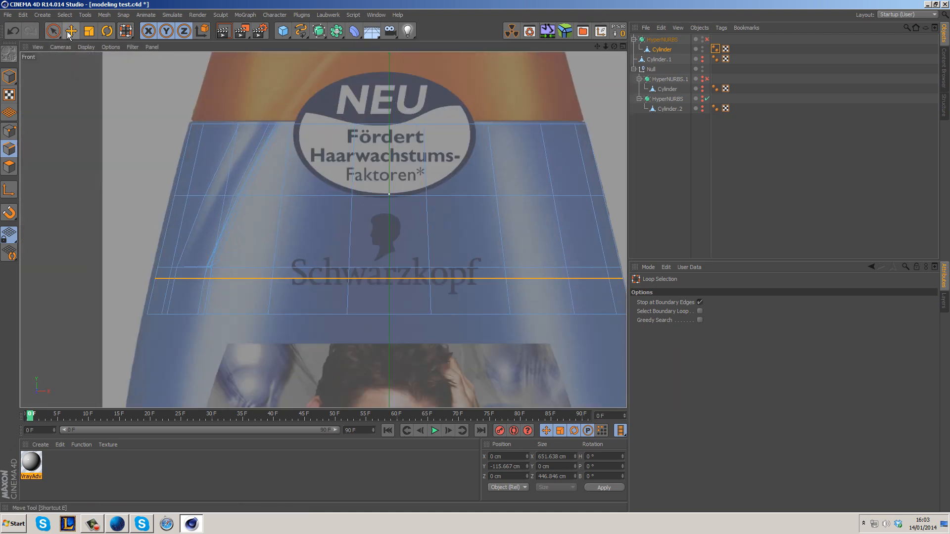
drag(394, 207, 390, 229)
Loop-select the Cylinder's lowest edge loop with Stop at Boundary Edges off, and delete it.
key(u)
key(l)
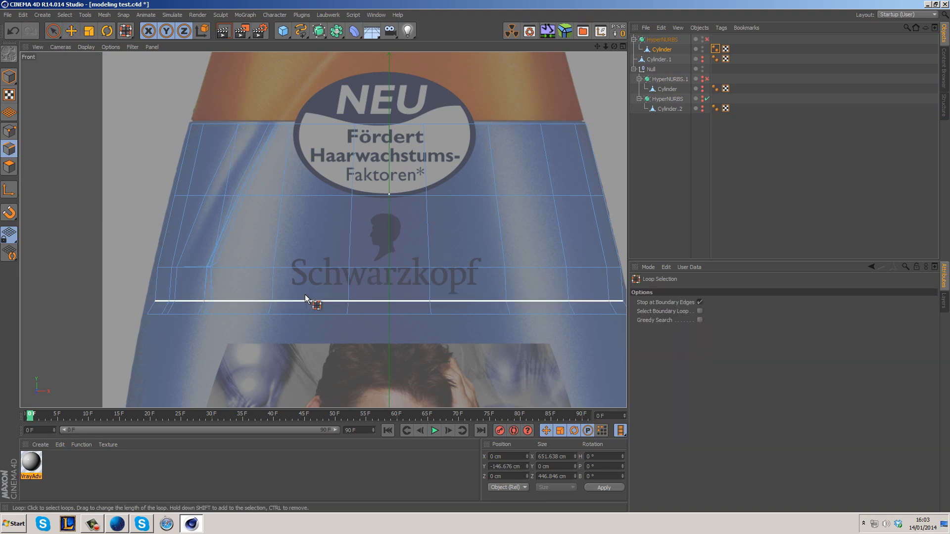
click(699, 302)
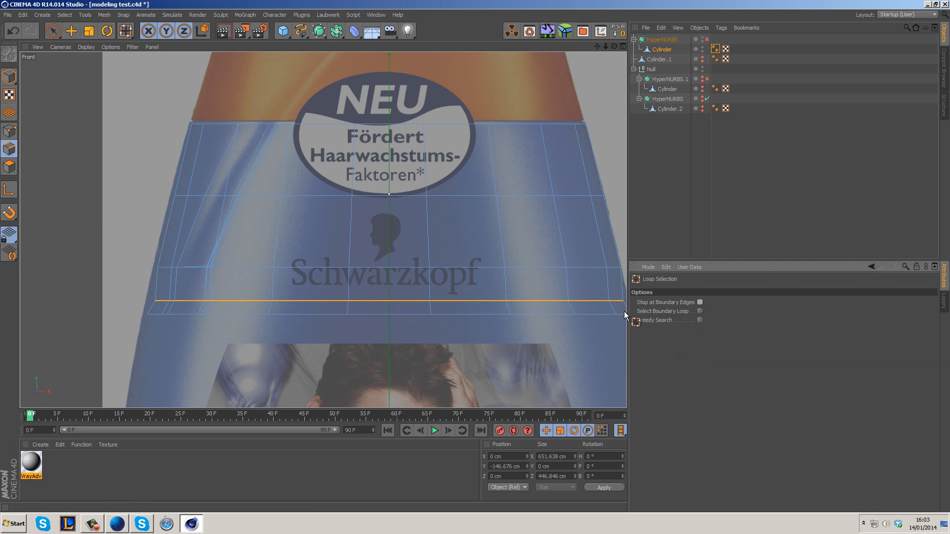
click(572, 316)
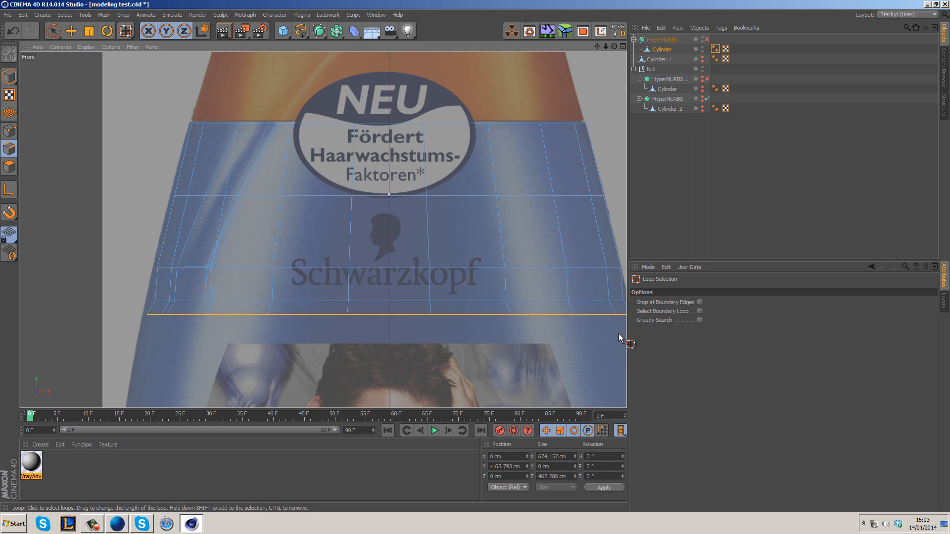
key(Delete)
key(Return)
key(Return)
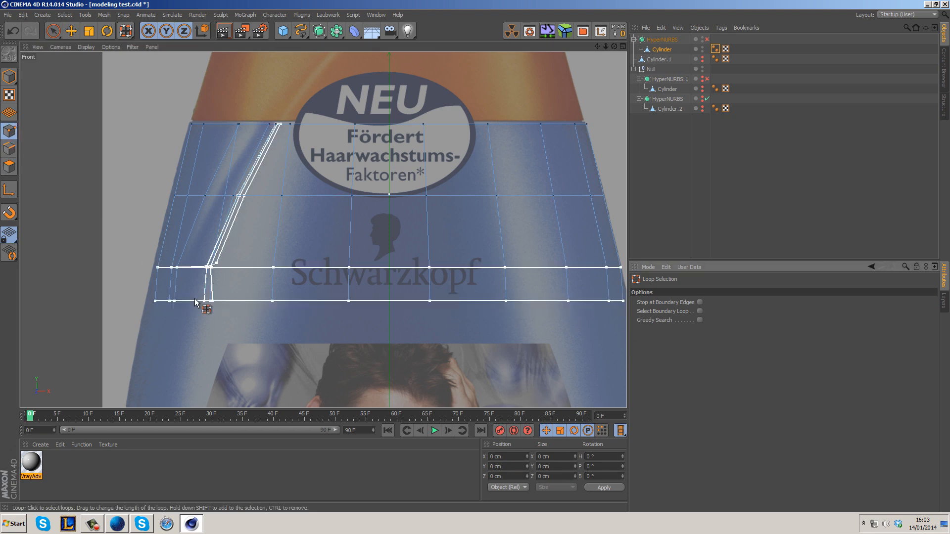
key(Return)
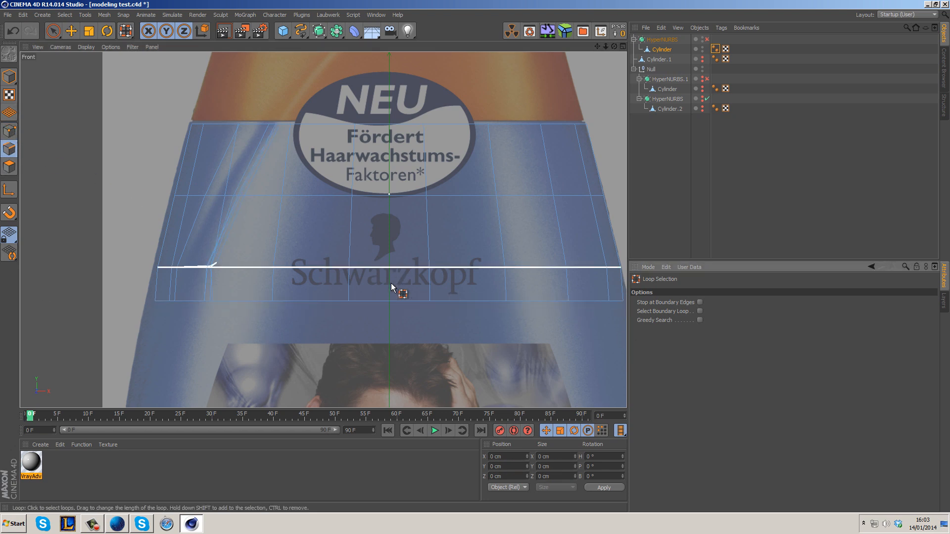
Select the open bottom edge using Select Boundary Loop, move it slightly down in the Front view, and scale it up slightly in the Top view.
click(700, 302)
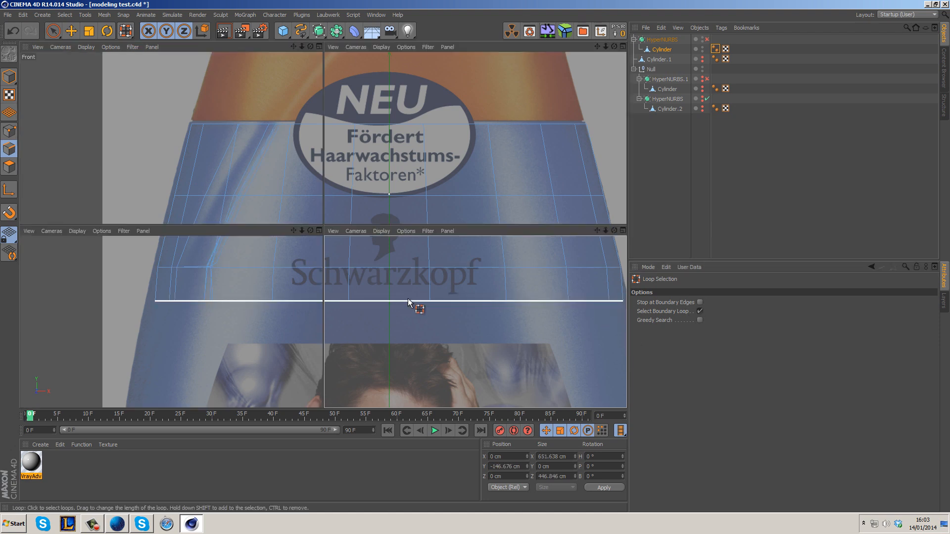
click(408, 300)
middle_click(407, 299)
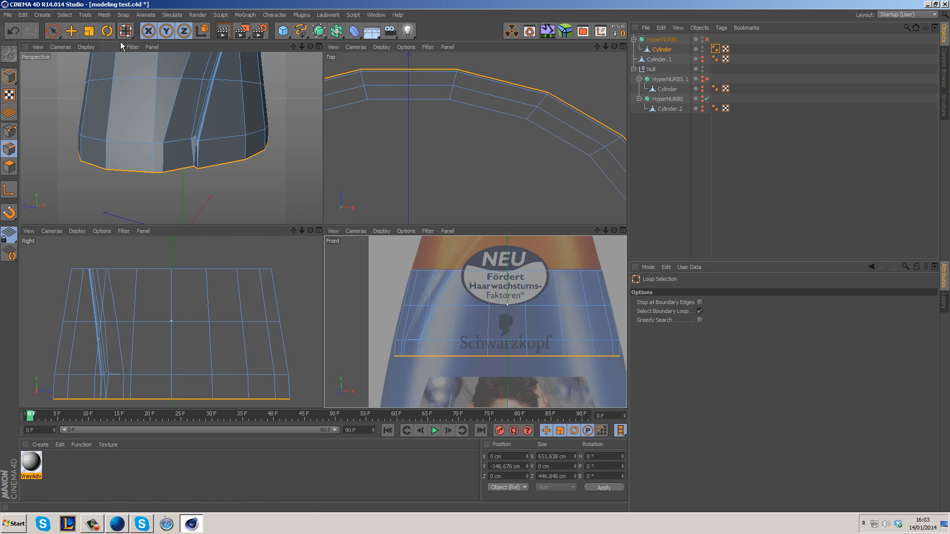
click(78, 33)
drag(510, 320, 509, 328)
click(89, 31)
scroll(395, 124, down, 5)
drag(501, 116, 506, 115)
click(267, 155)
alt+drag(274, 171, 255, 203)
middle_click(255, 203)
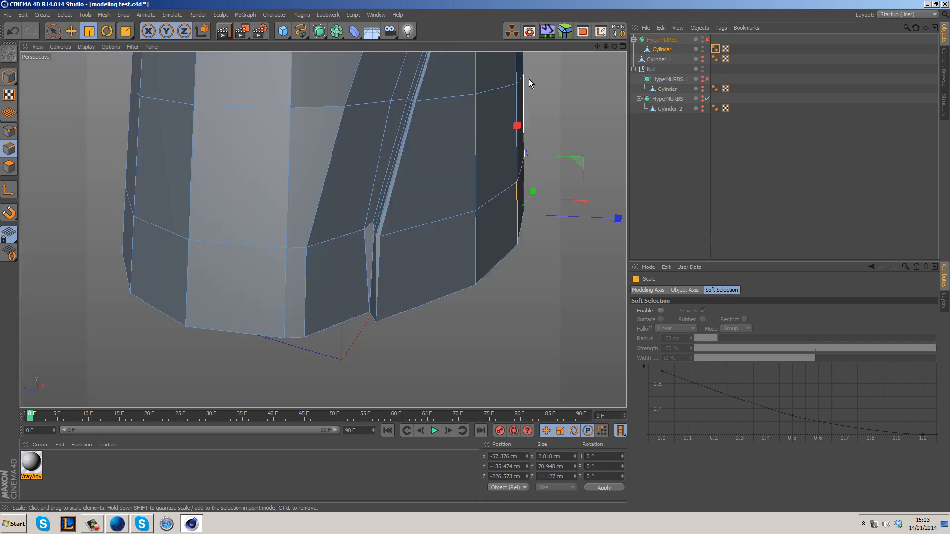
Set the Cylinder's Phong Angle to 90° and enable its HyperNURBS smoothing.
click(715, 49)
text(90)
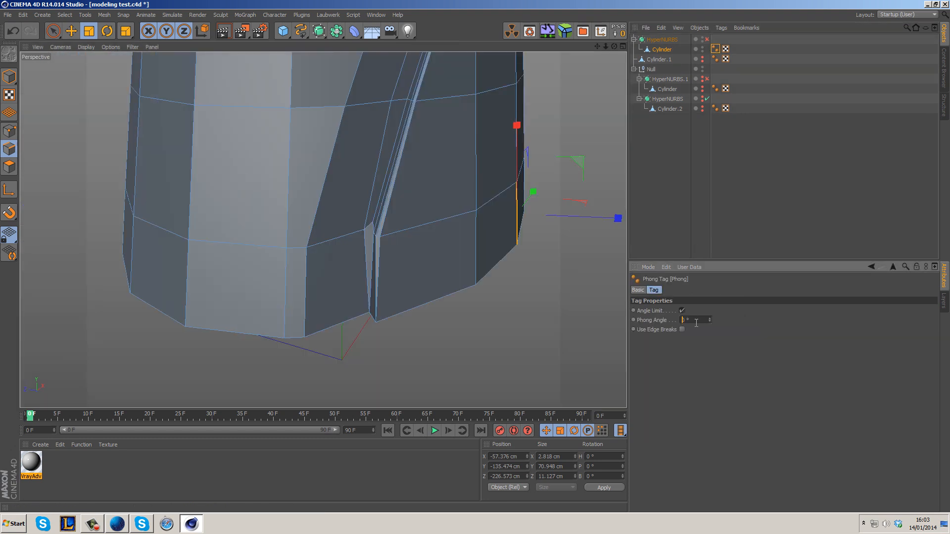
key(Return)
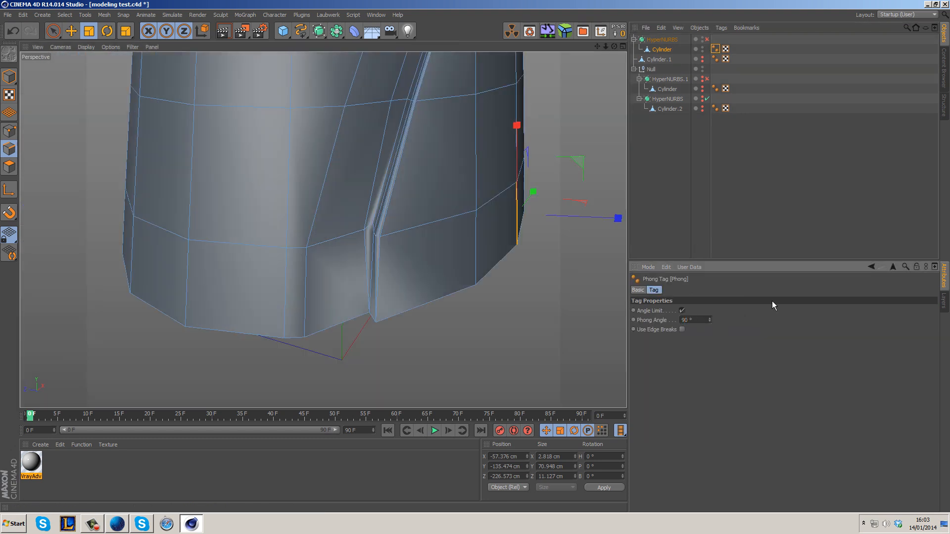
click(707, 40)
click(690, 144)
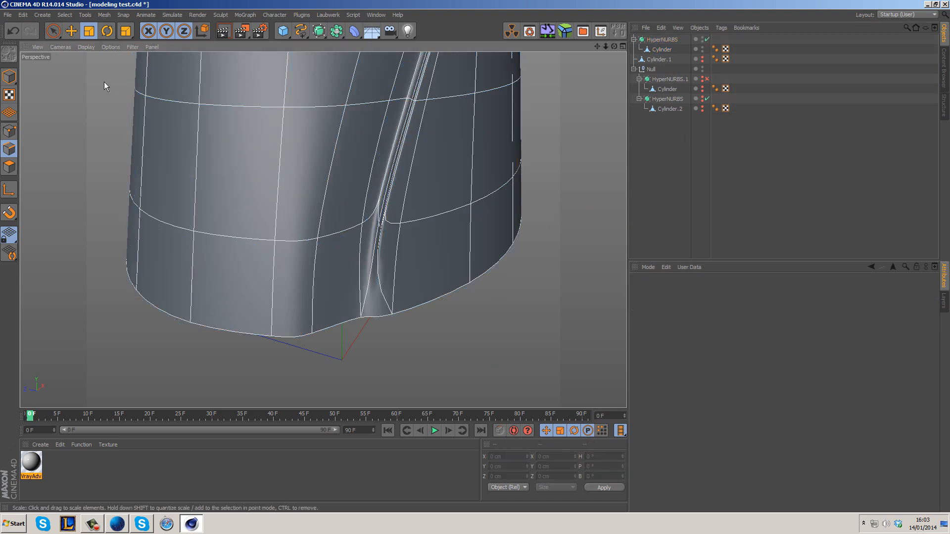
Display the body in Gouraud shading without mesh lines and set the HyperNURBS editor subdivision to 3.
click(86, 46)
click(97, 60)
mouse_move(512, 231)
alt+mouse_down()
mouse_move(480, 266)
mouse_move(524, 222)
mouse_move(363, 245)
mouse_move(416, 267)
mouse_move(435, 263)
alt+mouse_up()
click(661, 39)
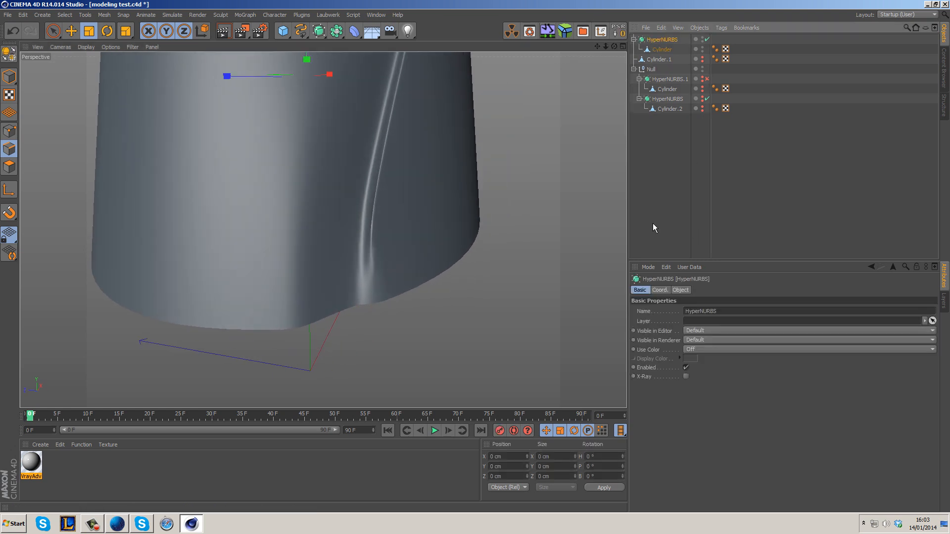
click(679, 290)
click(720, 319)
alt+drag(517, 217, 539, 123)
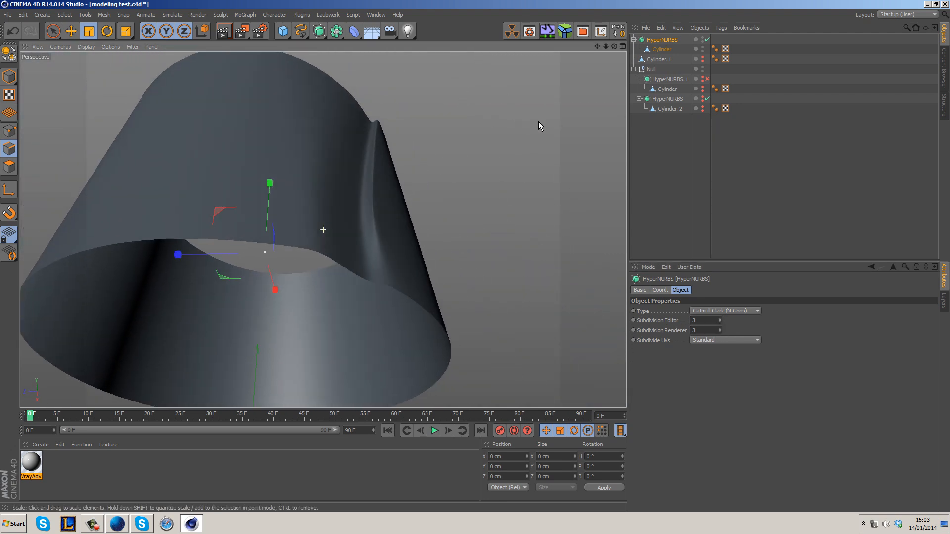
Make the Null's HyperNURBS.1 body visible with its smoothing enabled, and select it.
click(703, 87)
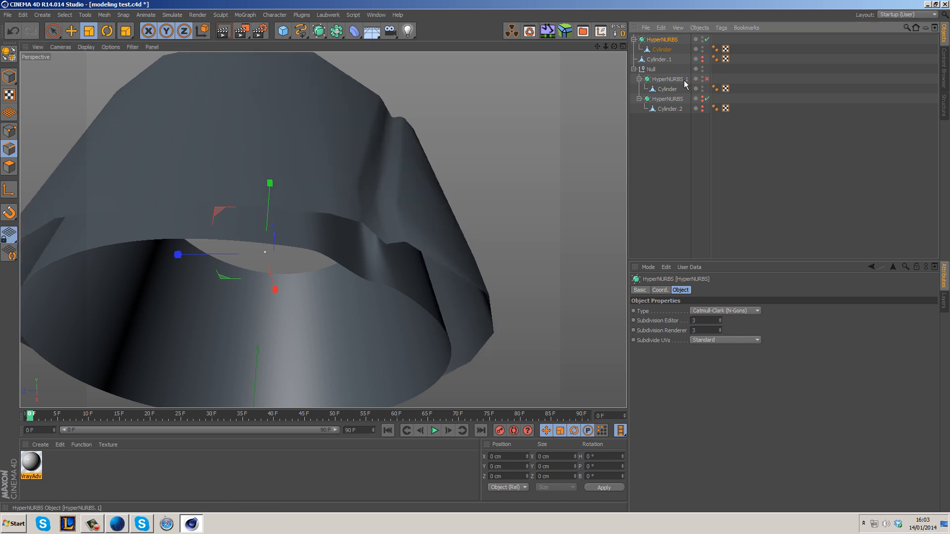
click(706, 79)
click(675, 81)
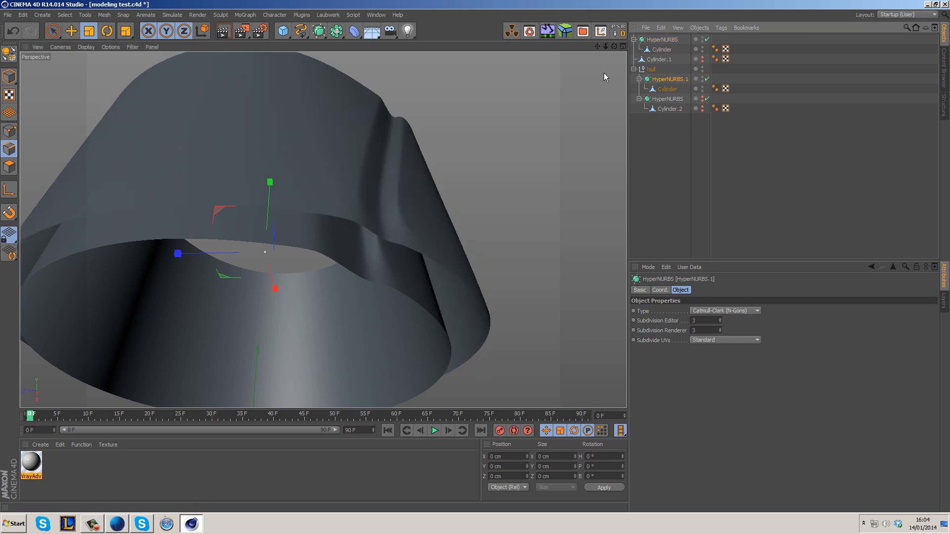
Move the Null's HyperNURBS.1 body clear of the main body and compare the two smoothed grooves side by side.
click(71, 31)
alt+drag(226, 247, 351, 331)
alt+middle_drag(413, 183, 378, 290)
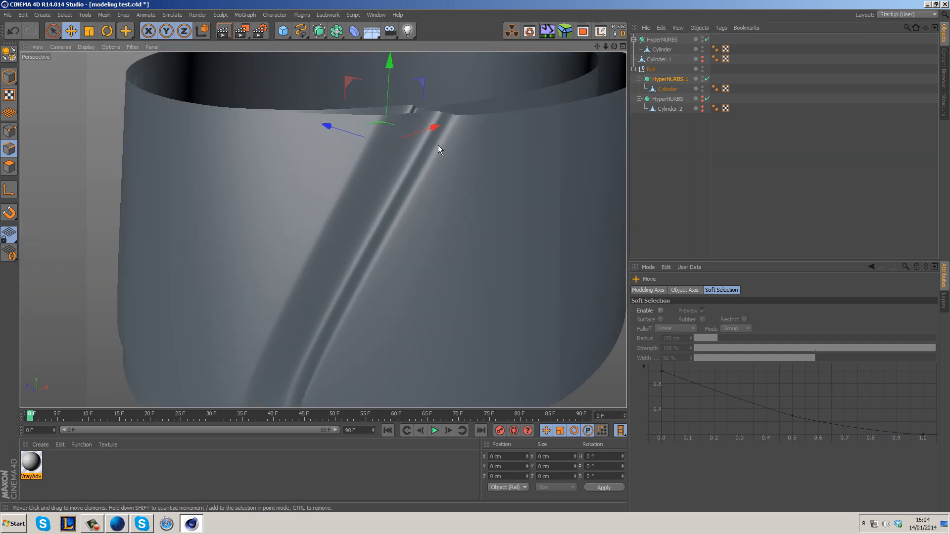
scroll(428, 135, down, 3)
alt+drag(464, 137, 401, 301)
drag(372, 206, 247, 218)
alt+middle_drag(248, 218, 448, 57)
alt+drag(448, 57, 435, 186)
drag(481, 140, 267, 193)
alt+drag(452, 292, 495, 228)
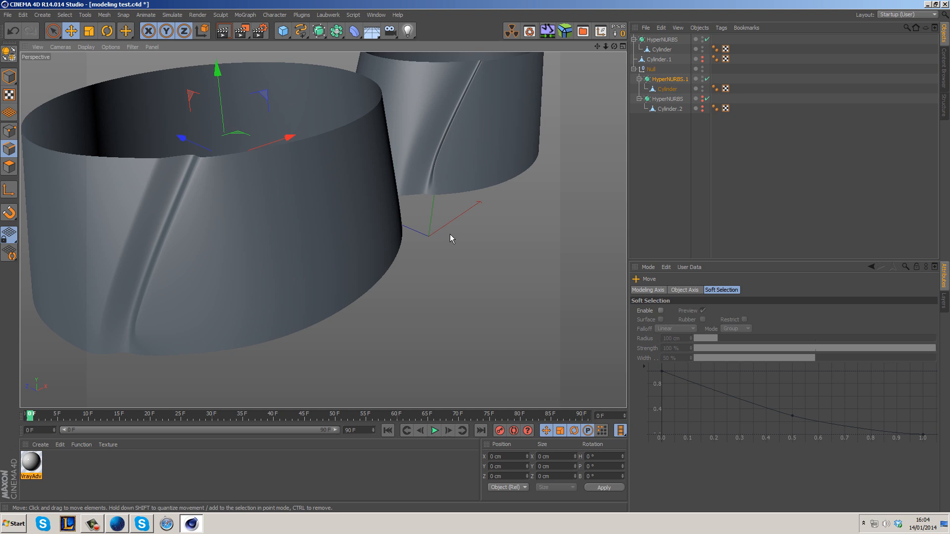
alt+drag(280, 300, 277, 274)
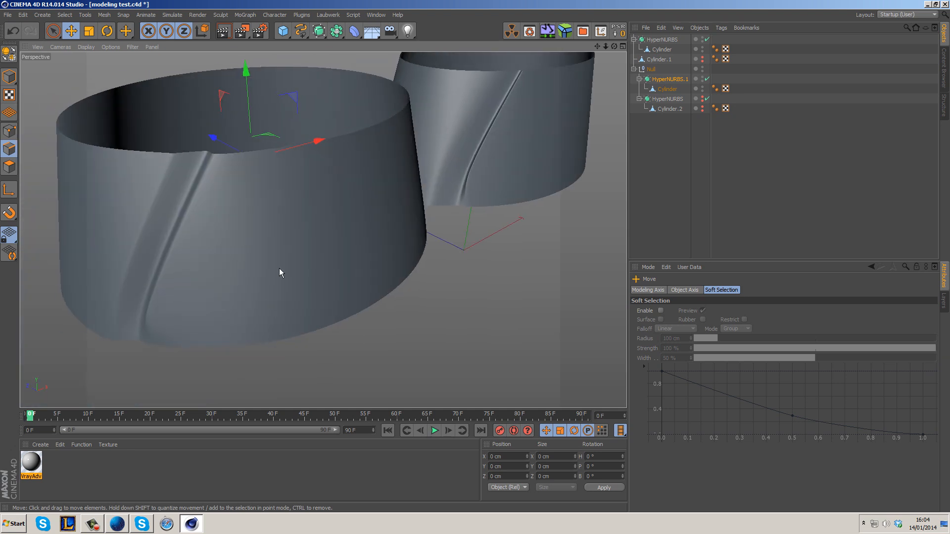